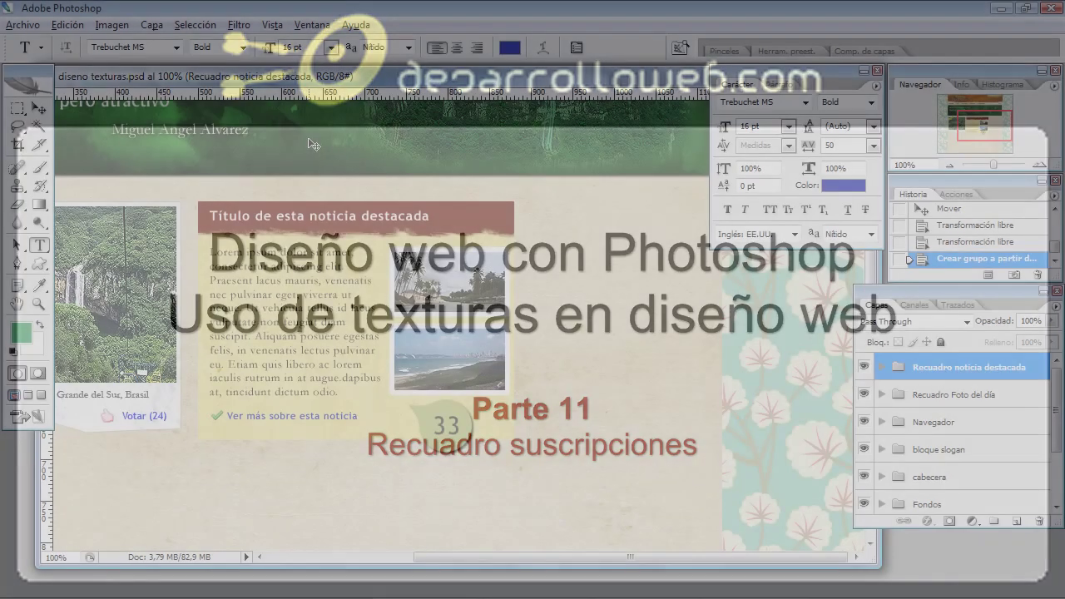
Show the layout guides over the textured web design with Ctrl+;.
key(ctrl+semicolon)
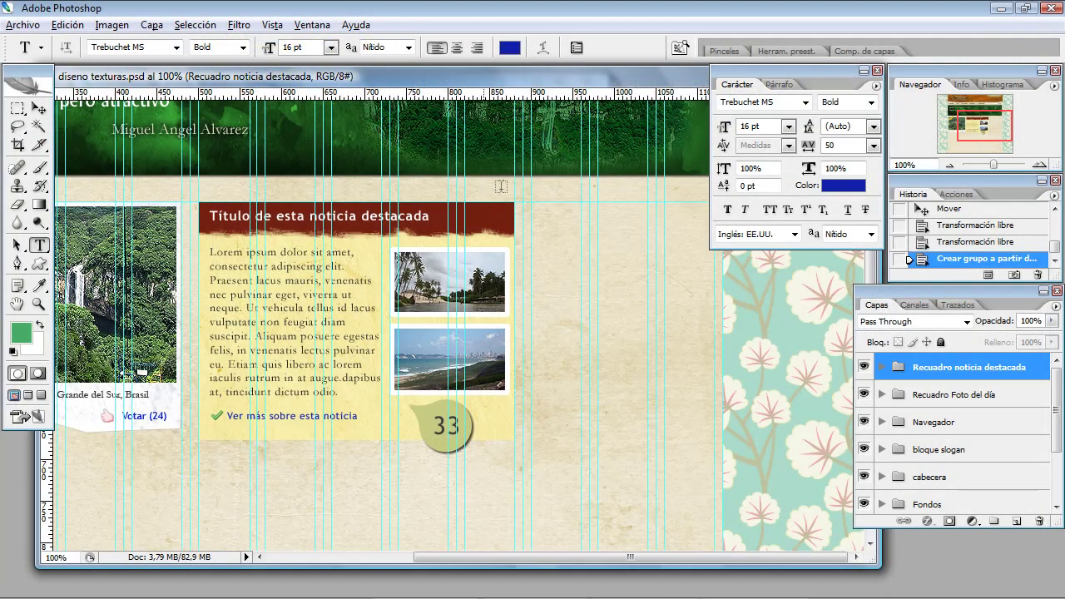
Marquee a rectangular strip beside the featured news box, moving the Carácter panel aside.
click(17, 108)
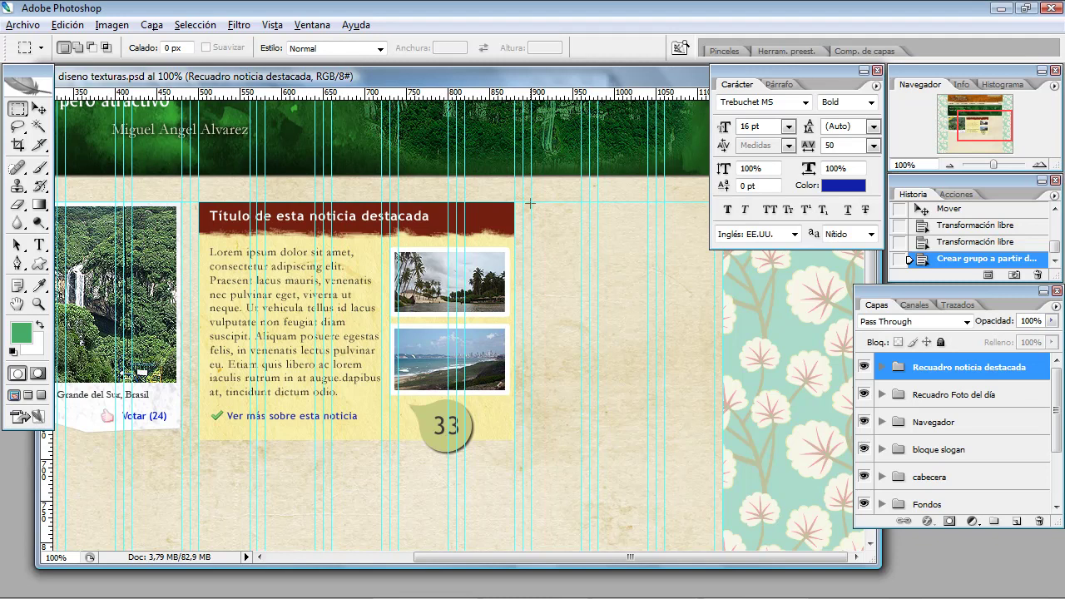
drag(603, 239, 709, 244)
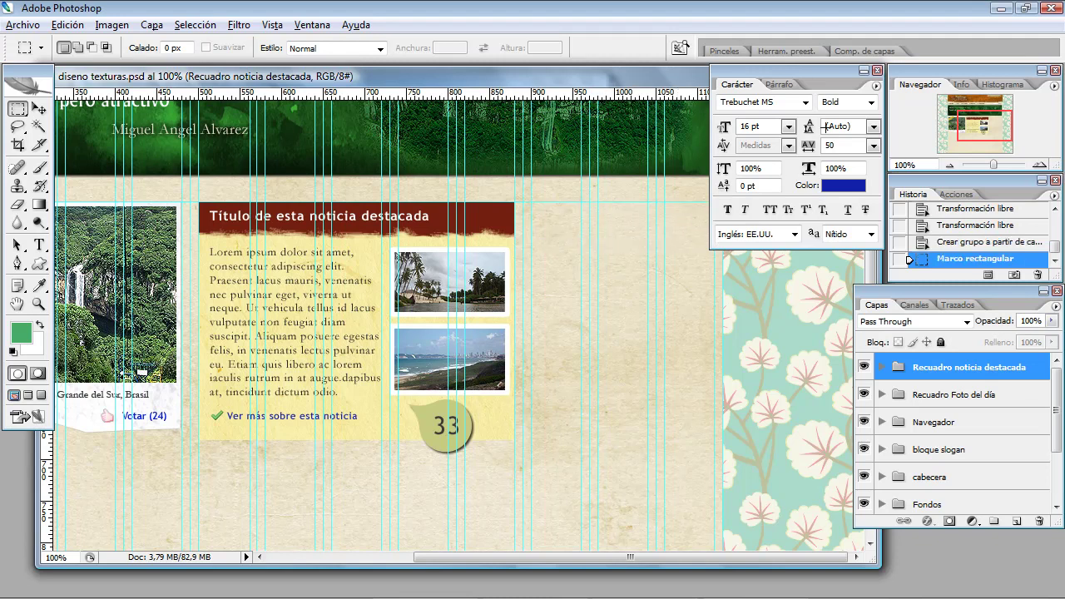
drag(812, 70, 879, 103)
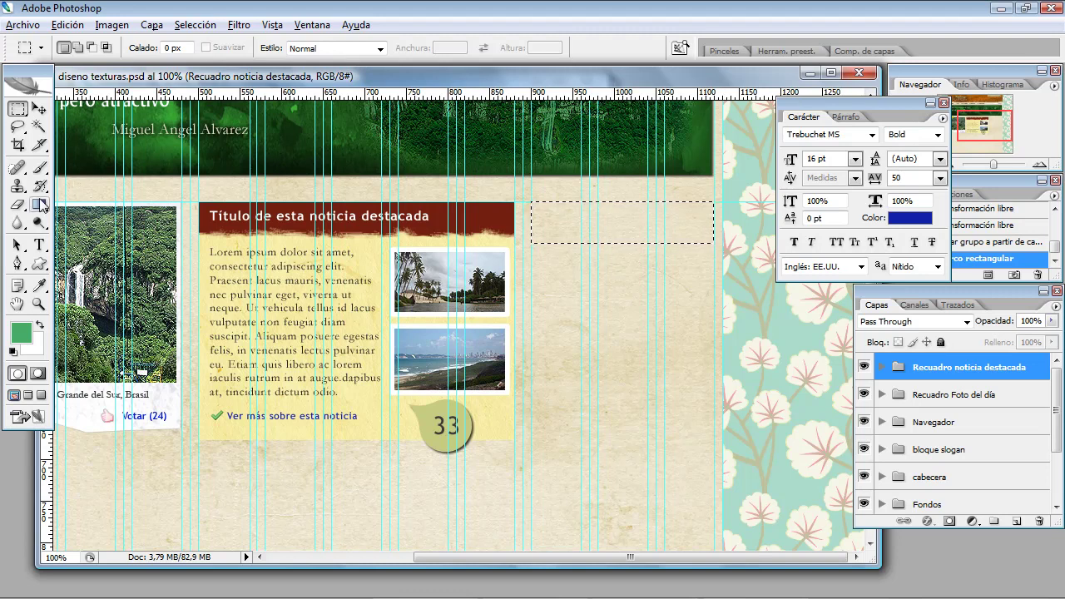
Subtract a jagged bottom edge from the rectangle using the Polygonal Lasso with Alt.
click(19, 128)
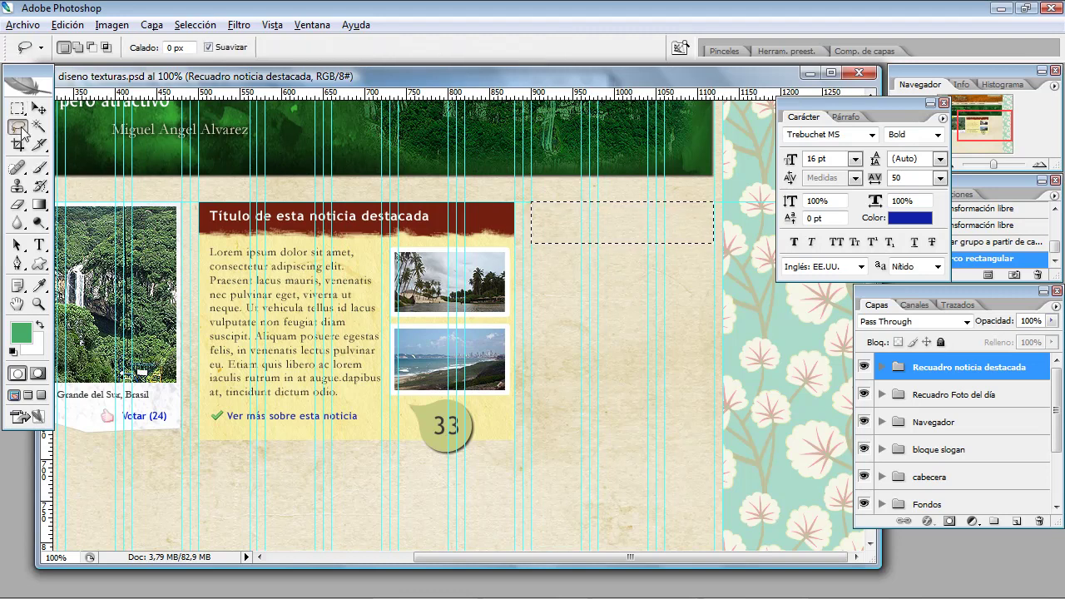
drag(21, 129, 87, 146)
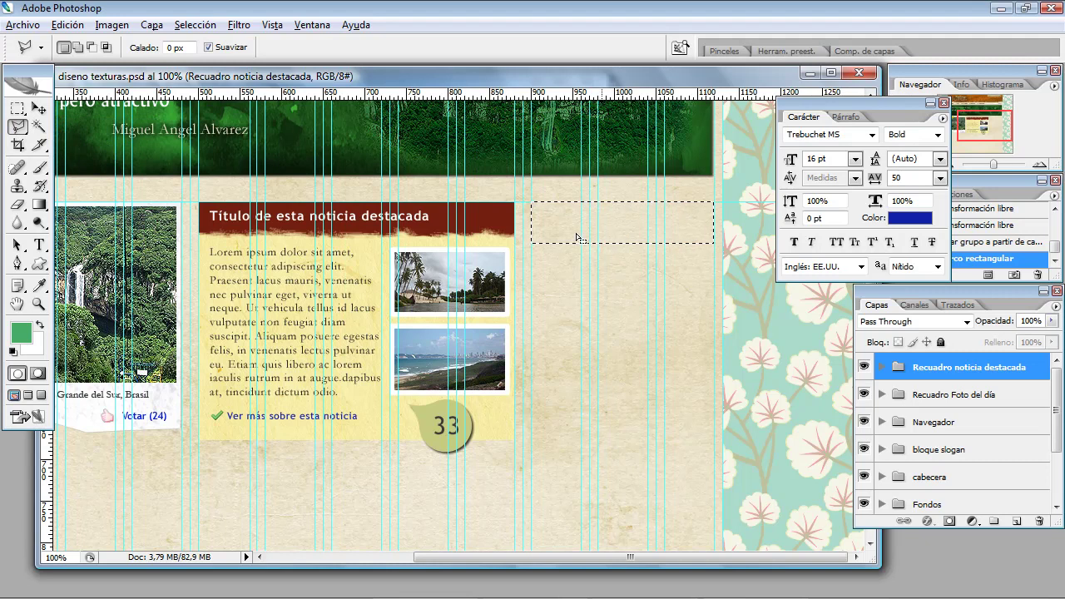
key(alt)
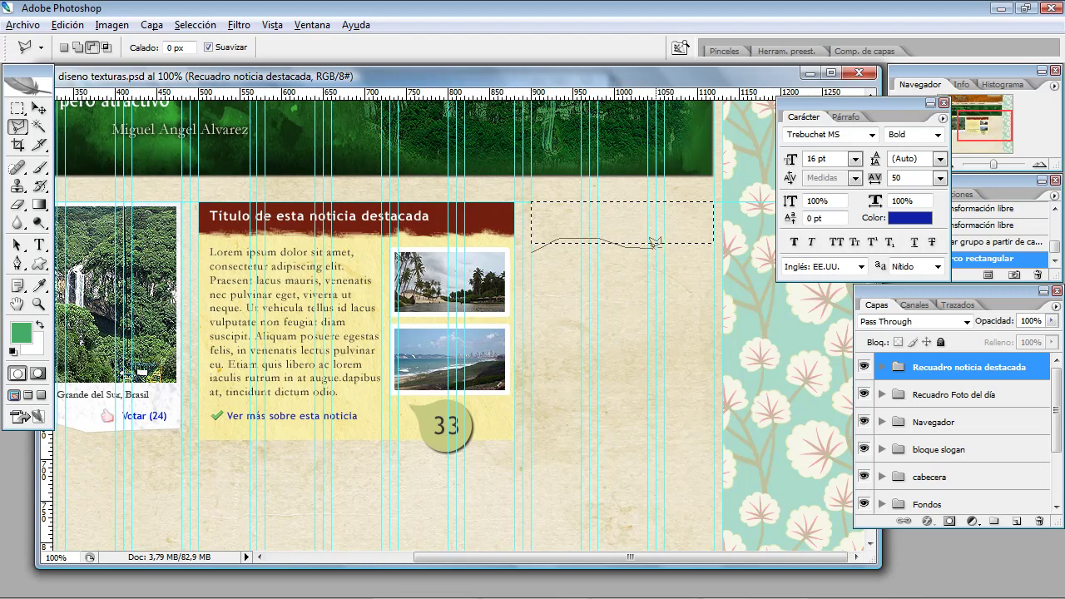
click(722, 258)
click(533, 252)
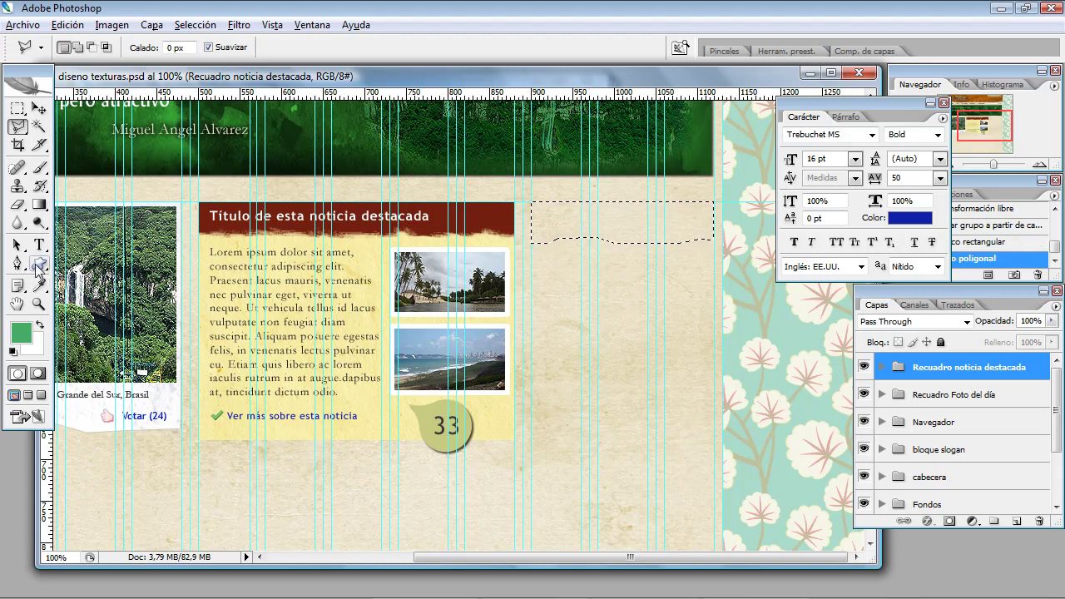
Set the Eraser to the 24 px scattered brush preset.
click(19, 204)
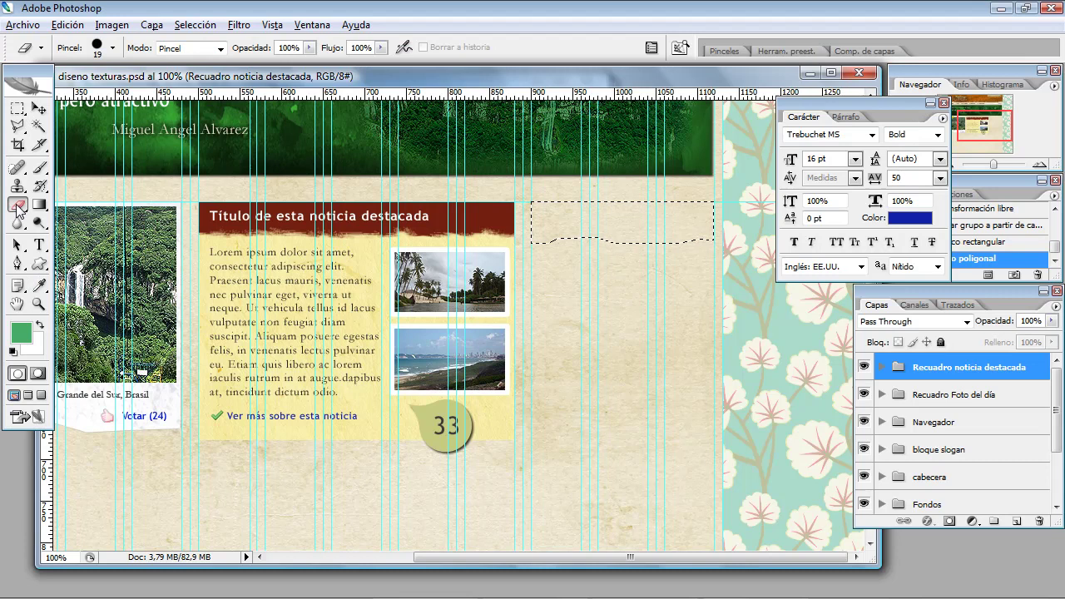
click(113, 49)
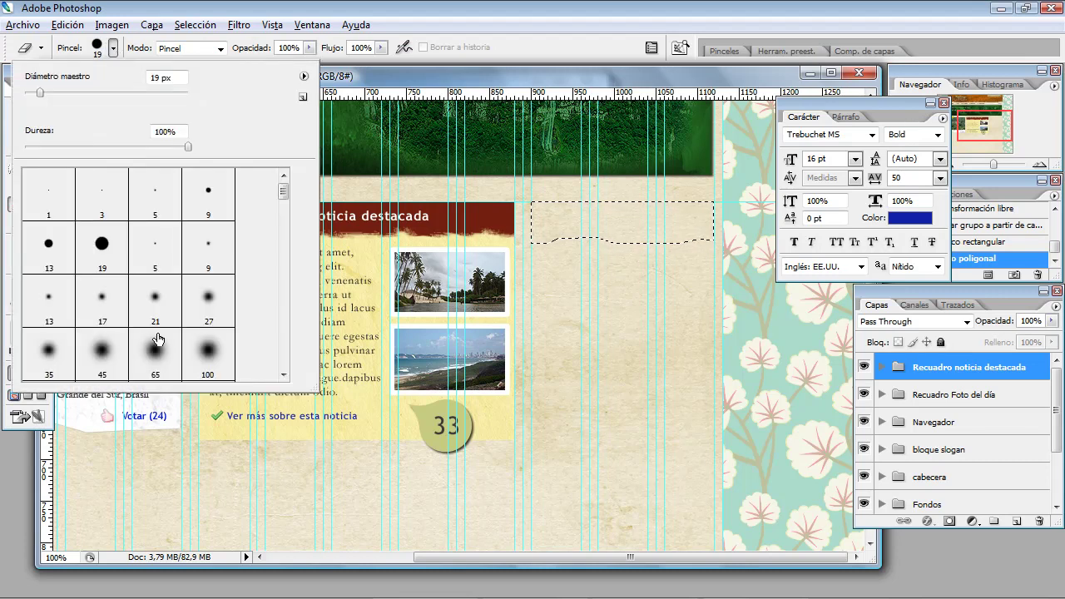
scroll(216, 296, down, 1)
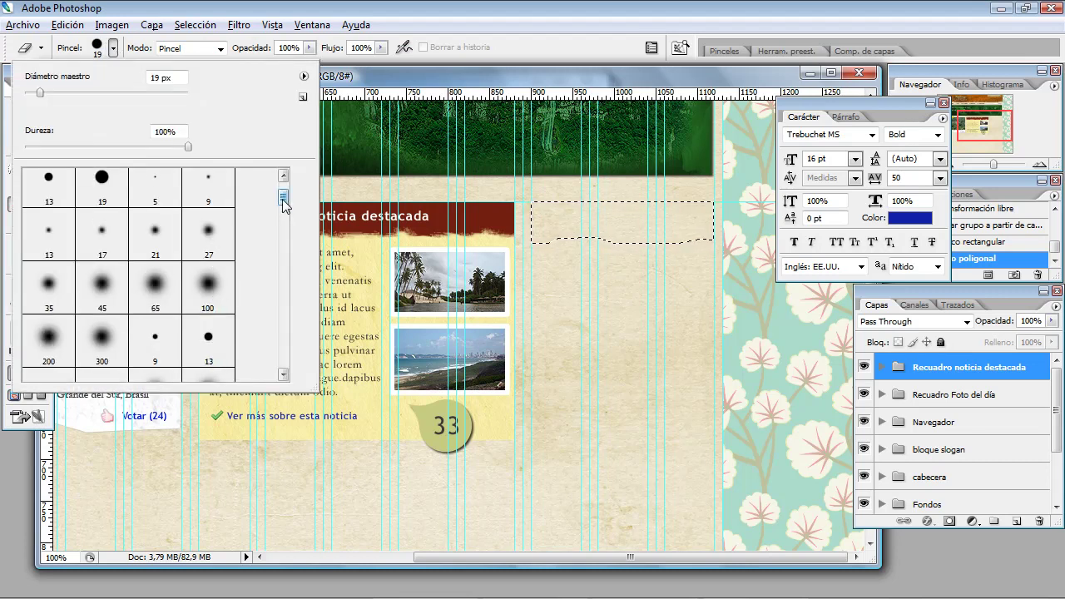
drag(282, 199, 284, 218)
click(48, 266)
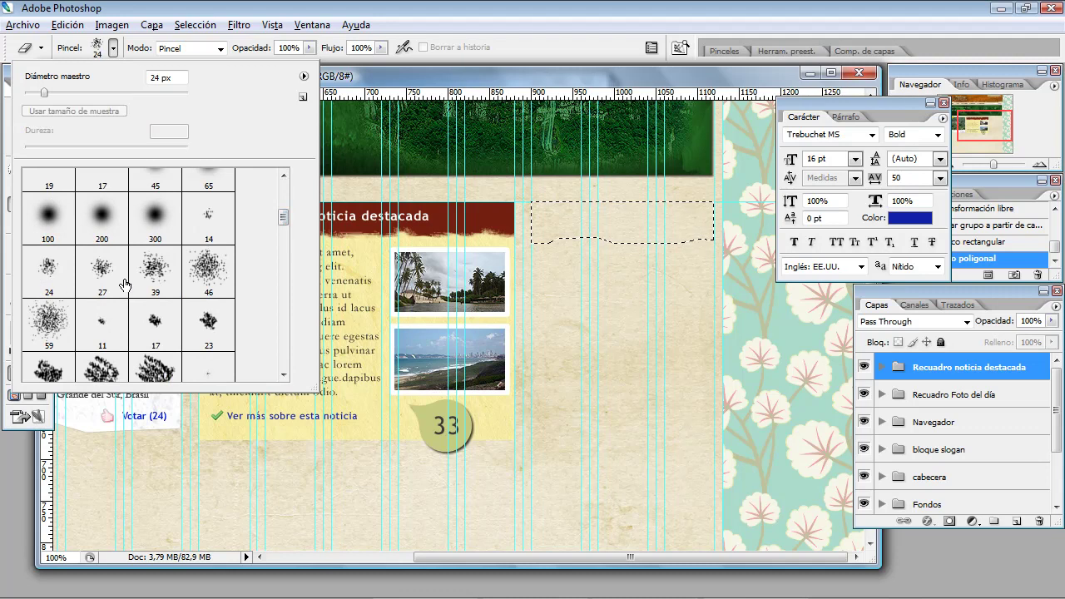
click(468, 93)
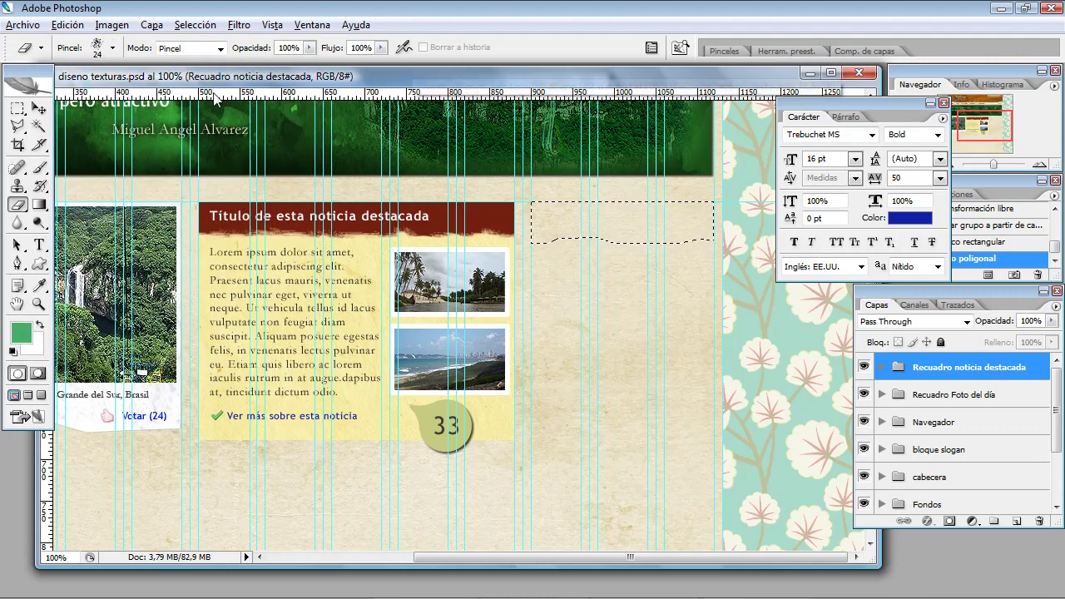
Add the empty layer Capa 30 and sample the header's dark green as foreground colour.
click(1016, 521)
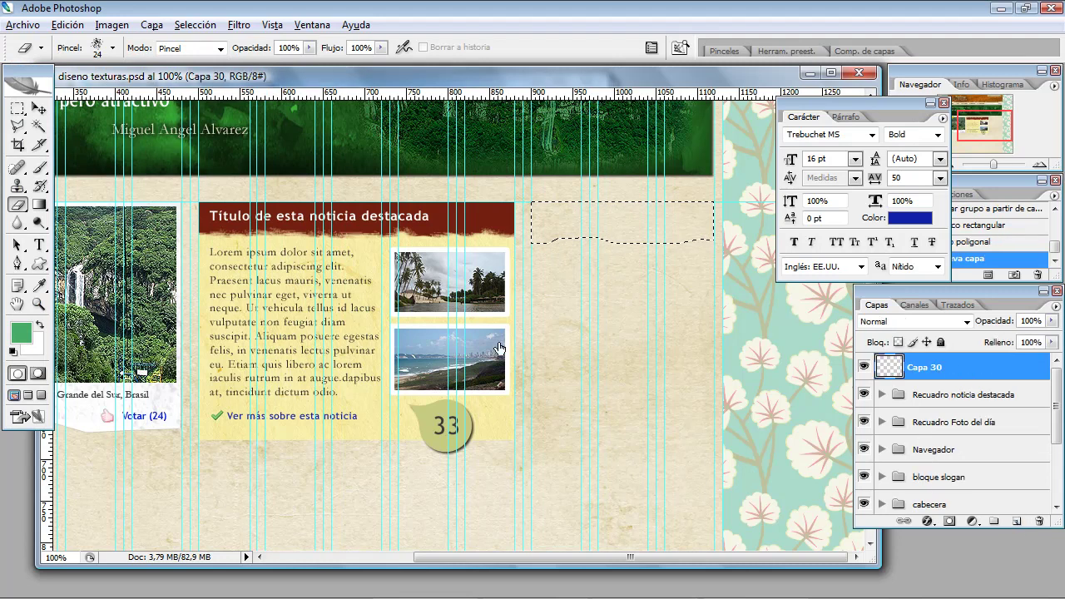
click(38, 286)
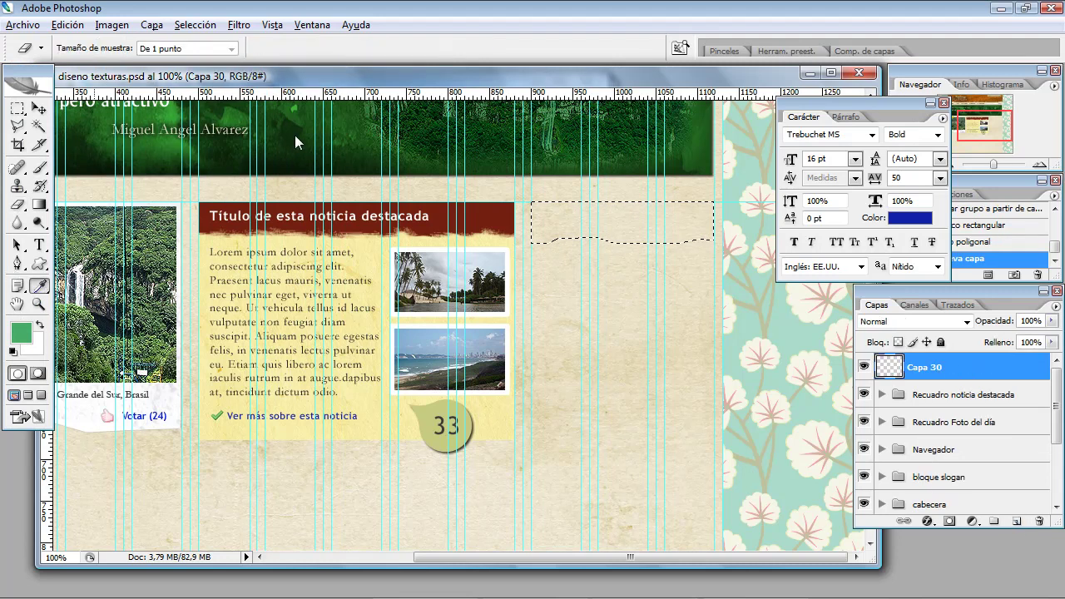
click(294, 138)
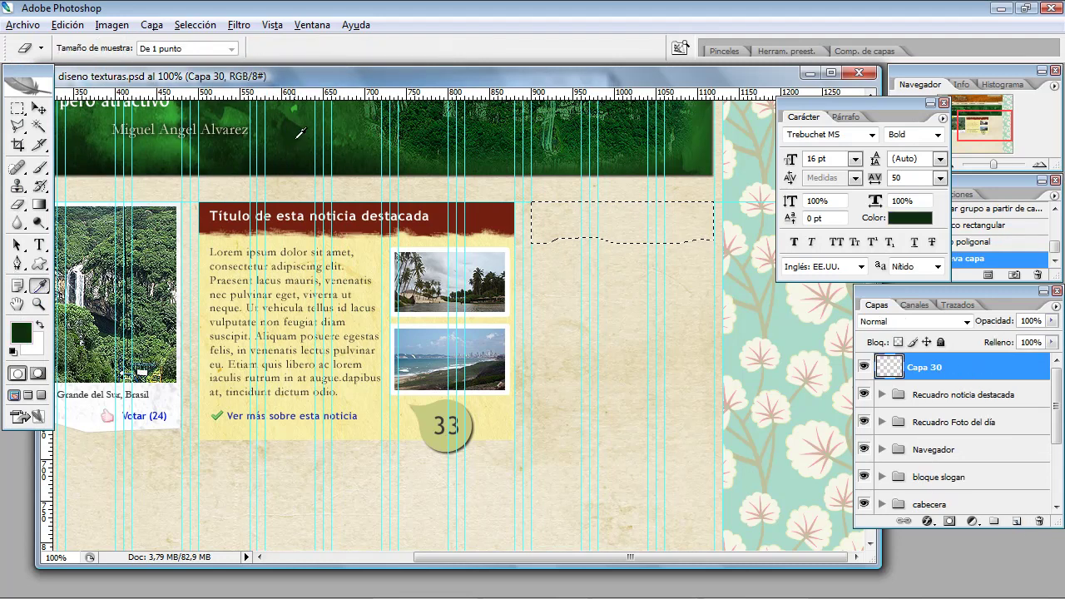
click(207, 152)
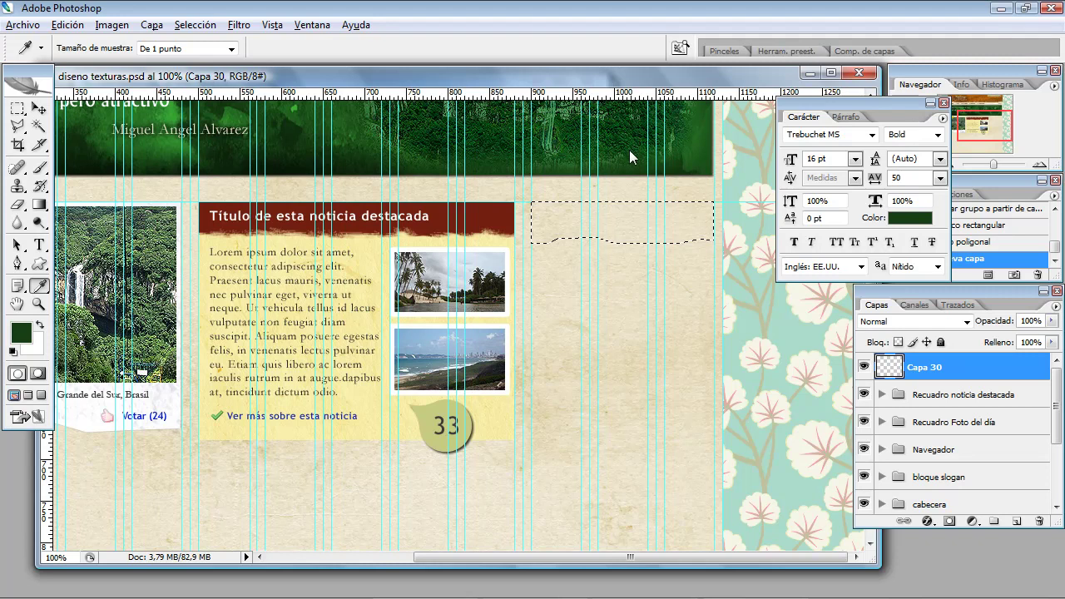
Fill the ragged selection with dark green, deselect, and erase along its bottom edge.
key(alt+BackSpace)
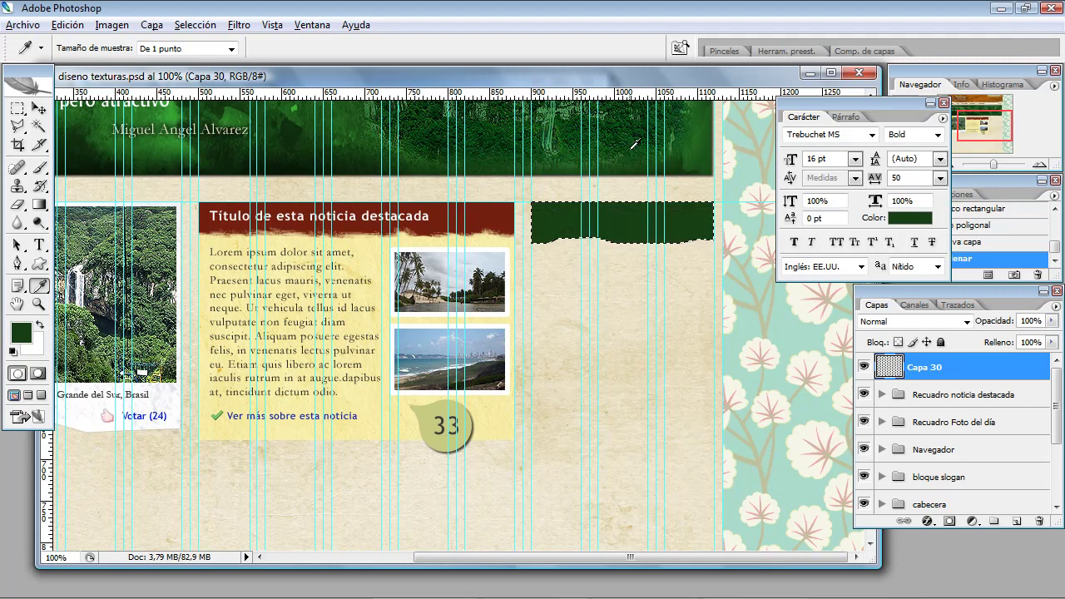
click(19, 204)
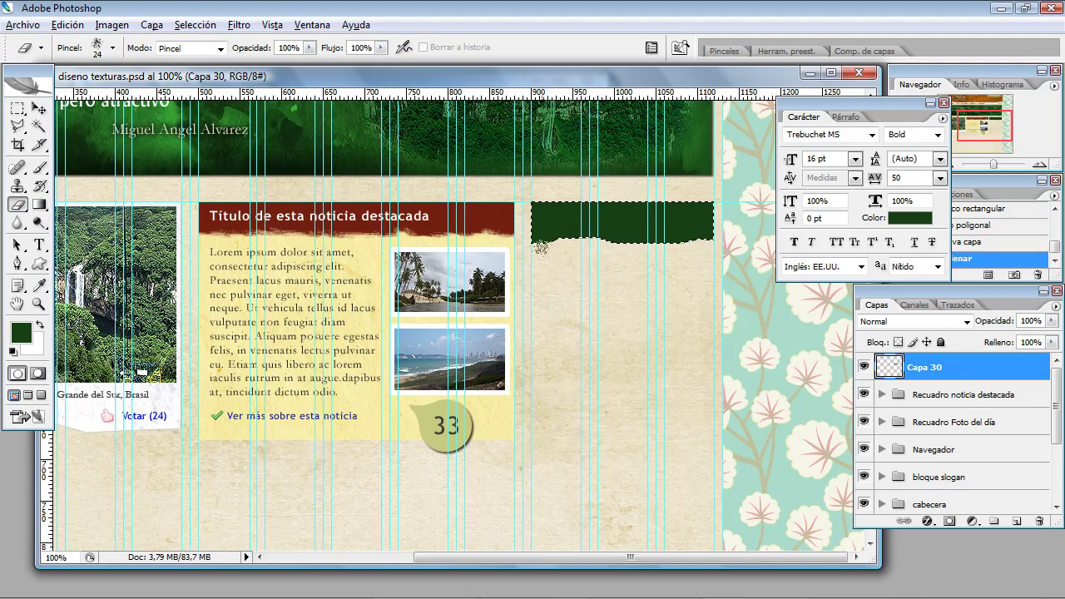
key(ctrl+d)
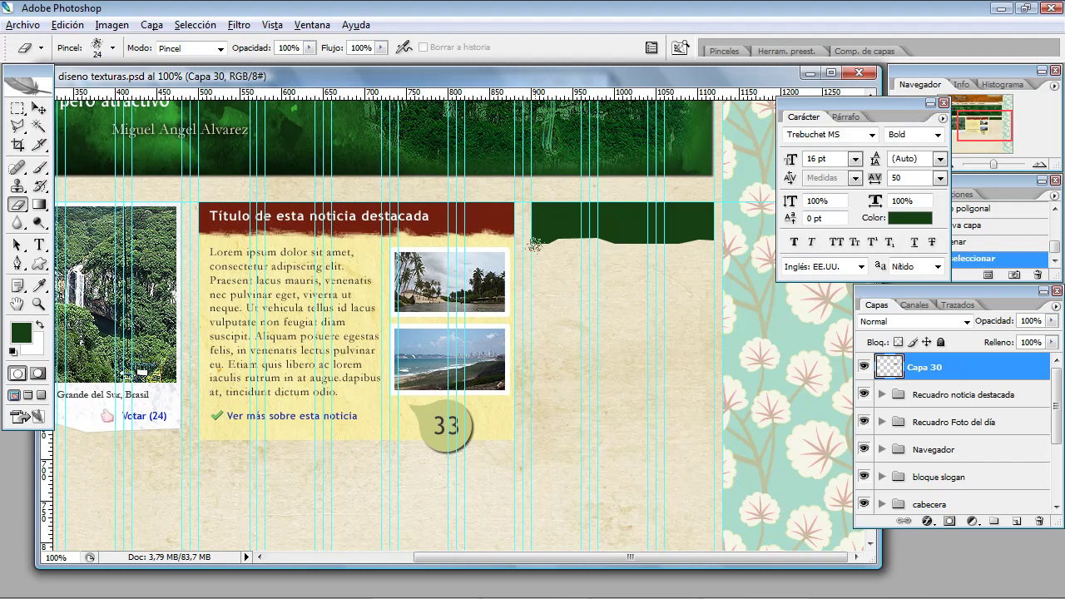
drag(534, 244, 671, 248)
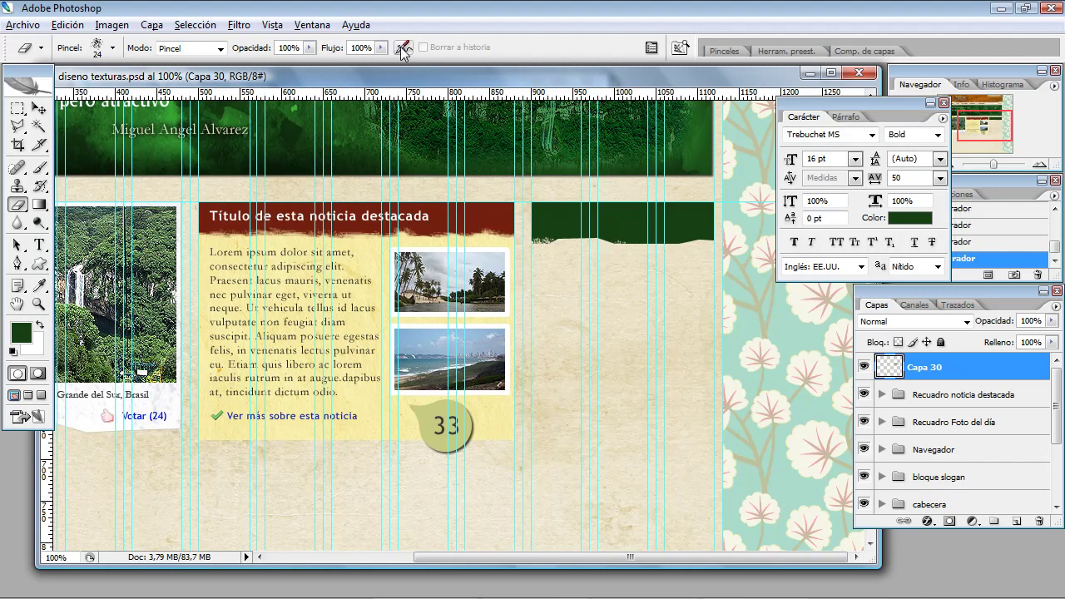
Lower eraser flow to 64% and opacity to 79% while roughening the lower edge.
click(311, 48)
click(380, 48)
drag(369, 63, 350, 68)
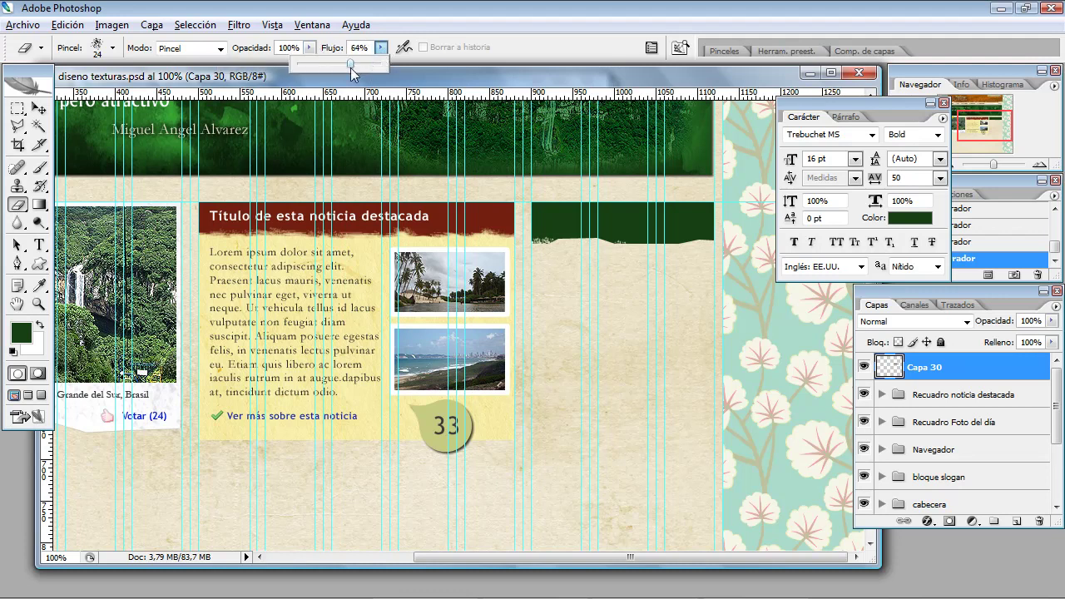
click(626, 244)
drag(626, 244, 692, 247)
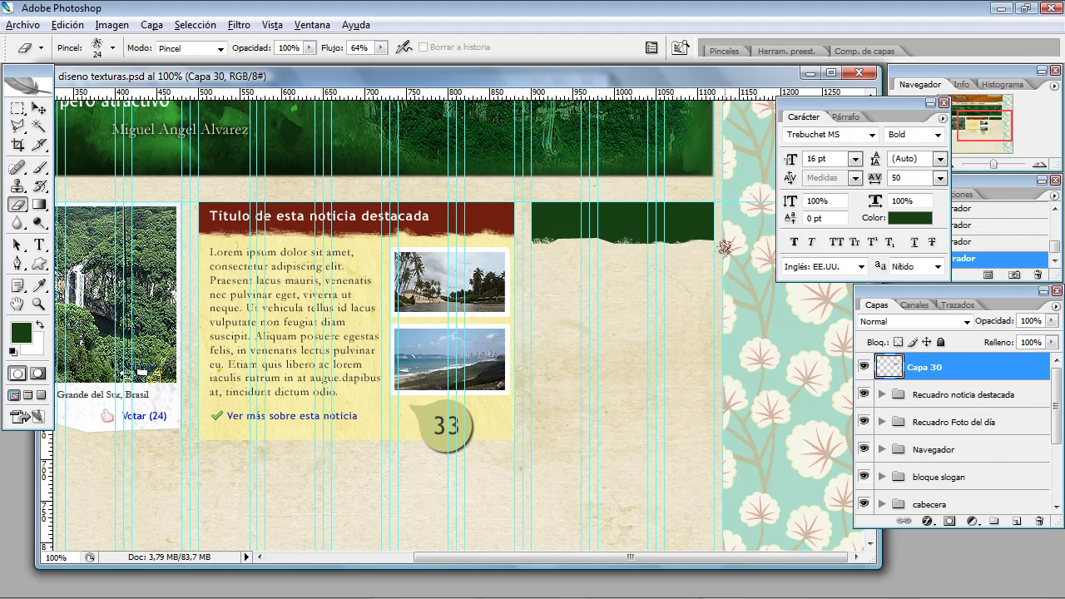
drag(693, 247, 699, 250)
click(309, 47)
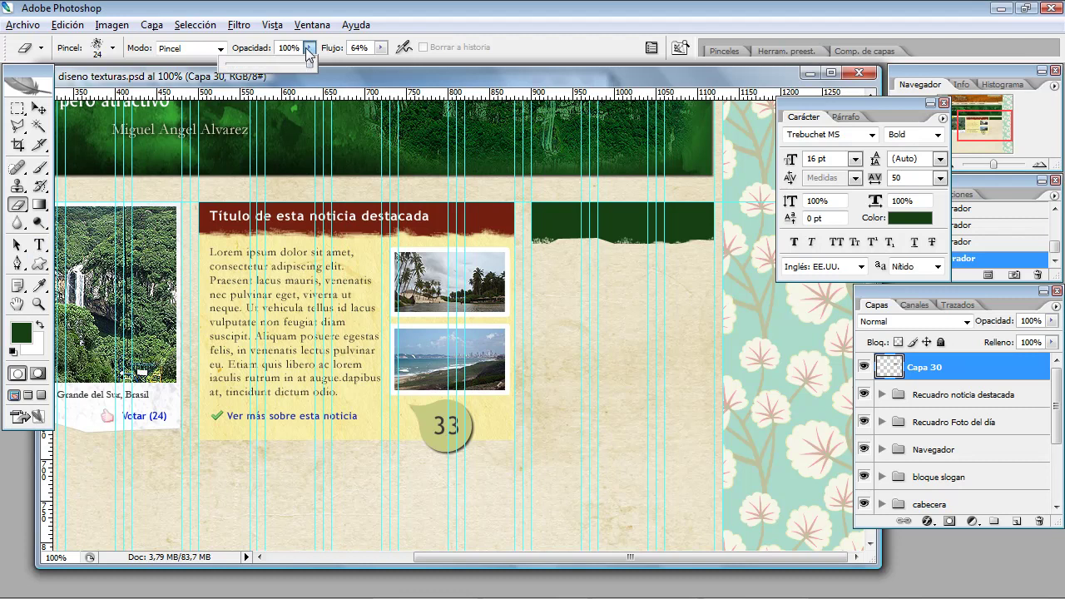
drag(297, 62, 291, 63)
Erase the green bar's lower edge into a torn look with the 39 px scattered brush.
click(114, 48)
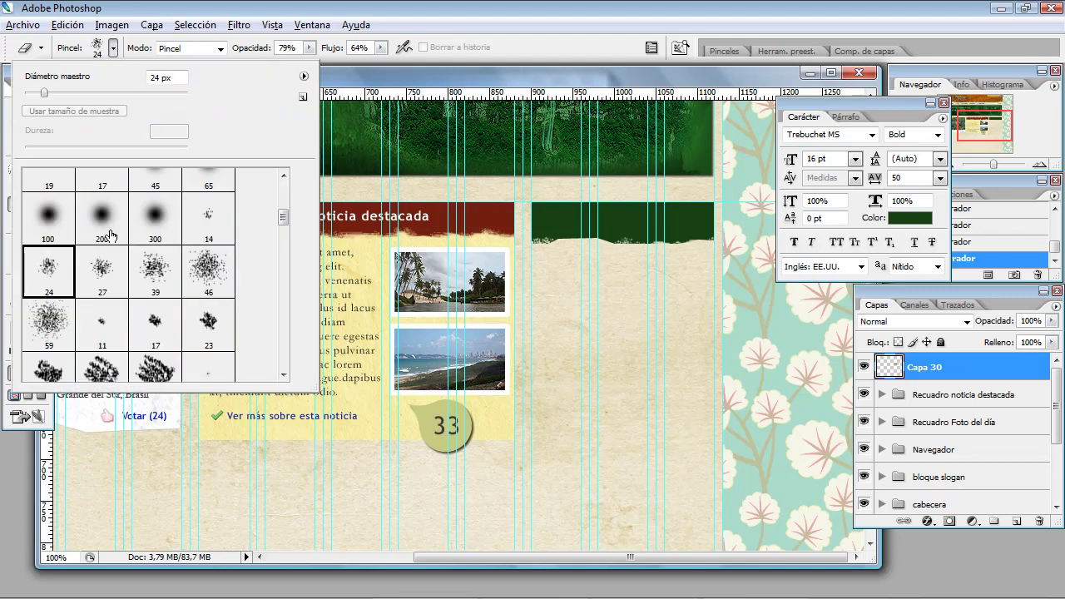
click(167, 283)
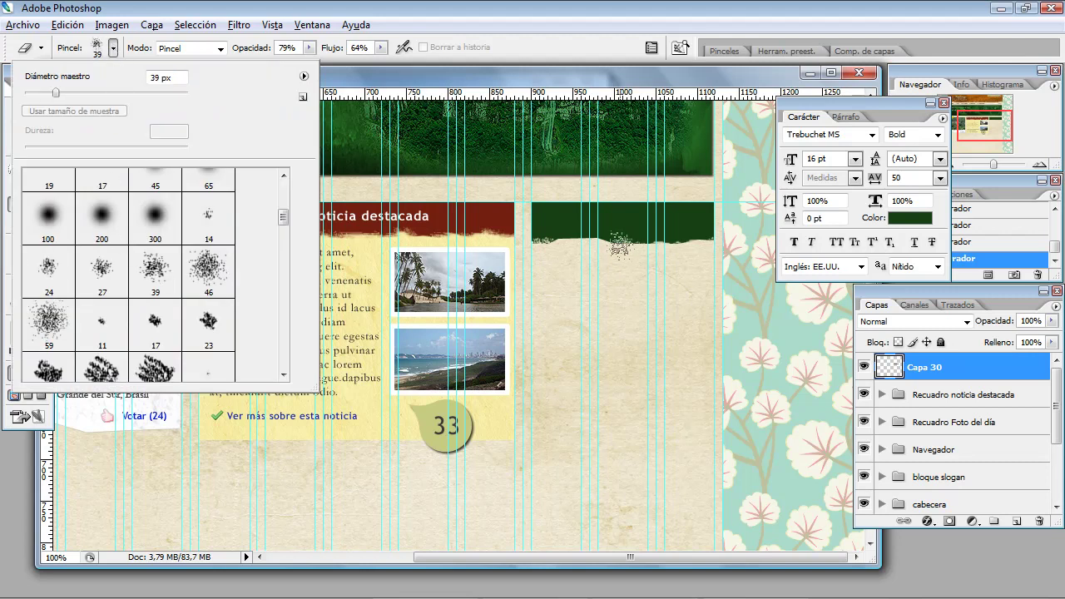
click(610, 249)
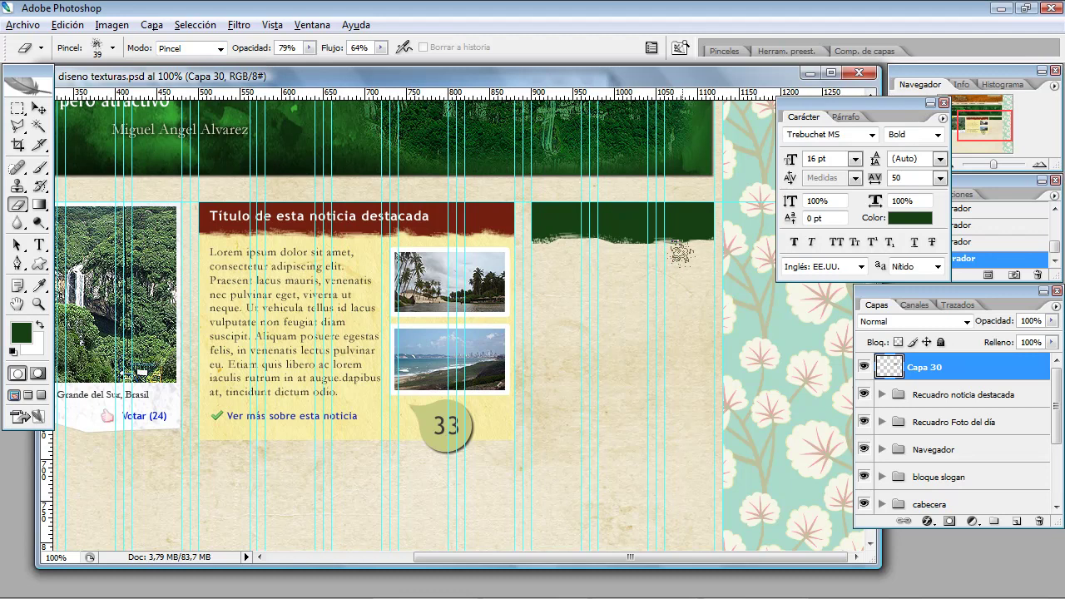
drag(672, 253, 706, 247)
click(706, 242)
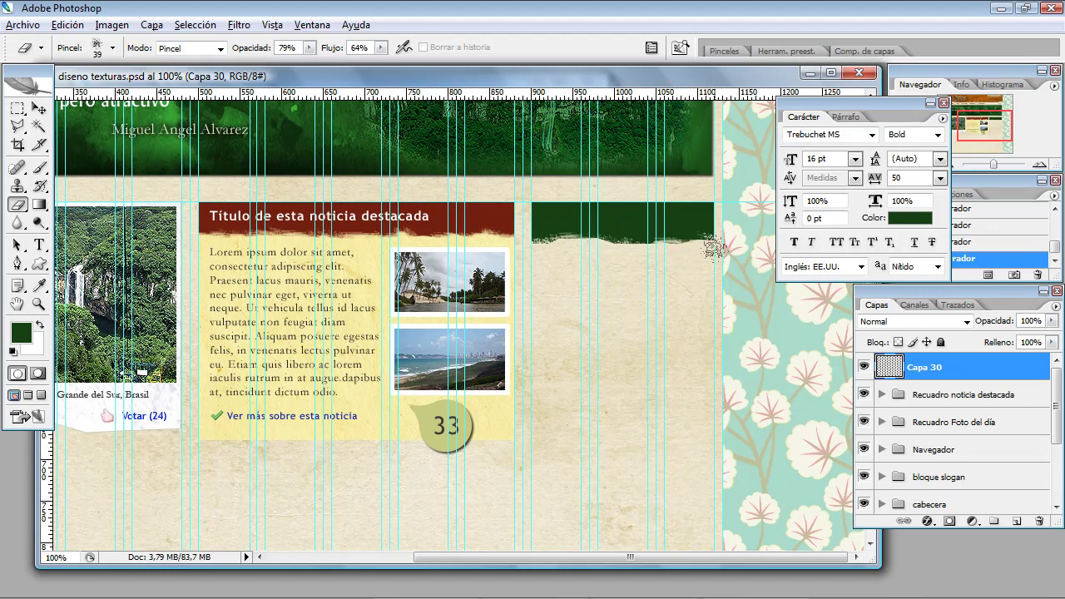
drag(545, 249, 526, 241)
drag(552, 250, 559, 270)
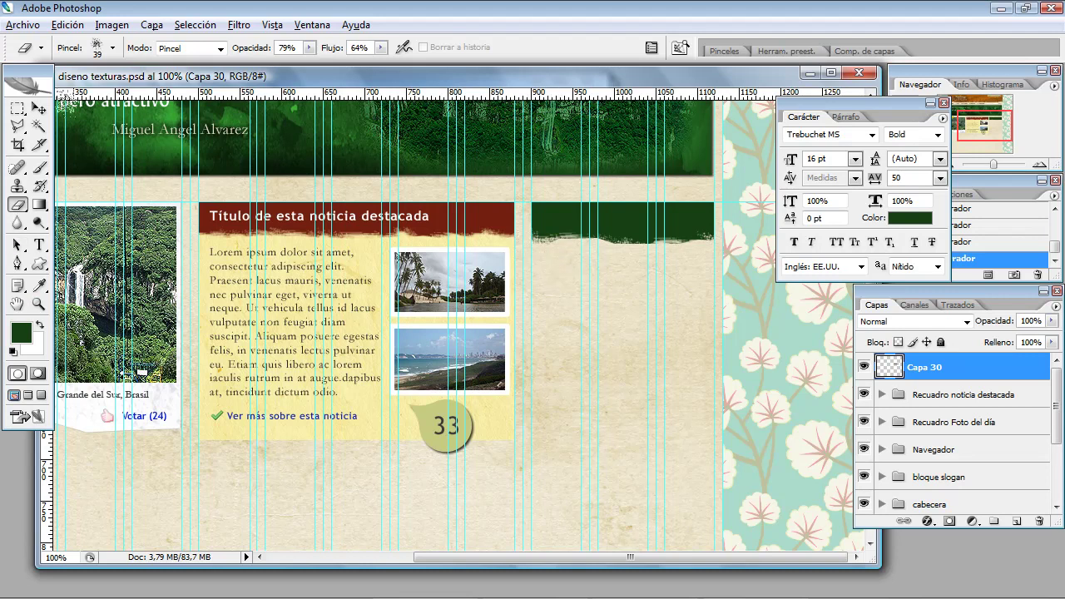
Switch the eraser to the 23 px grunge brush preset.
click(112, 49)
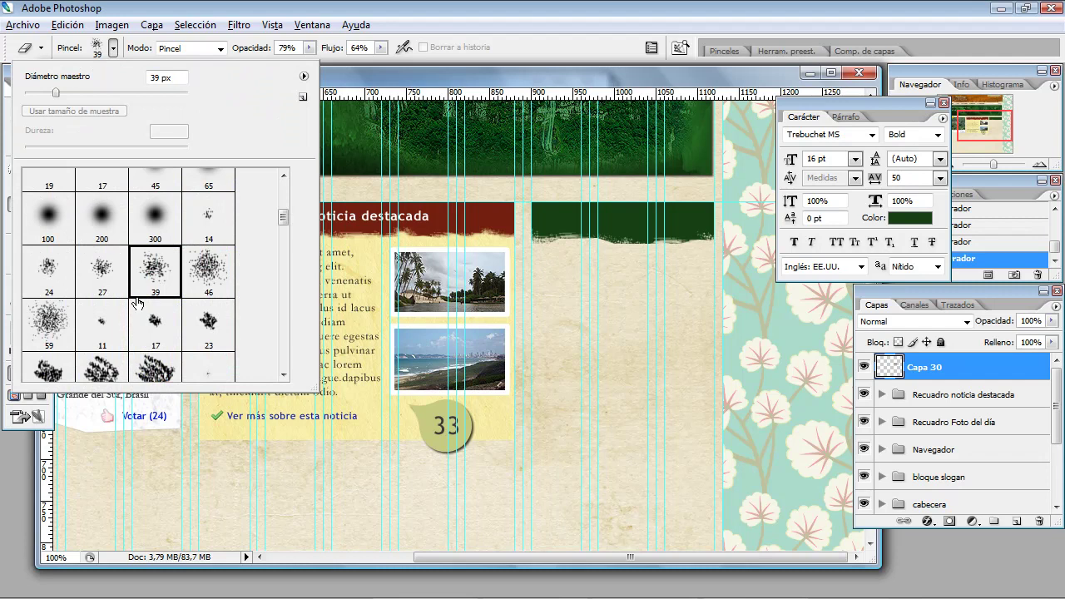
click(203, 329)
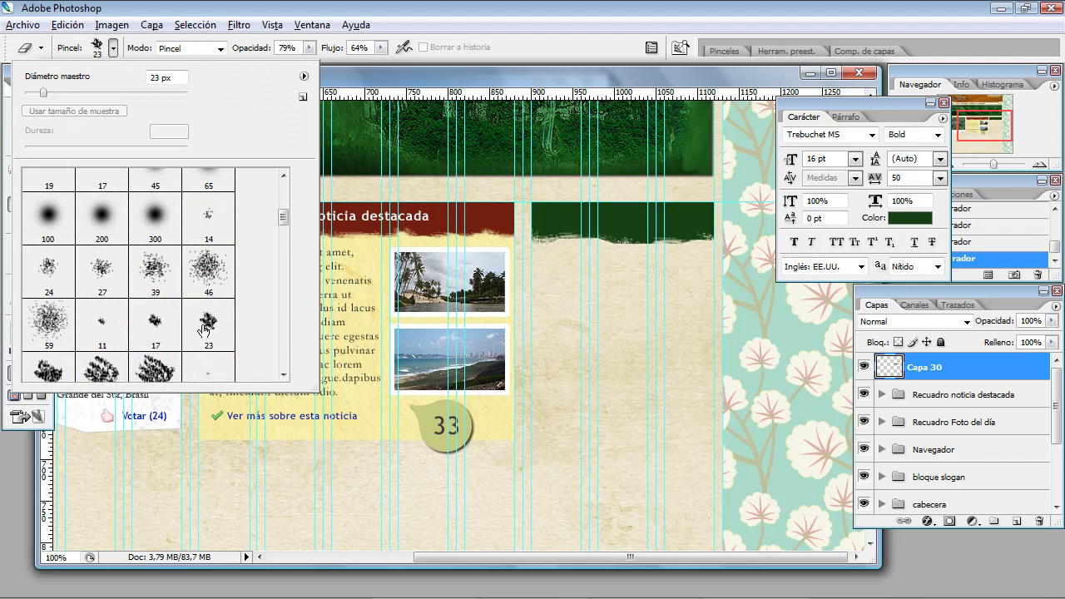
click(549, 242)
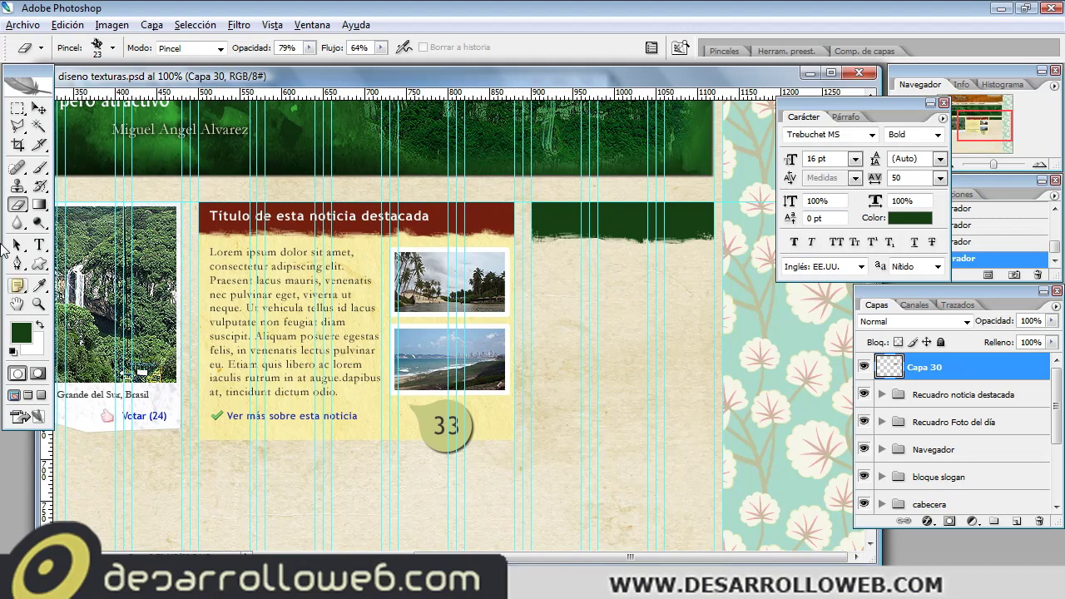
Switch the eraser to the 60 px grunge brush to tear the edge further.
click(112, 48)
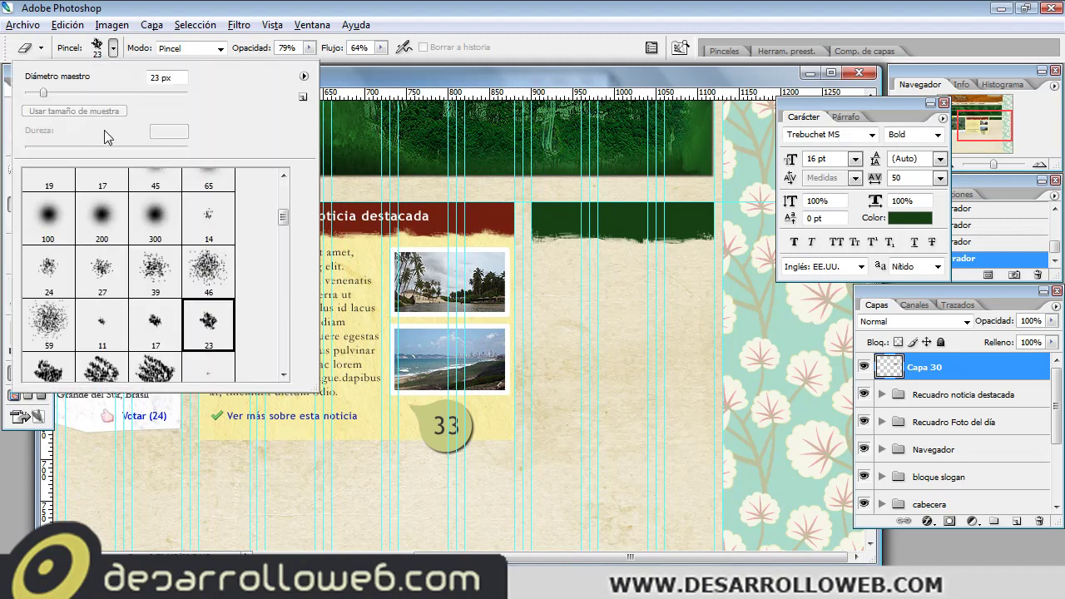
scroll(164, 356, down, 1)
click(162, 353)
click(557, 250)
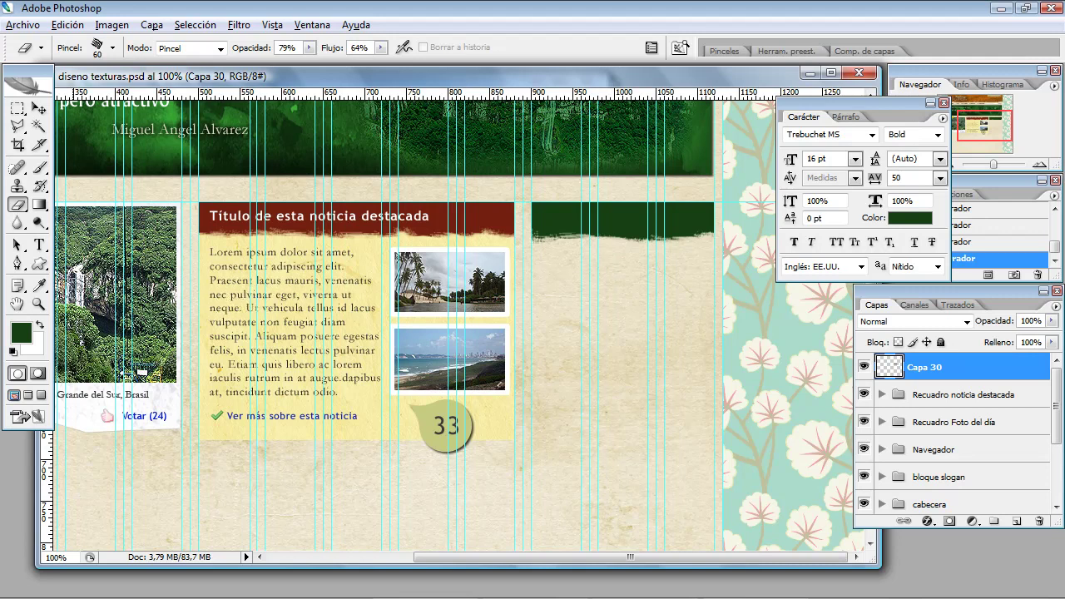
Set the eraser to the 11 px brush at 100% opacity.
click(113, 49)
scroll(114, 354, down, 1)
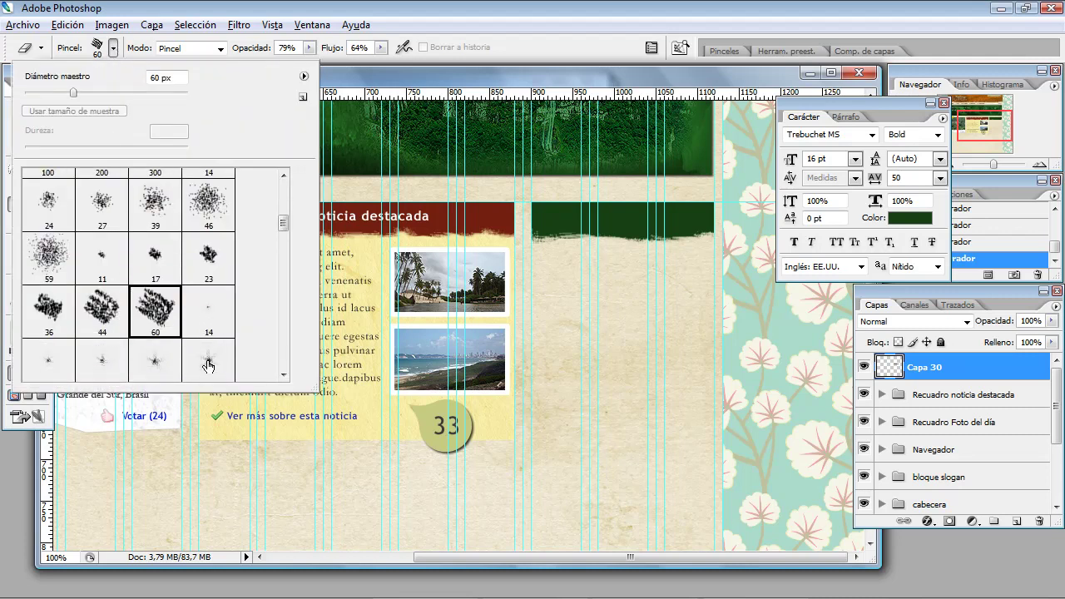
click(114, 266)
click(615, 238)
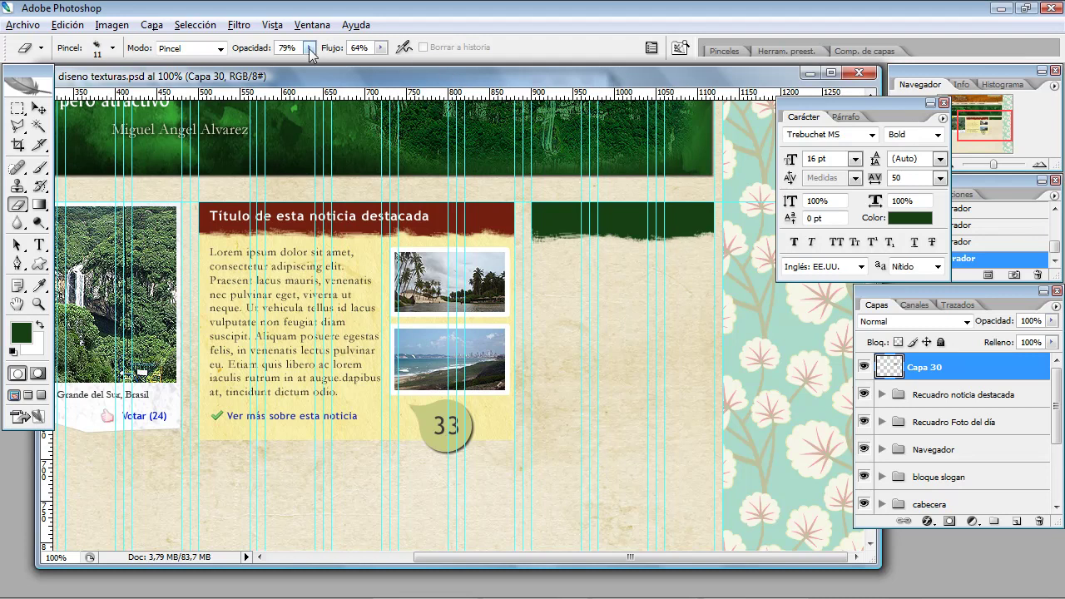
click(310, 47)
drag(319, 63, 332, 65)
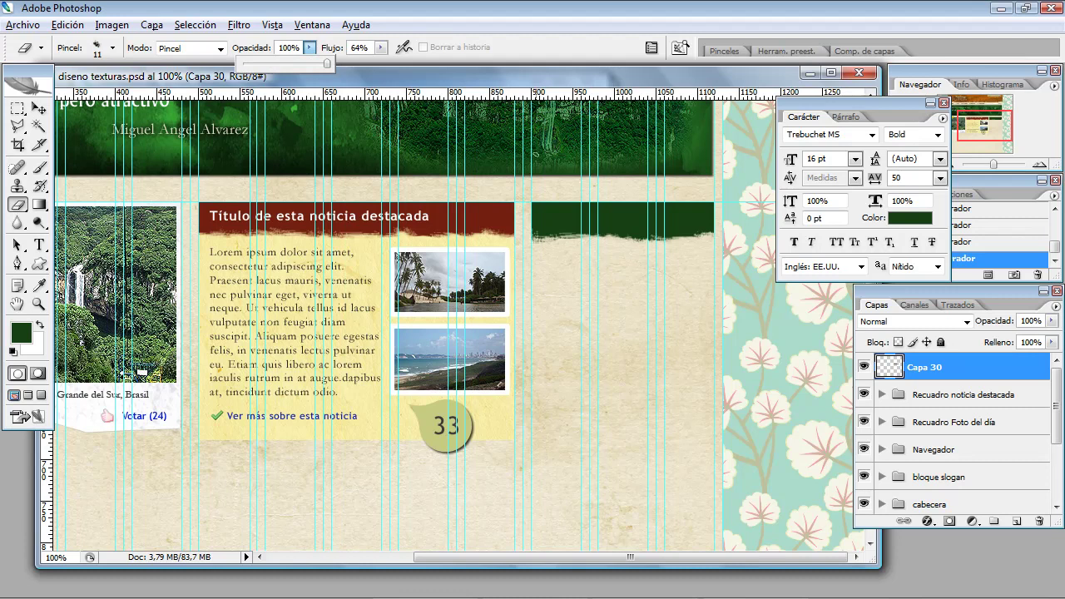
click(576, 238)
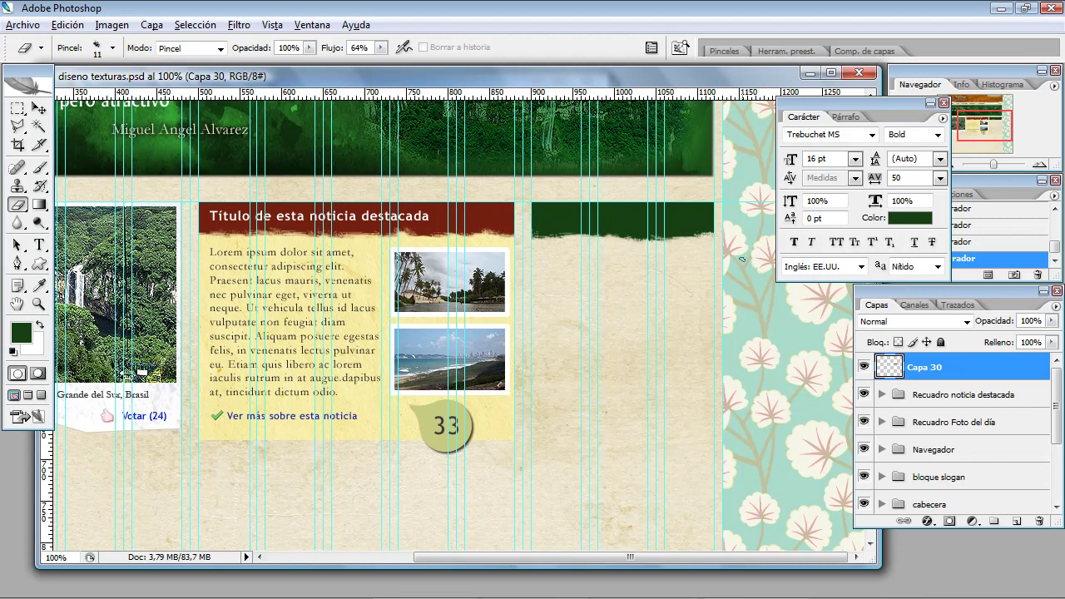
click(19, 111)
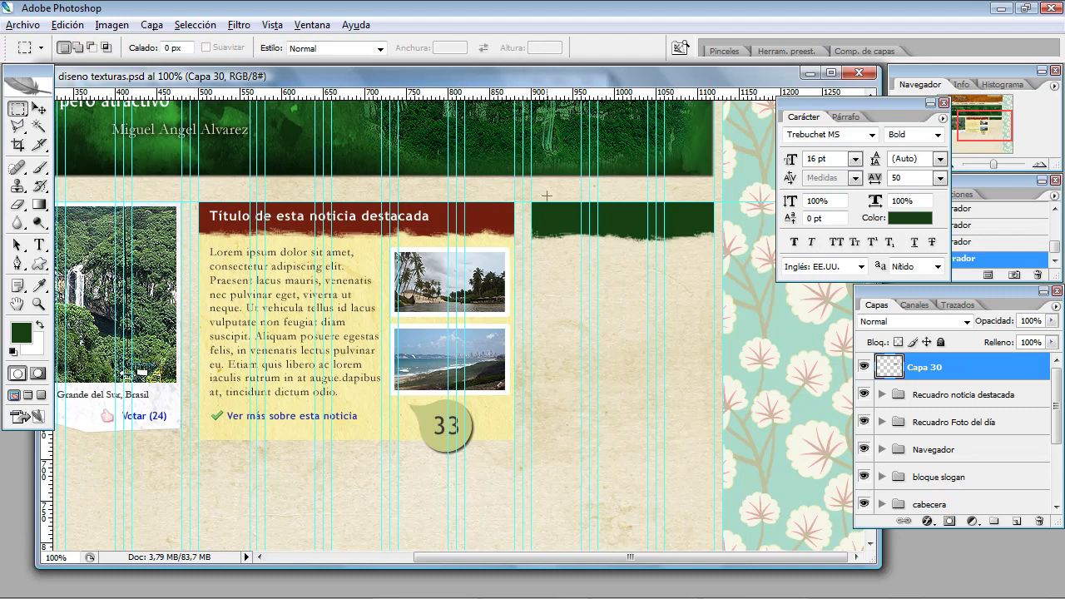
Delete a thin strip from the green box's top and nudge the box up.
drag(531, 202, 726, 206)
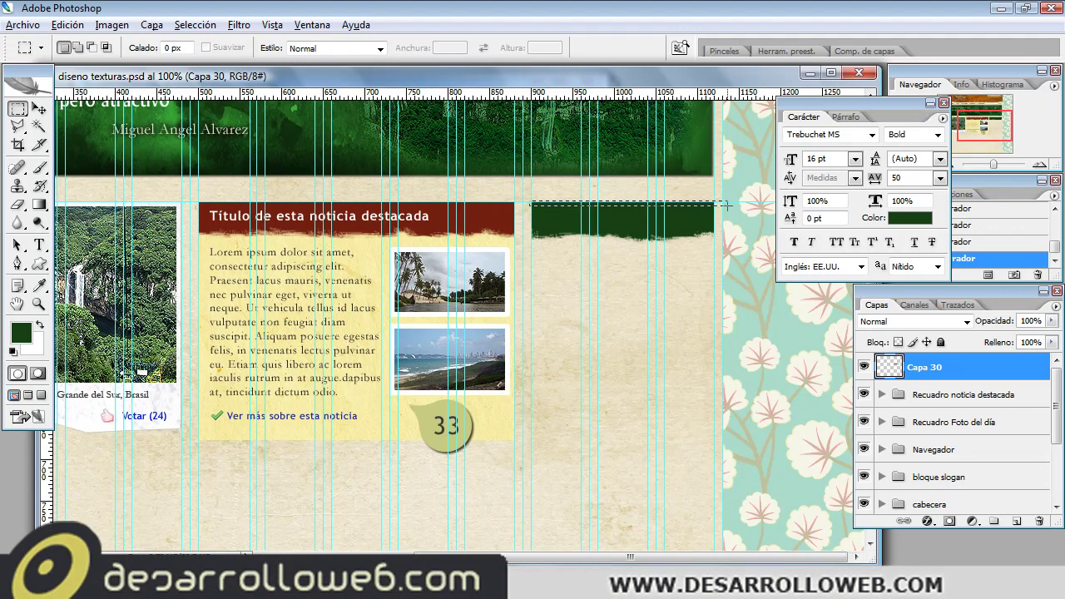
key(Delete)
key(ctrl+d)
key(Up)
key(Up)
key(Up)
key(Up)
key(Up)
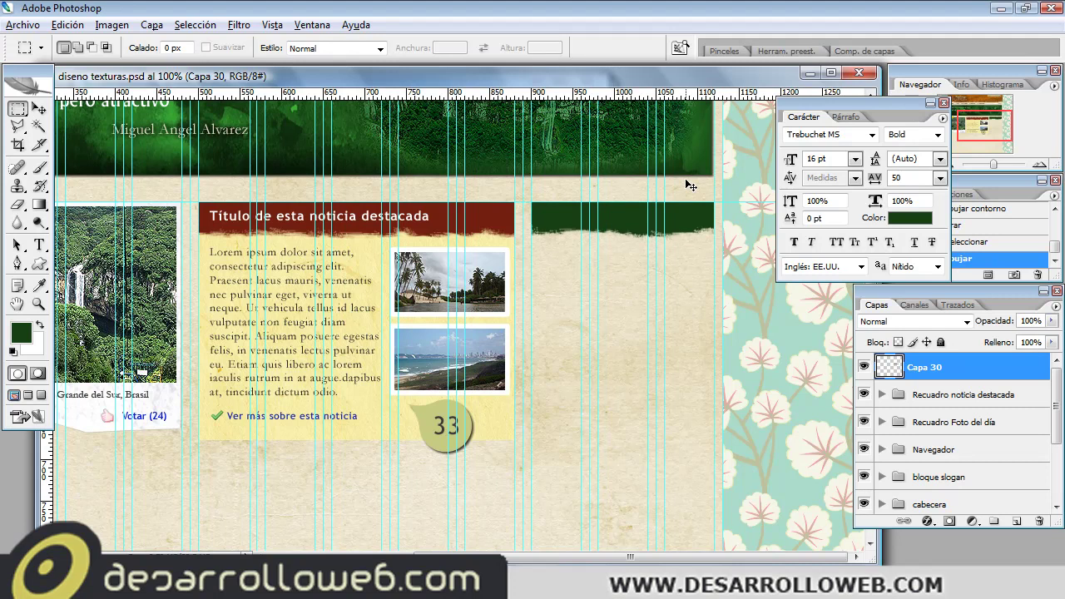
Zoom in to align the green box's top with the red title bar, then zoom back out.
key(ctrl+plus)
key(ctrl+plus)
key(ctrl+plus)
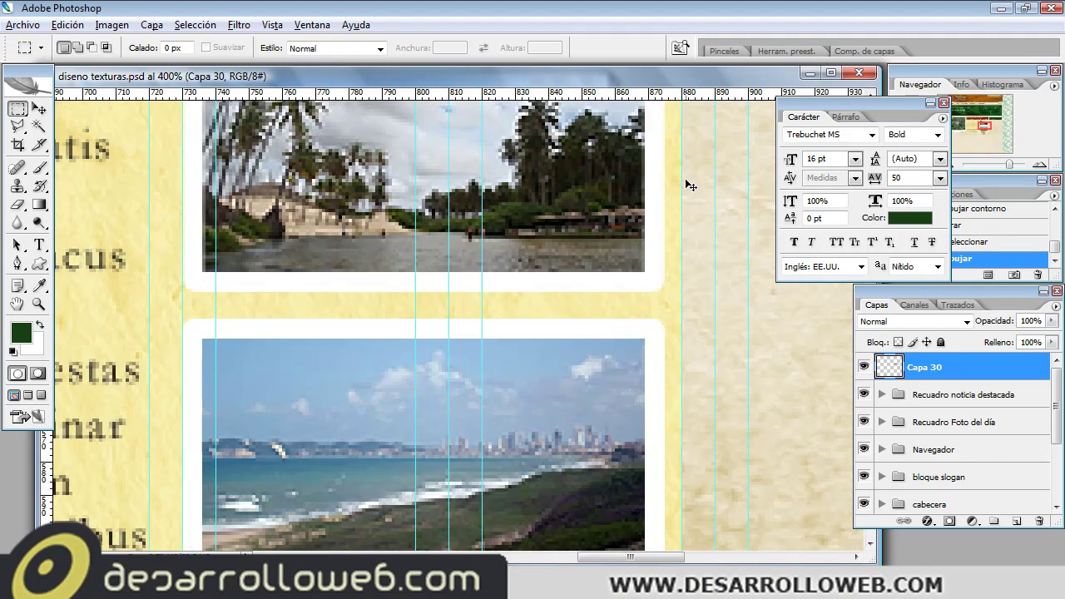
drag(686, 181, 501, 499)
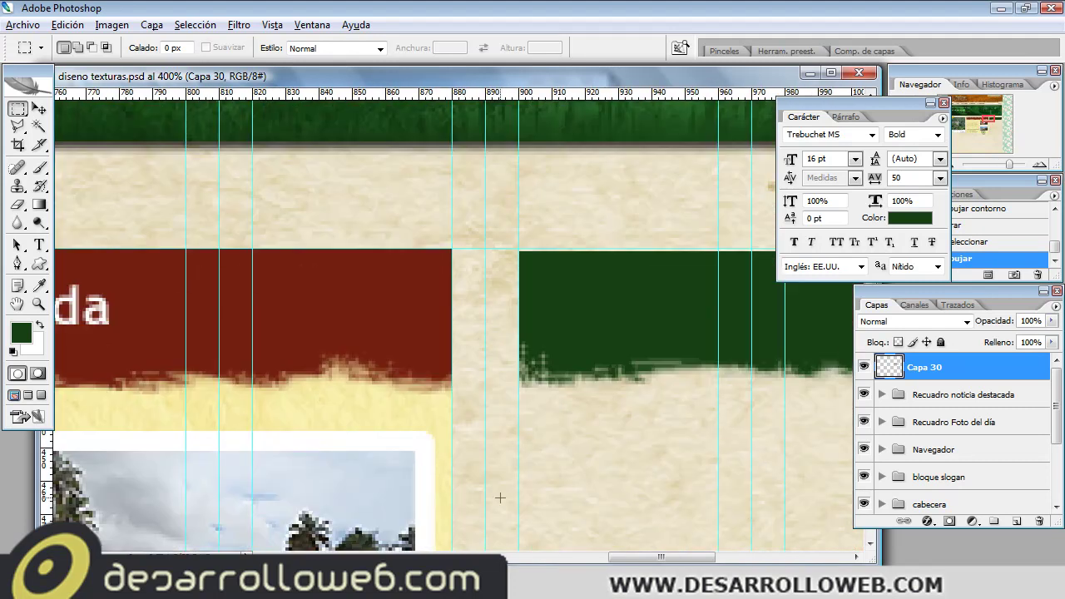
key(ctrl+Up)
key(ctrl+minus)
key(ctrl+minus)
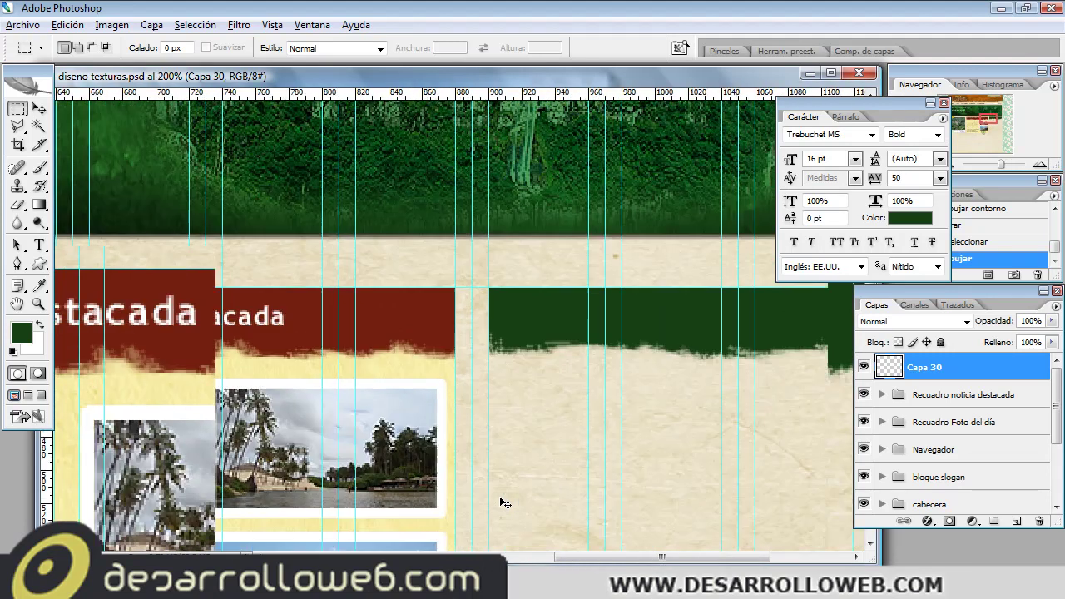
key(ctrl+minus)
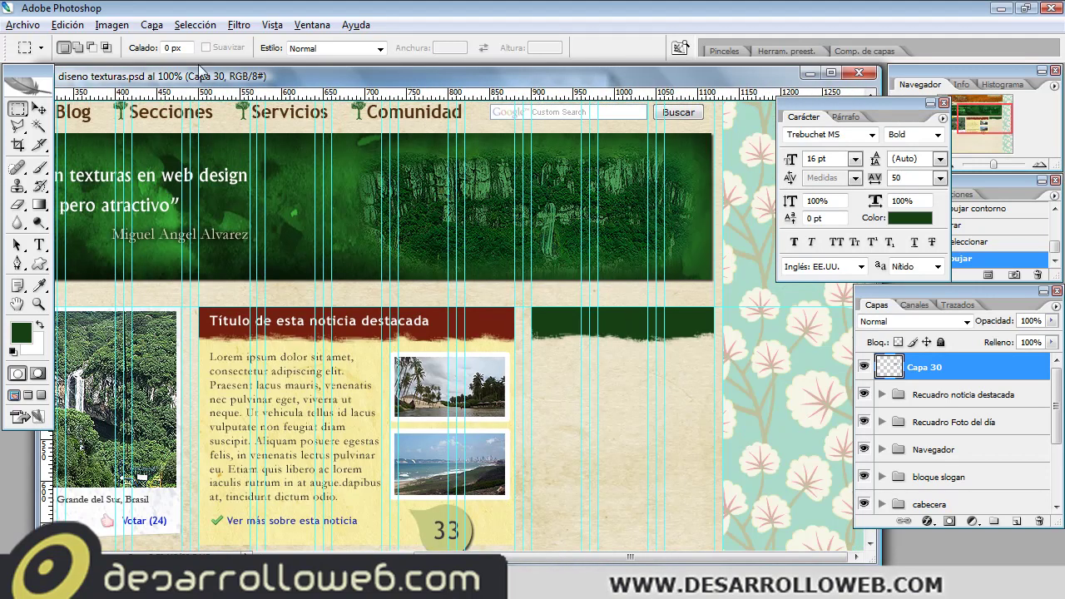
click(38, 245)
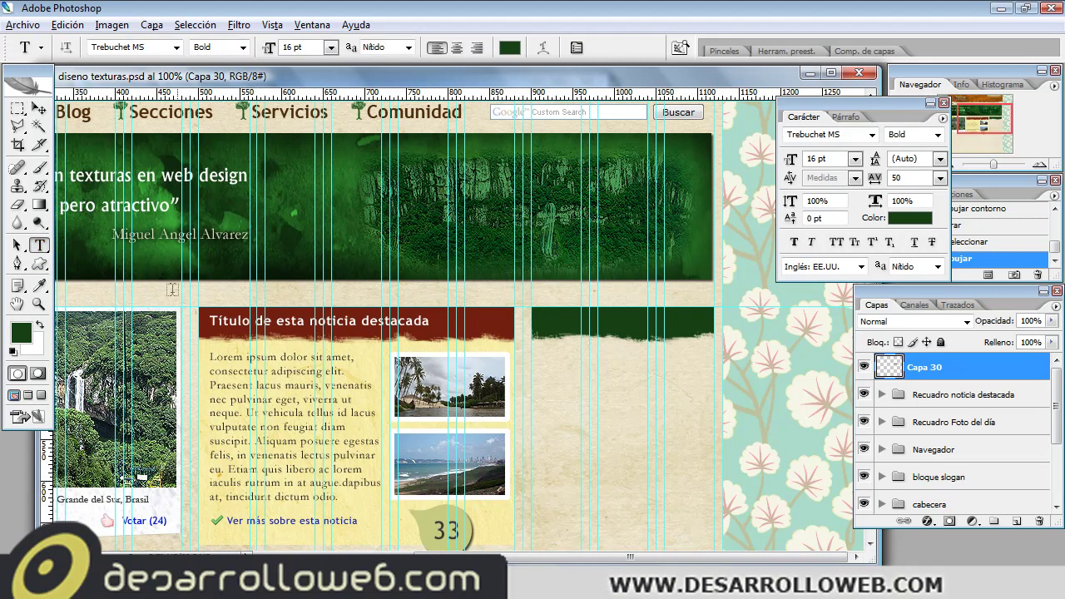
Type the white heading 'Suscríbete' in the green box using the title's text settings.
click(298, 325)
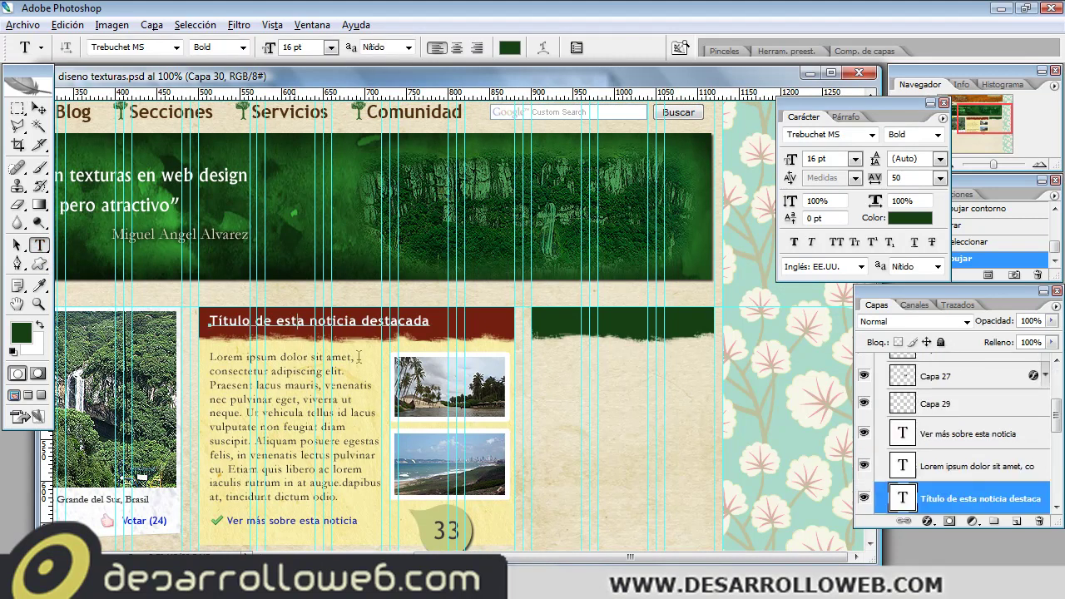
key(Return)
key(ctrl+a)
key(ctrl+h)
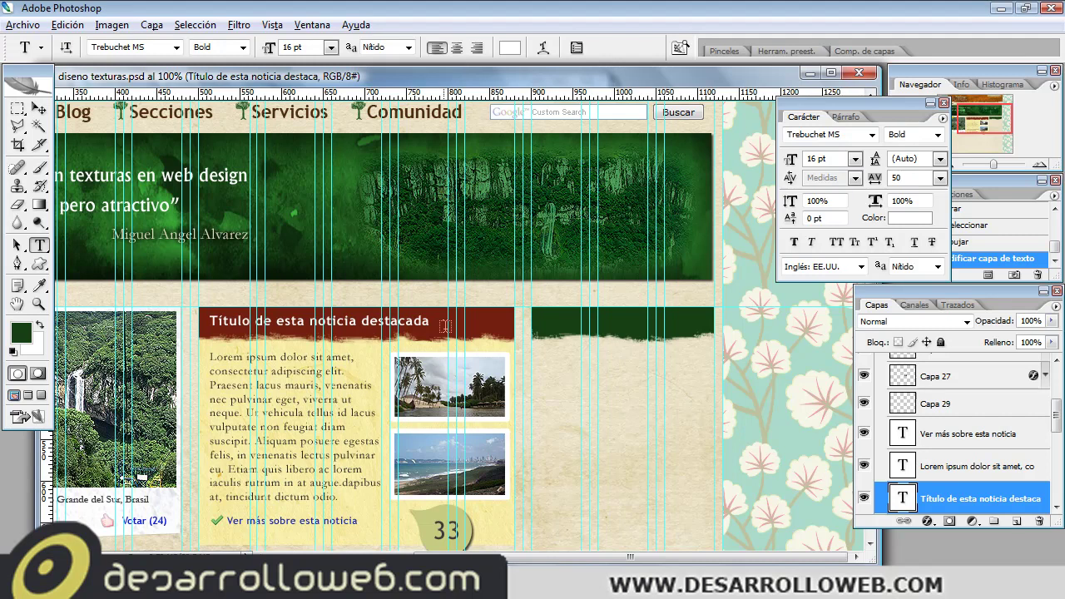
click(546, 322)
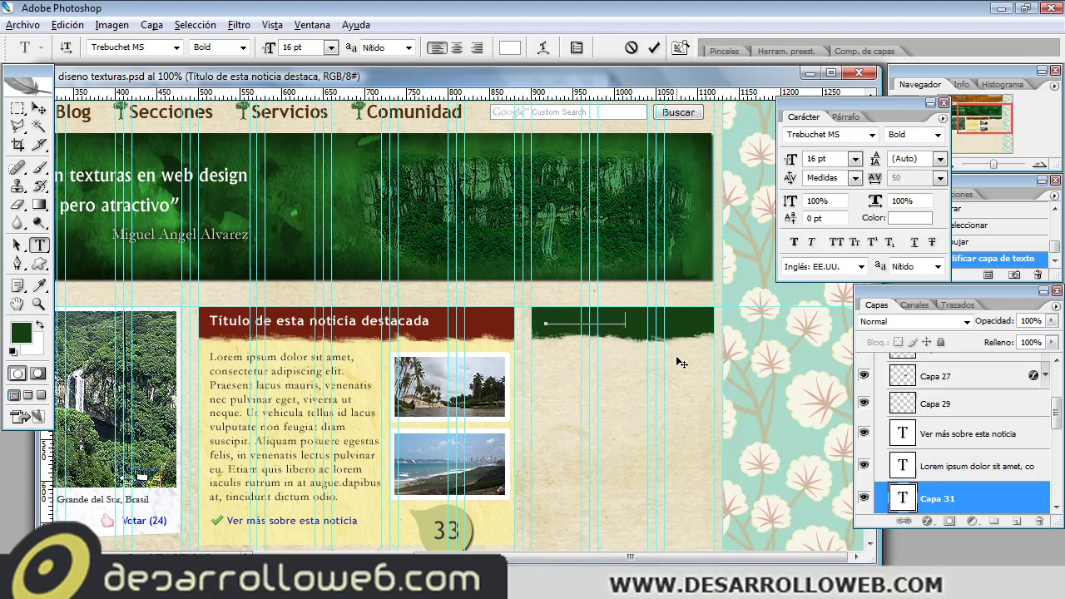
key(Escape)
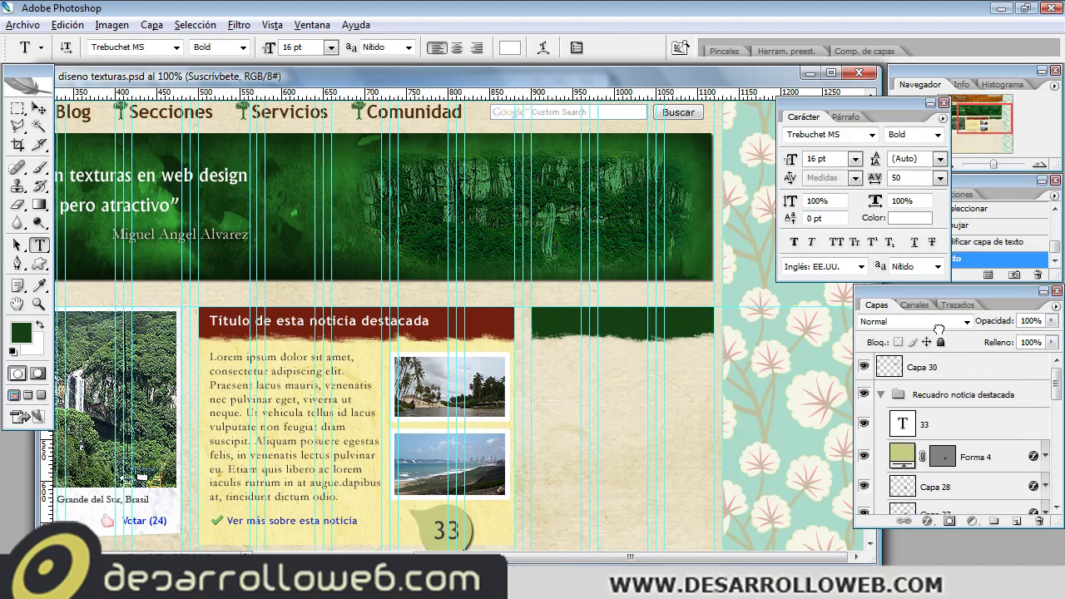
Move the heading layer above Capa 30 and correct the heading's spelling.
drag(938, 333, 851, 383)
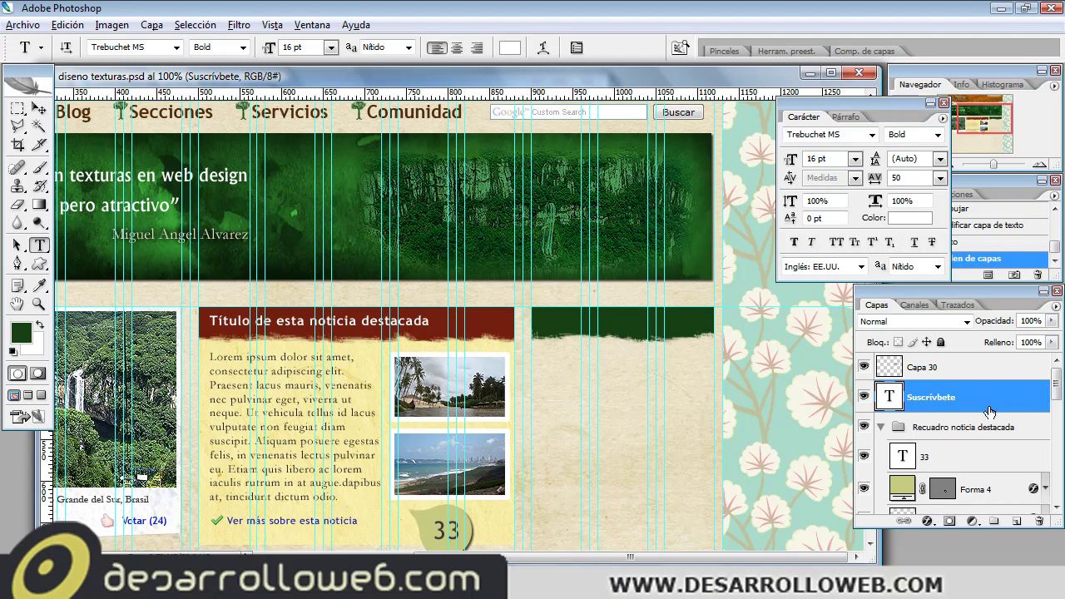
drag(977, 358, 974, 356)
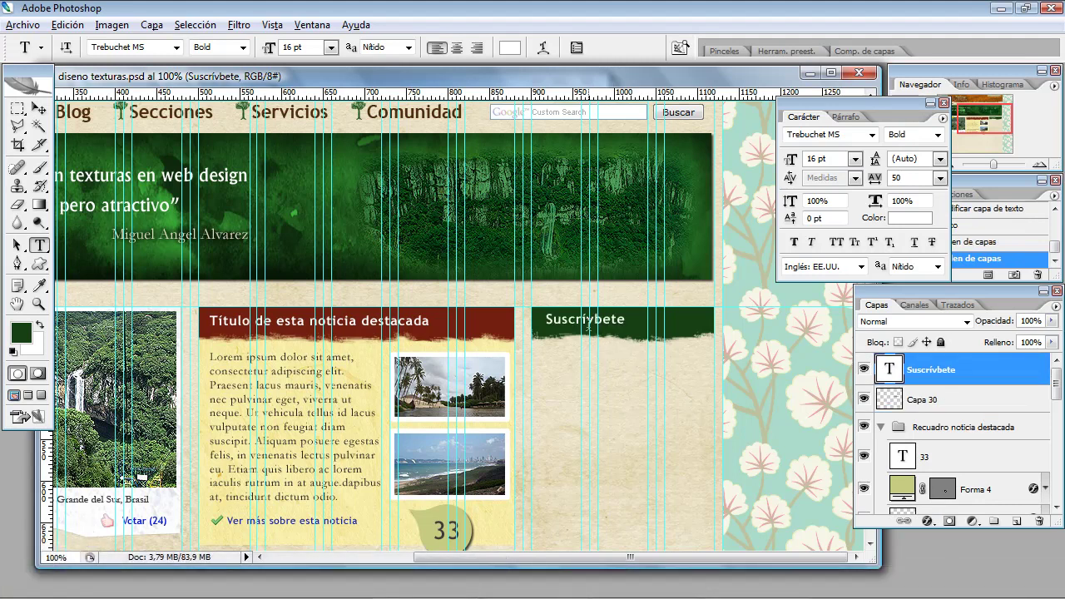
click(585, 321)
key(BackSpace)
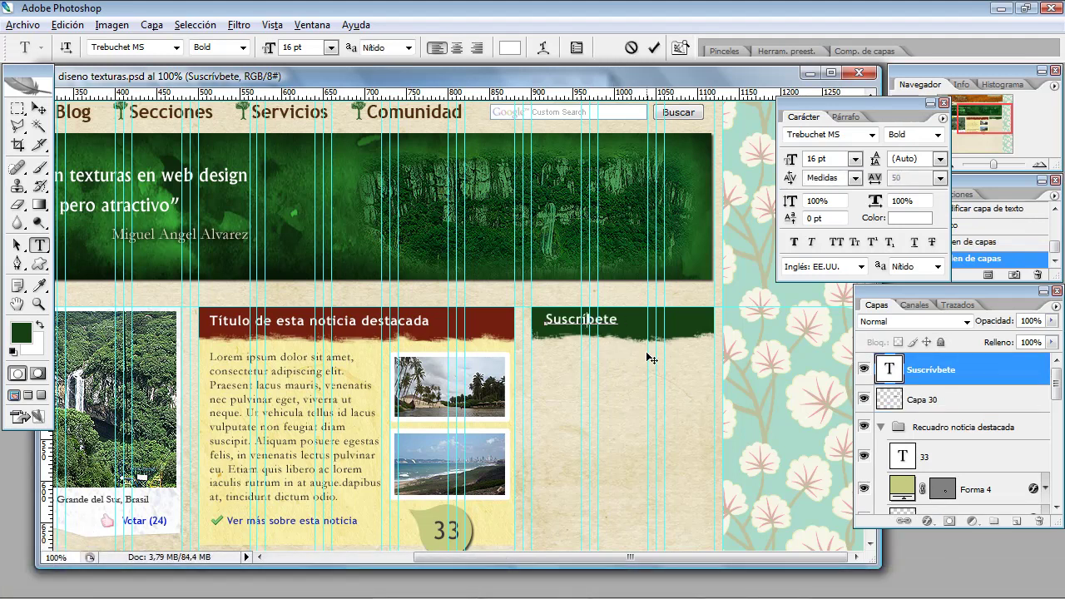
key(ctrl+Return)
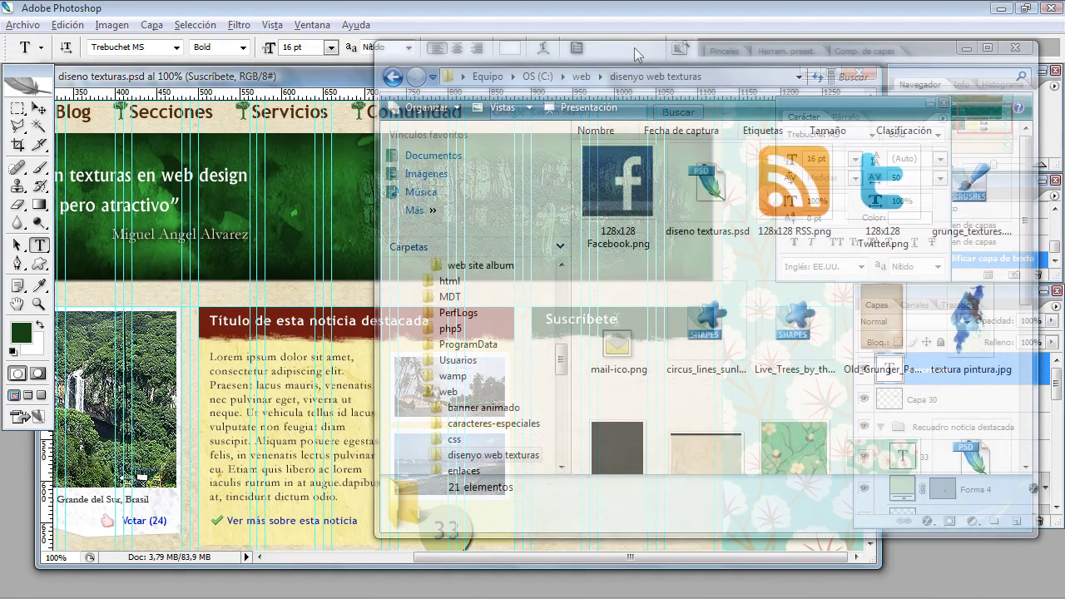
Select the Facebook, RSS, Twitter and mail-ico PNG icons in the disenyo web texturas folder.
mouse_move(634, 47)
mouse_down()
mouse_move(442, 55)
mouse_move(444, 39)
mouse_up()
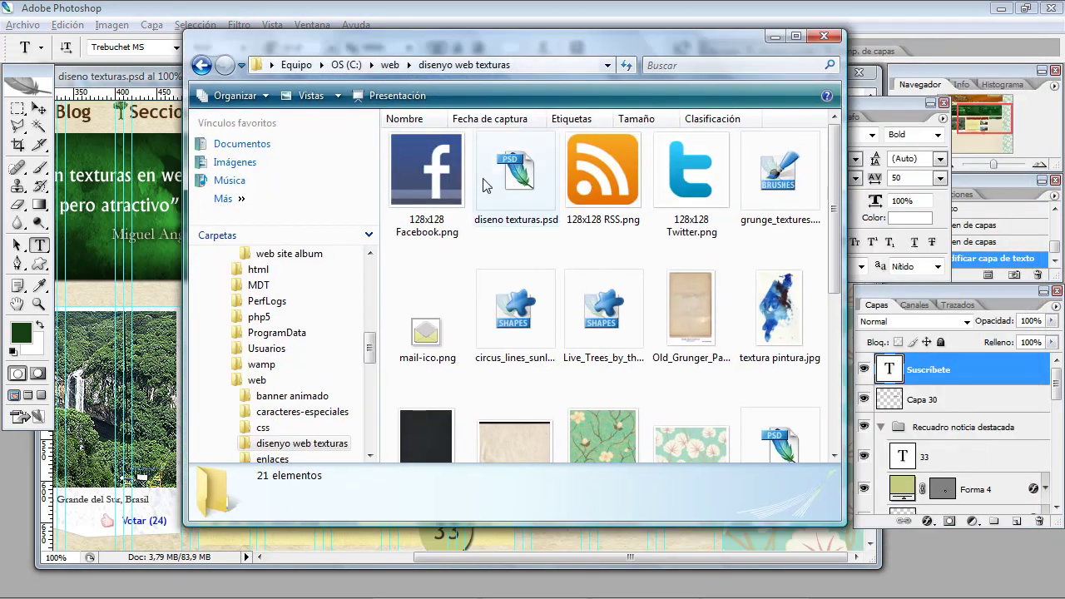
click(434, 190)
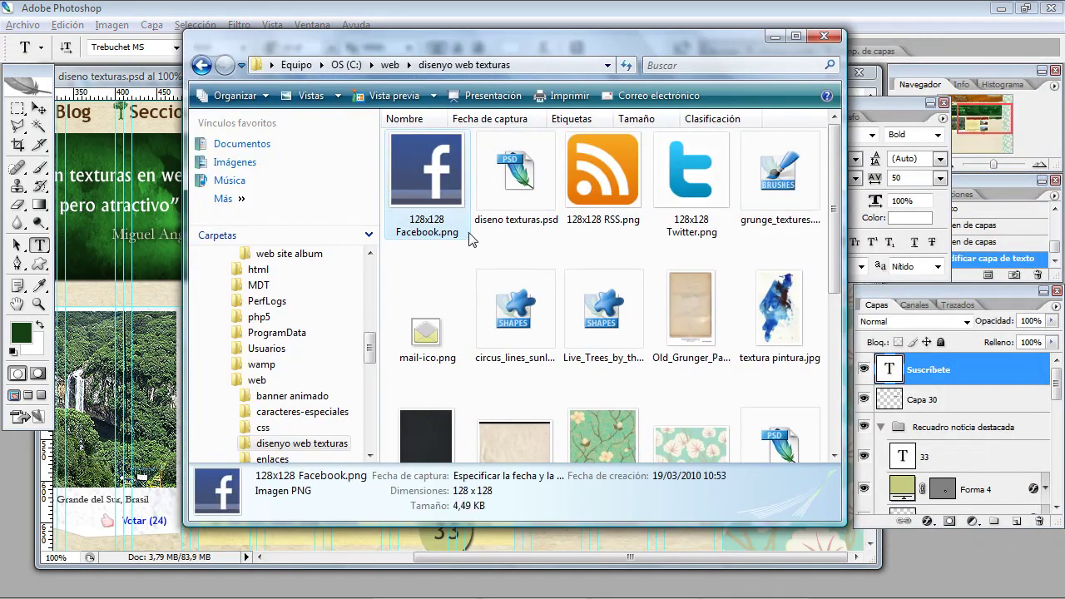
ctrl+click(610, 164)
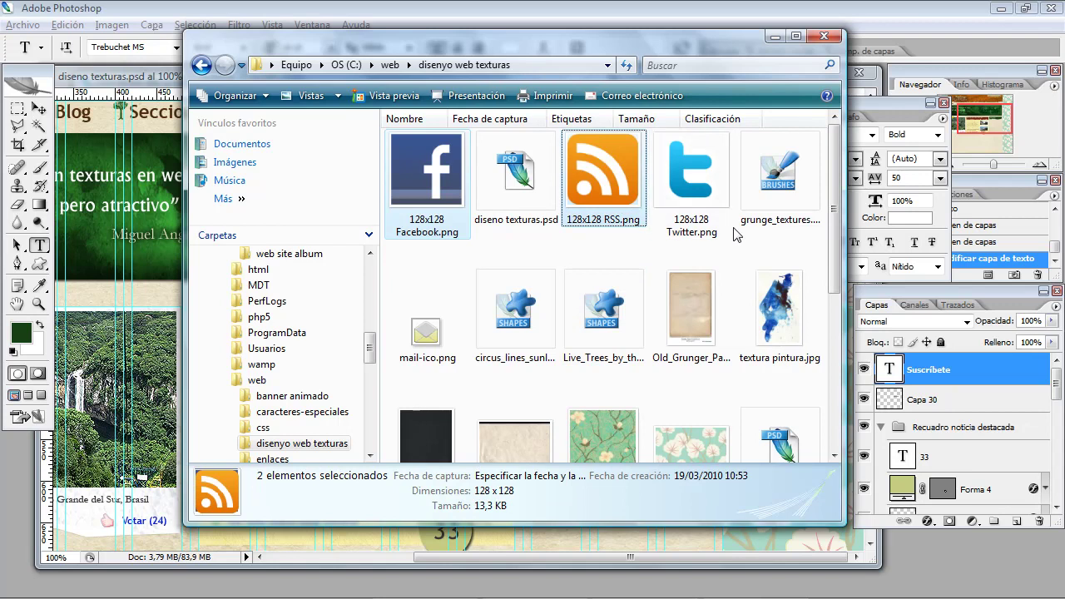
ctrl+click(690, 203)
scroll(674, 245, down, 3)
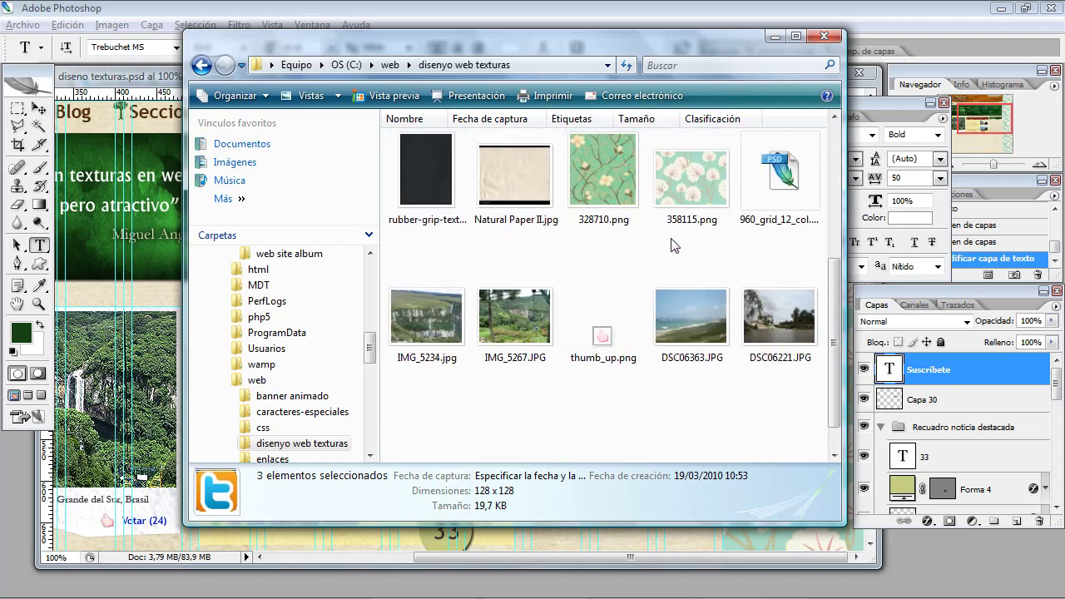
scroll(674, 246, up, 3)
scroll(670, 239, down, 3)
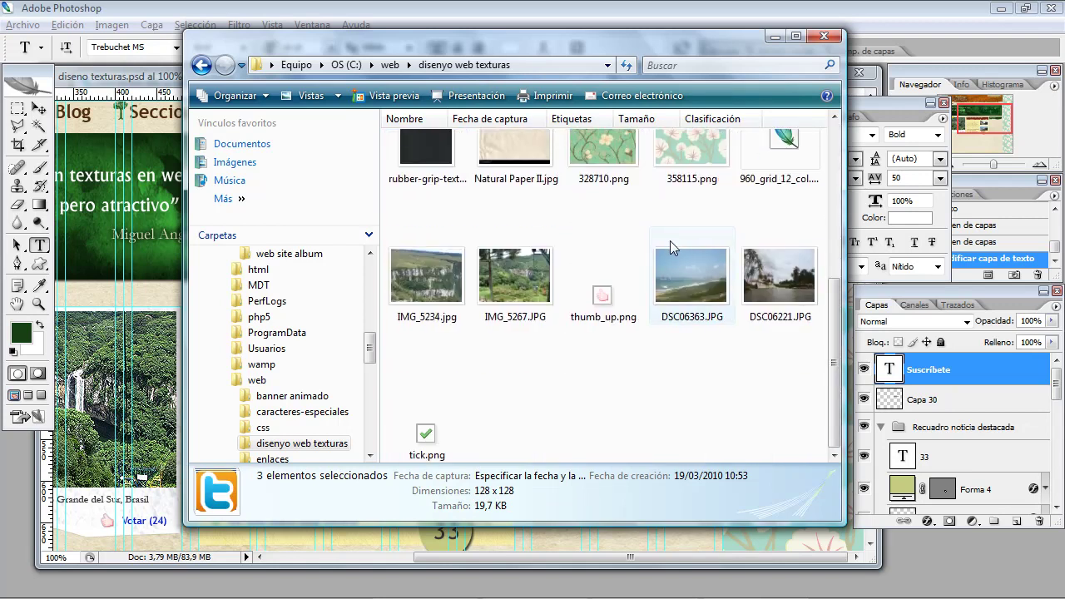
scroll(666, 258, up, 3)
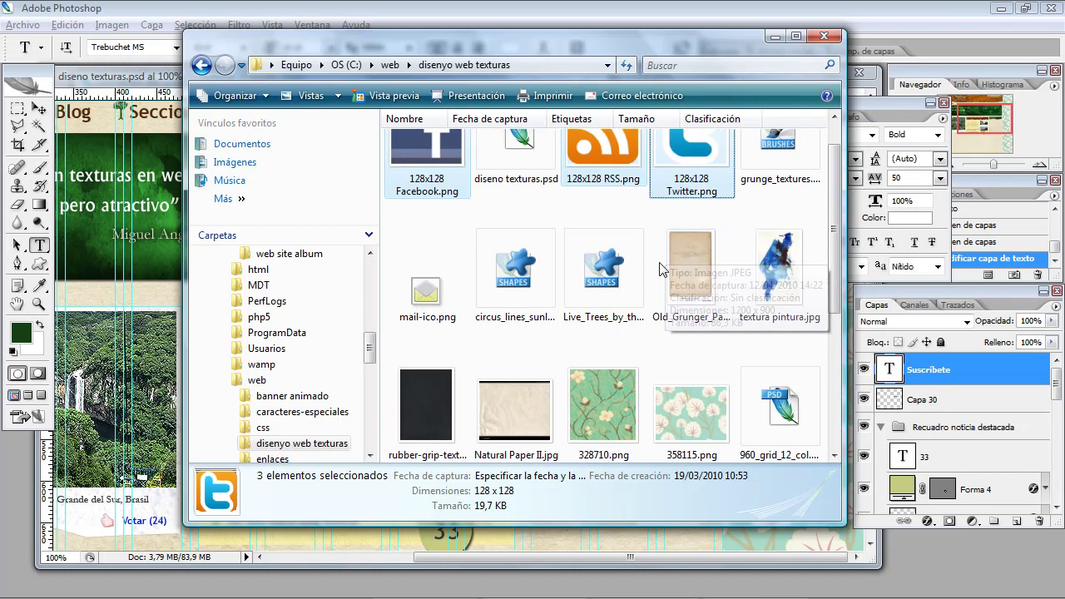
ctrl+click(426, 287)
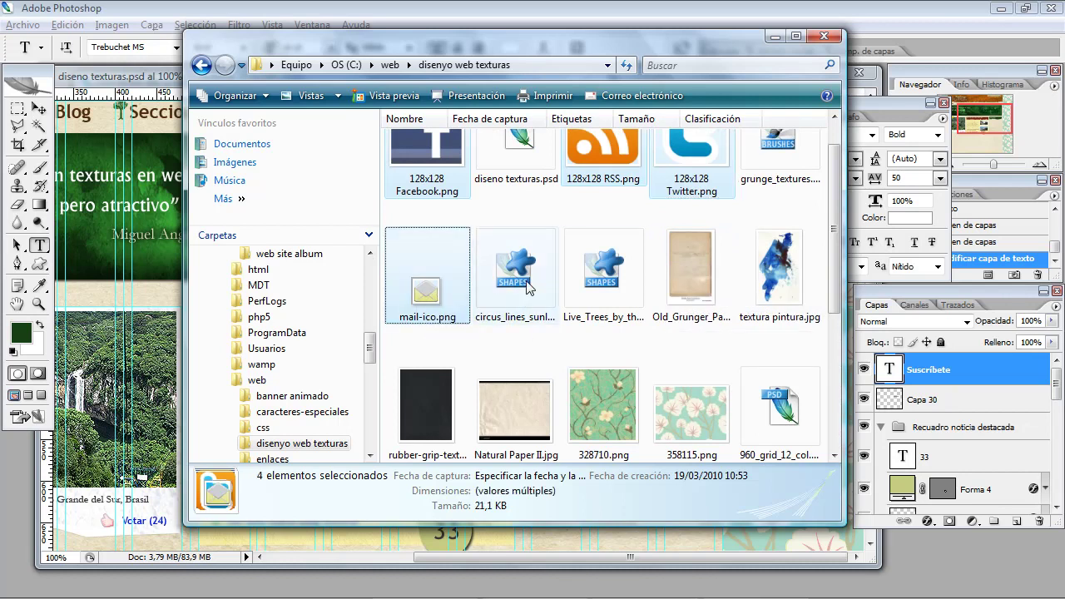
Drag the four selected icon files onto Photoshop to open them.
right_click(448, 289)
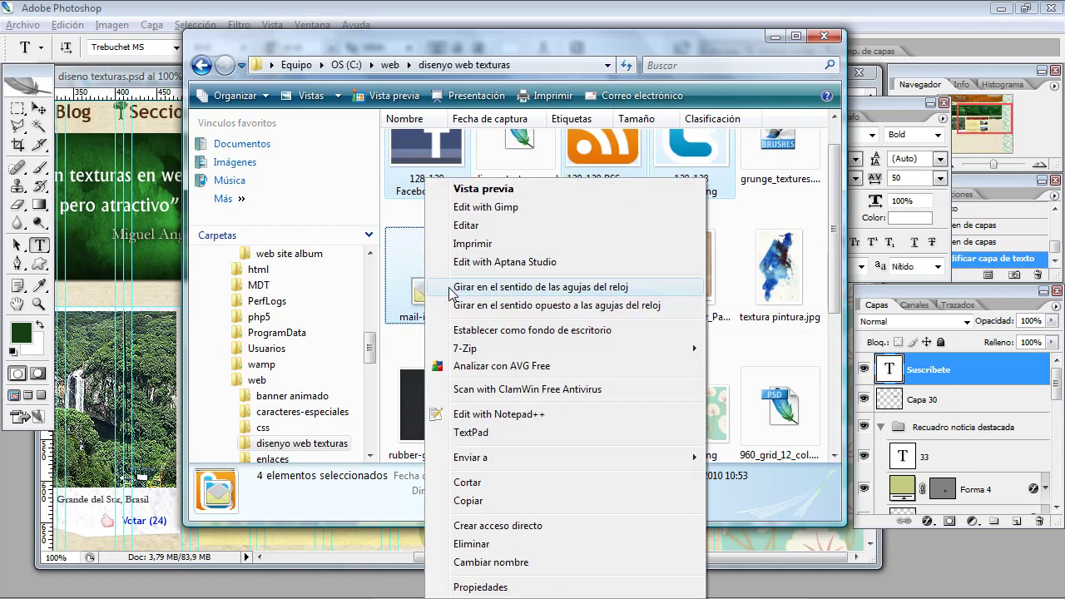
click(420, 281)
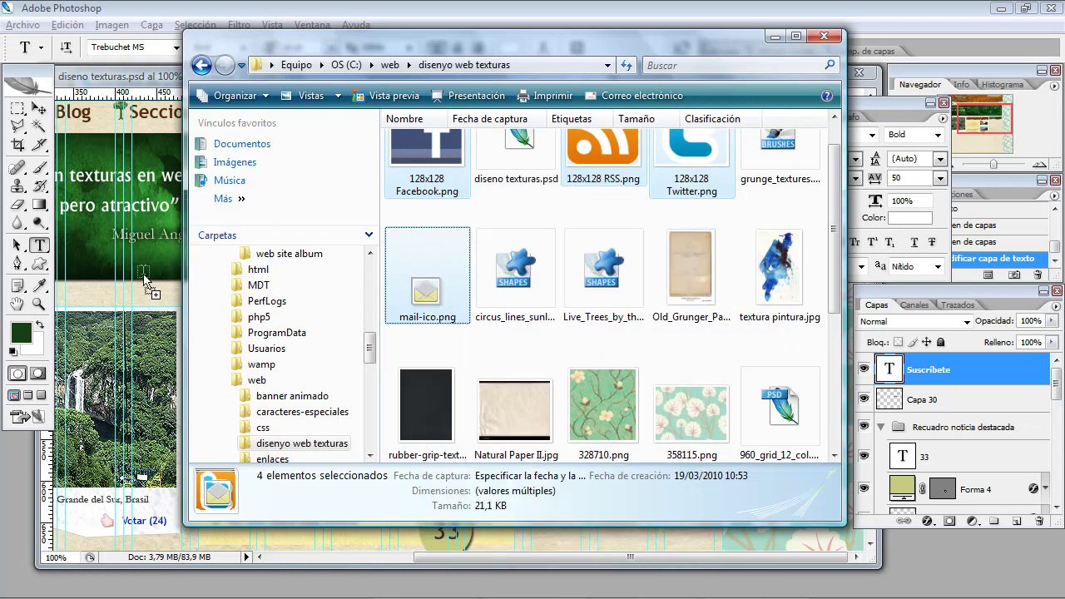
drag(415, 282, 166, 273)
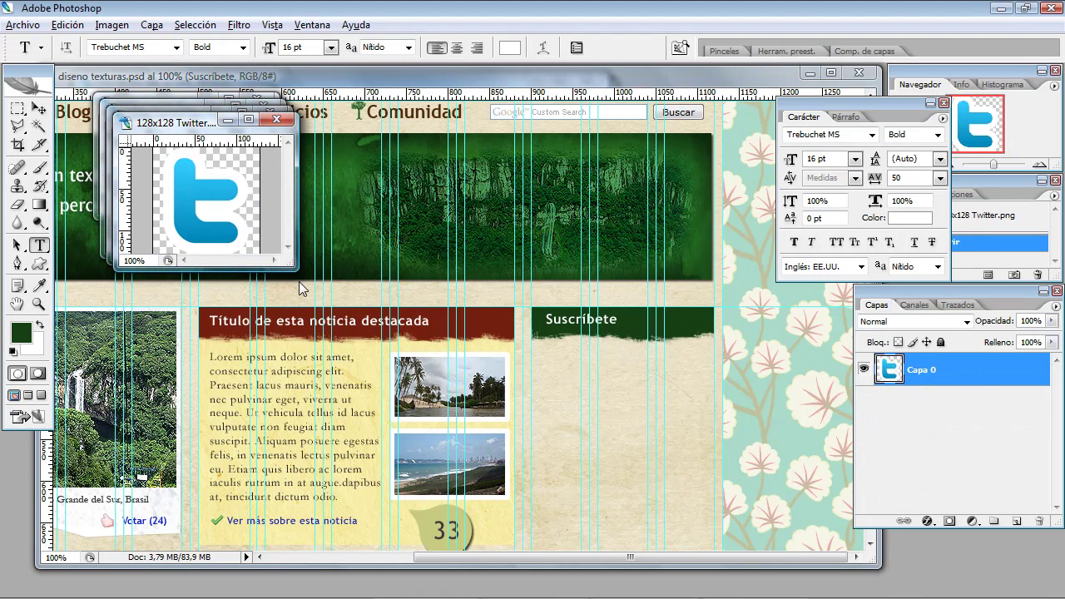
Copy the whole RSS icon image and paste it into the web layout.
click(179, 104)
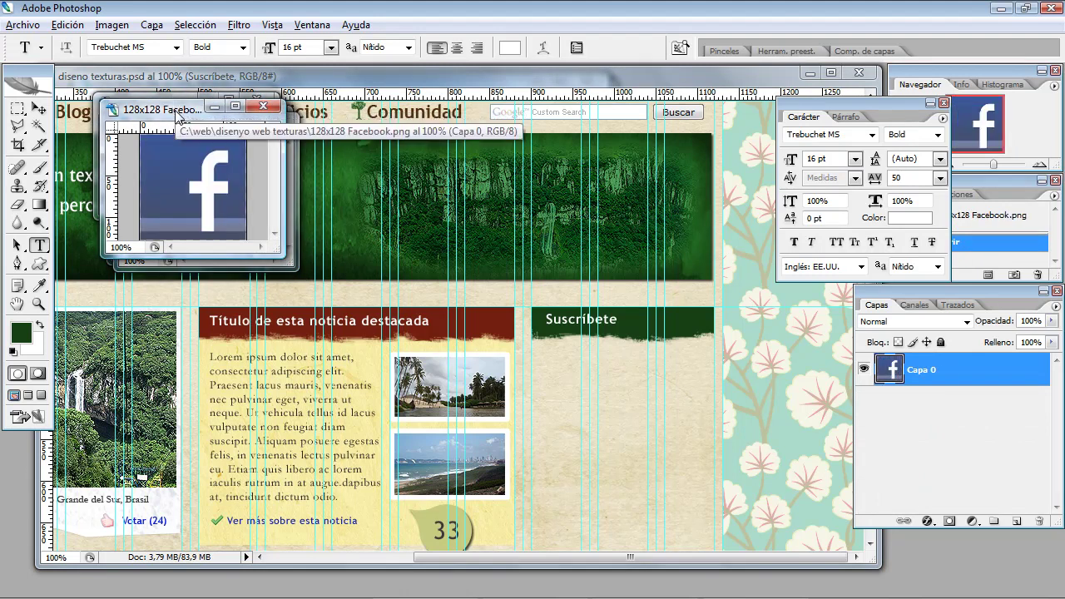
click(176, 116)
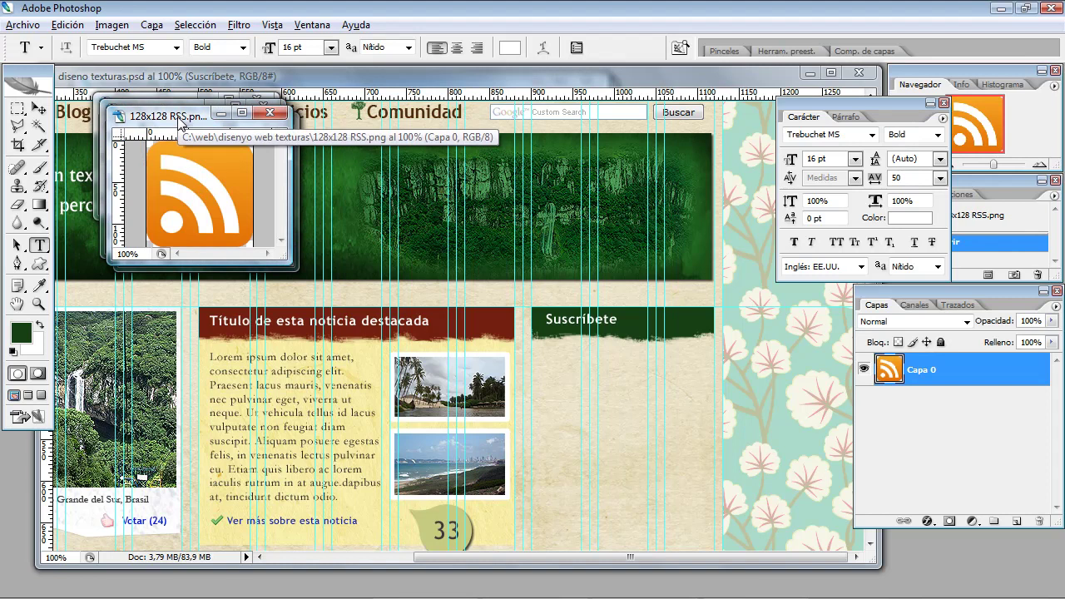
key(ctrl+a)
key(ctrl+c)
click(583, 327)
key(ctrl+v)
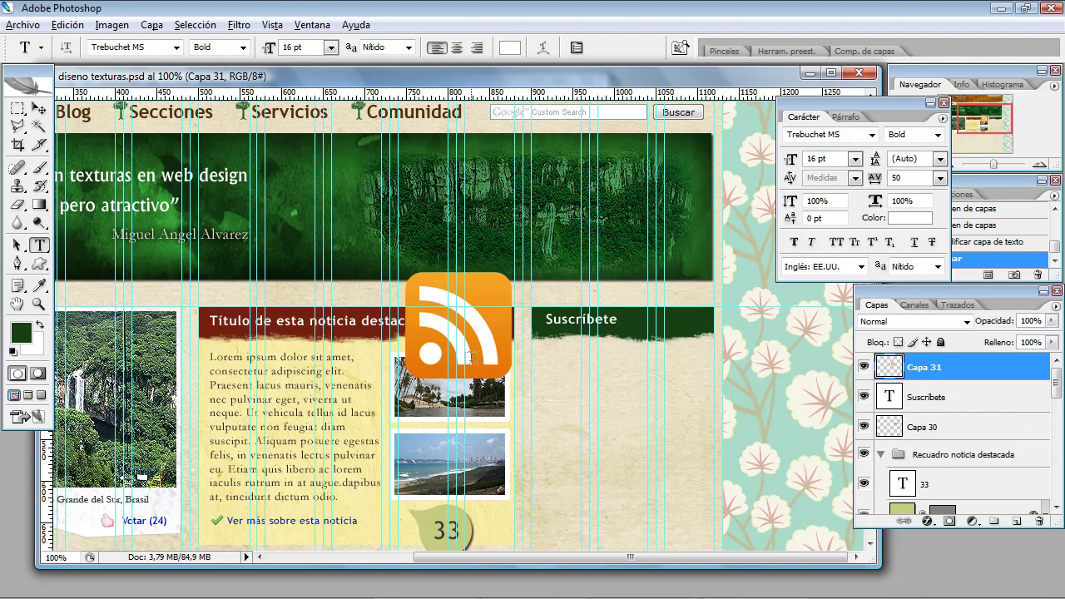
Move the RSS icon under Suscríbete, hide guides, and scale it to 34%.
drag(488, 350, 507, 374)
drag(553, 403, 616, 426)
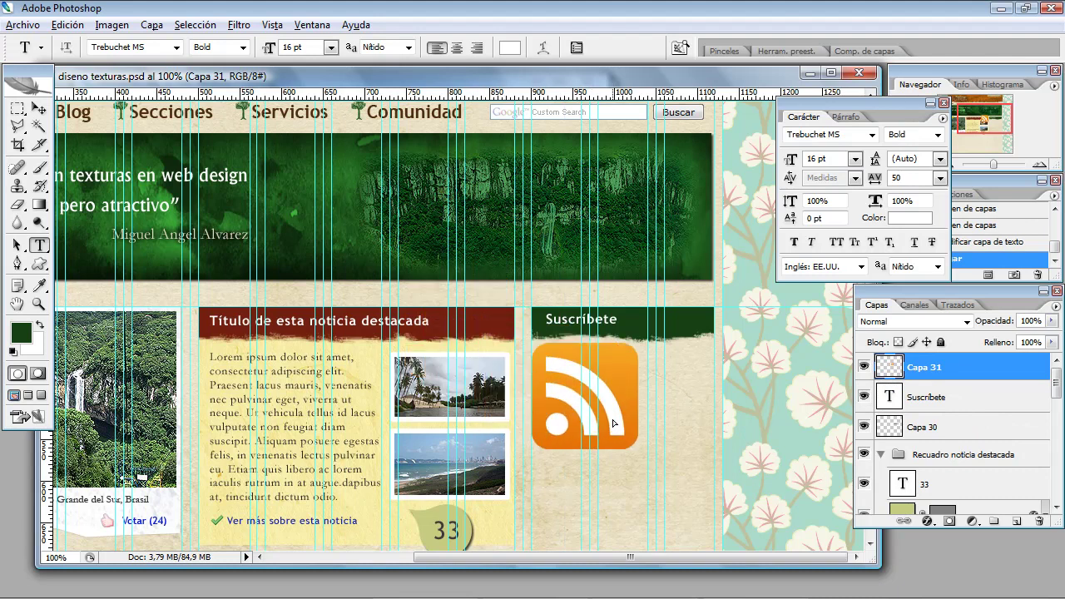
key(ctrl+h)
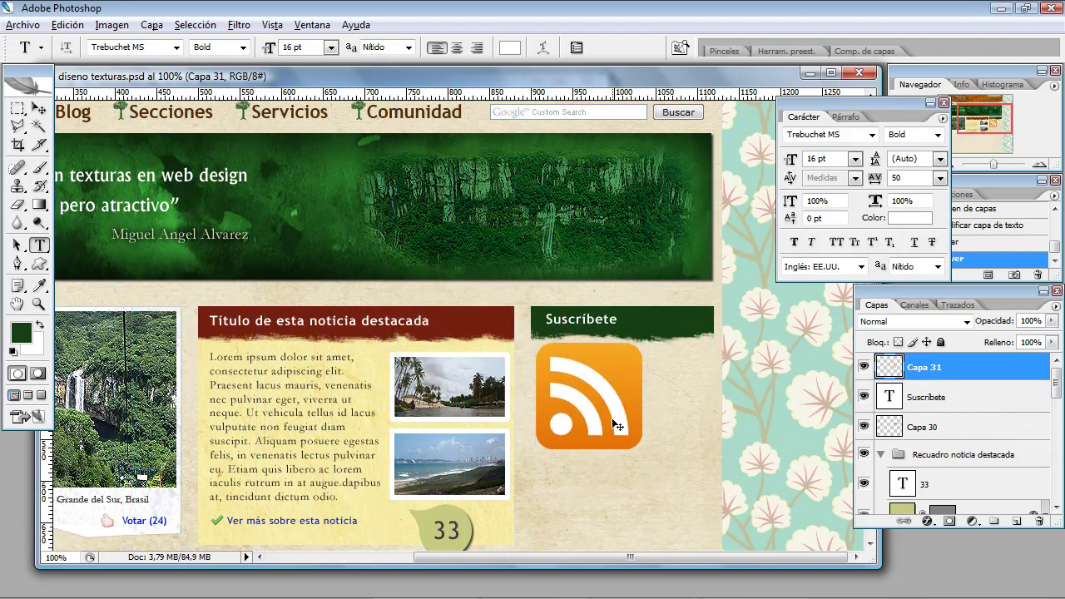
key(ctrl+t)
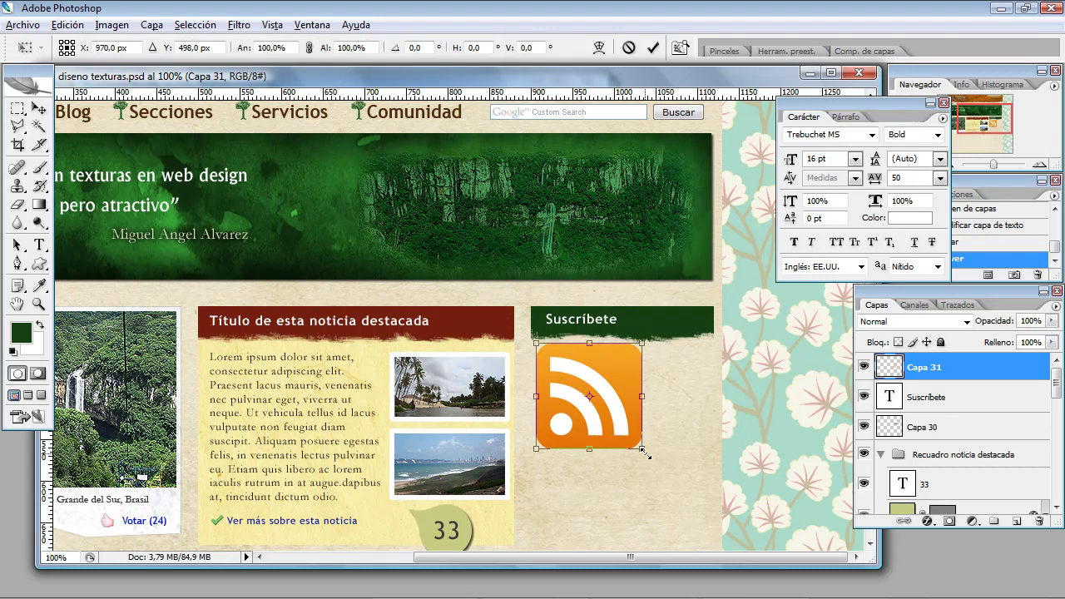
mouse_move(637, 439)
mouse_down()
mouse_move(590, 379)
mouse_move(586, 397)
mouse_up()
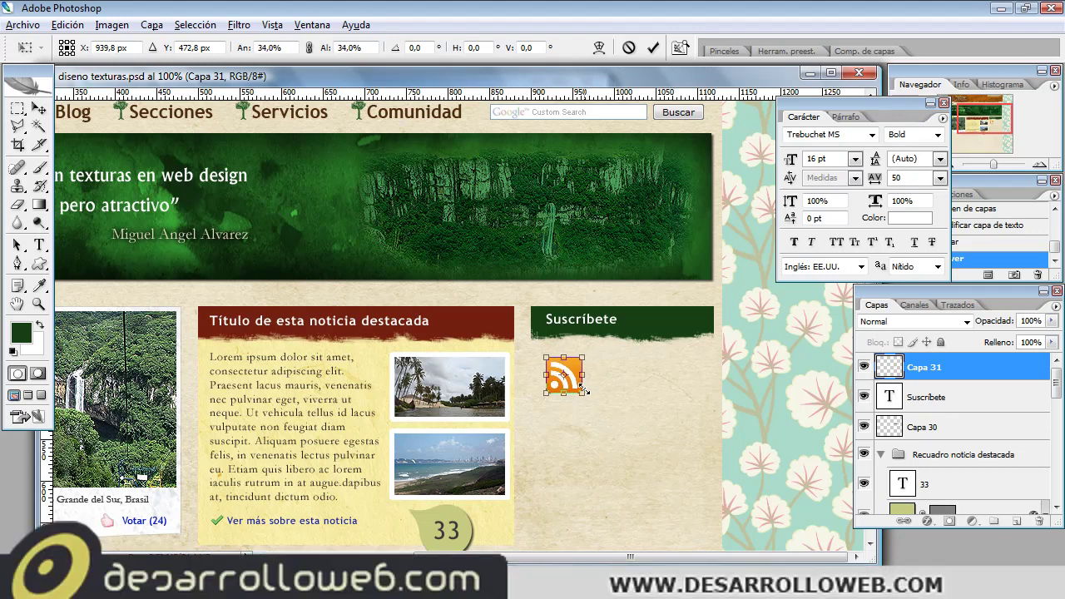
key(Return)
Add a 'Por RSS' text label beside the RSS icon.
key(t)
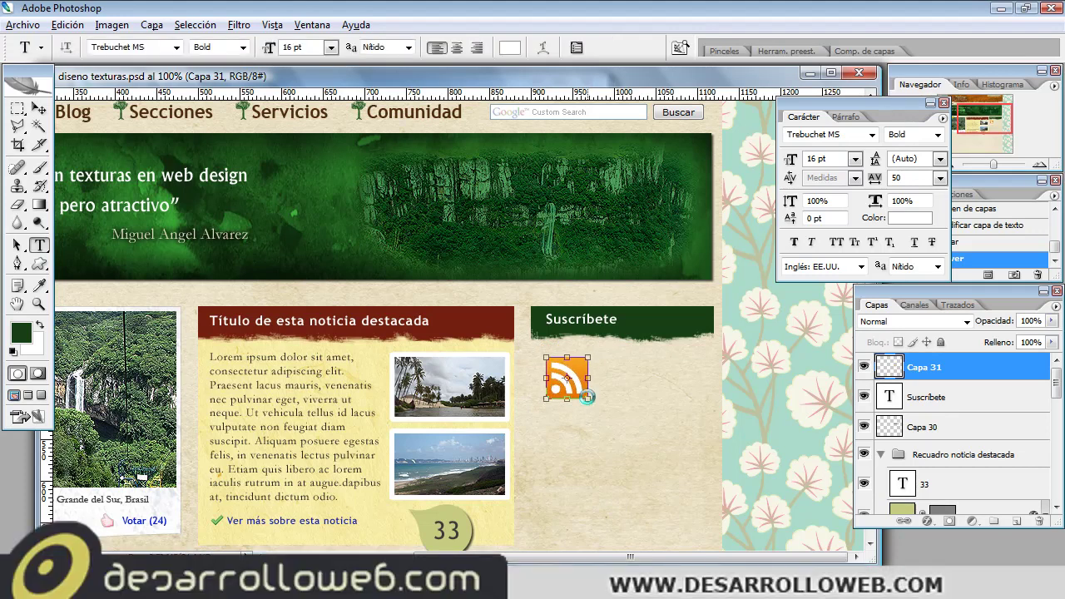
click(605, 381)
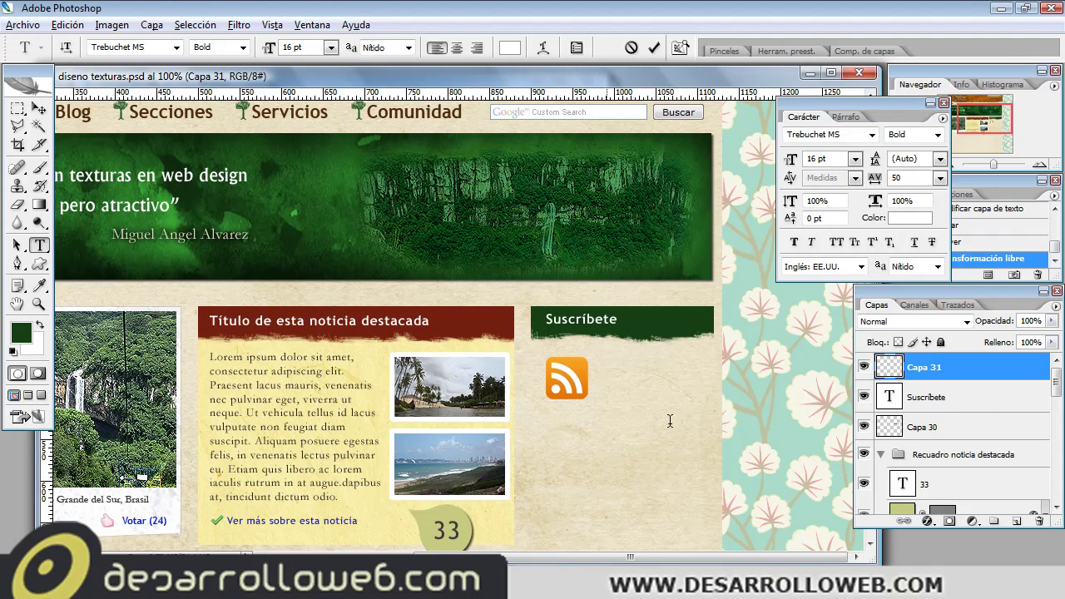
text(Su)
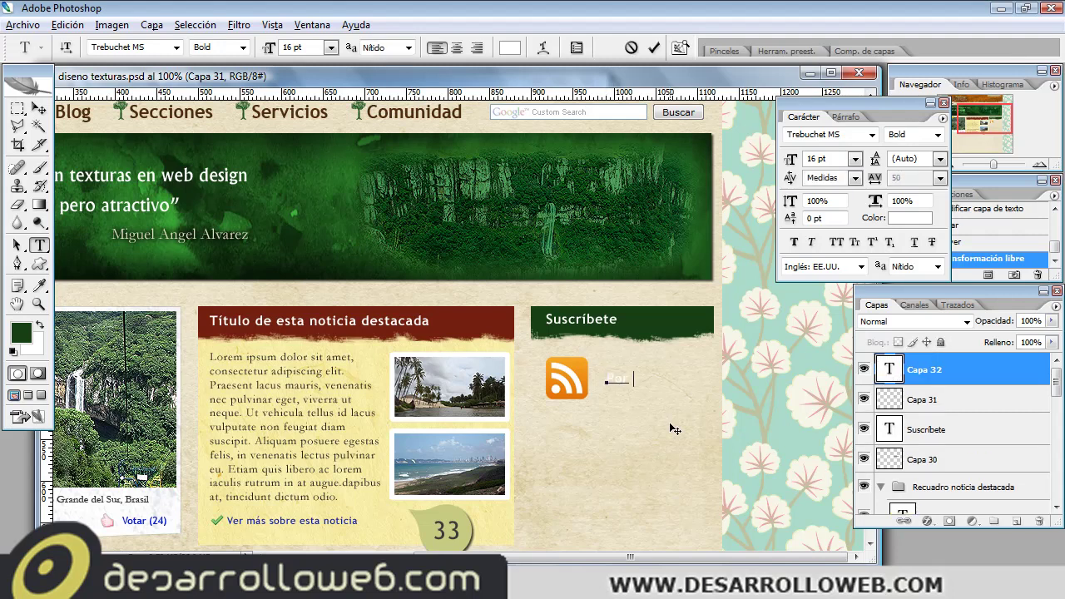
text(SS)
key(ctrl+Return)
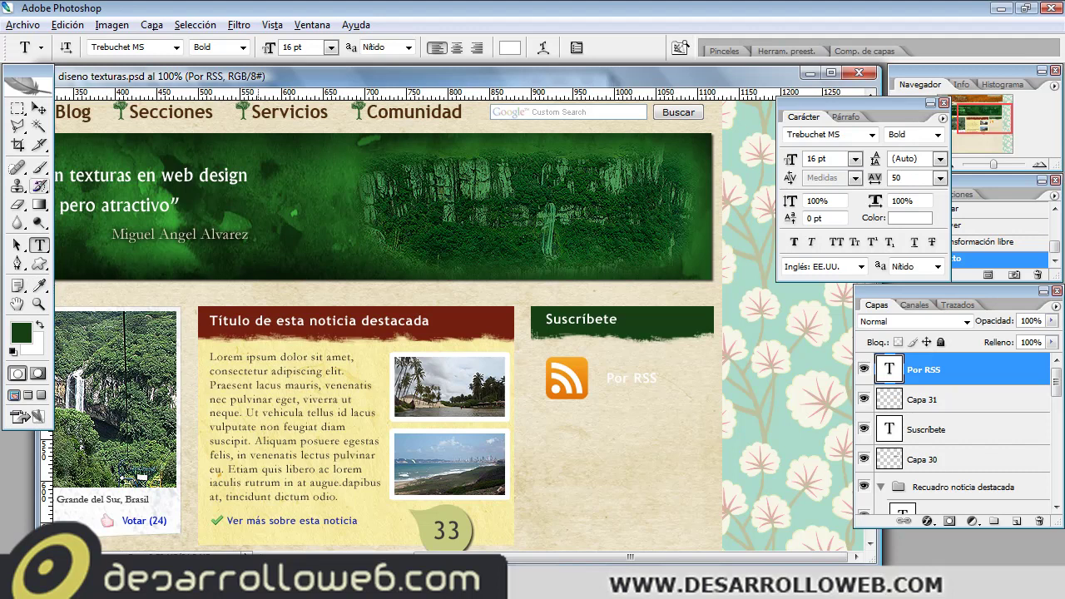
Color the label dark green, sampled from the Suscríbete header.
click(511, 48)
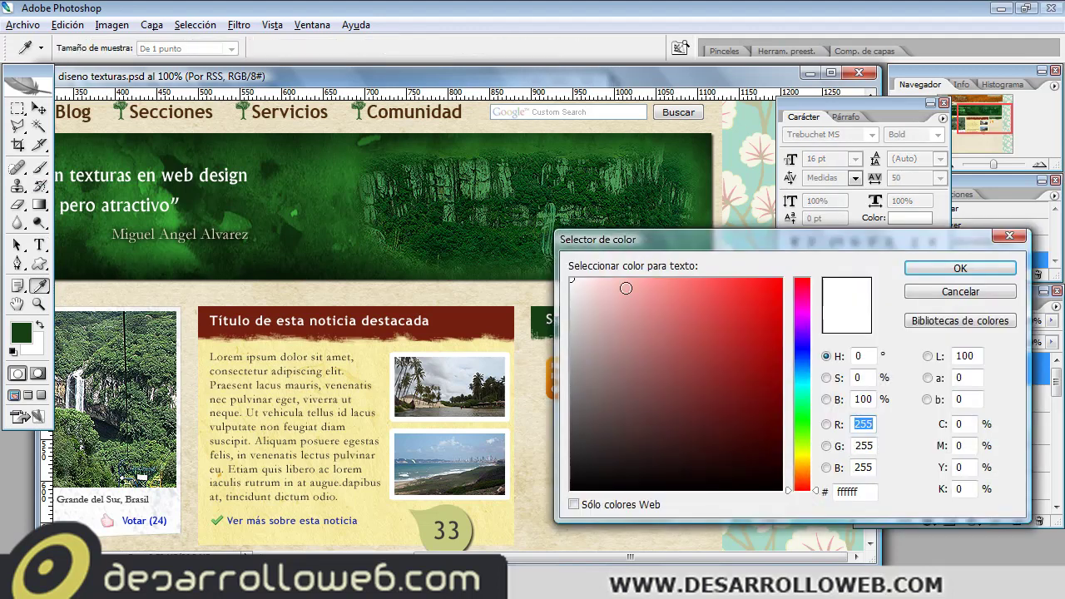
drag(620, 241, 708, 240)
click(637, 312)
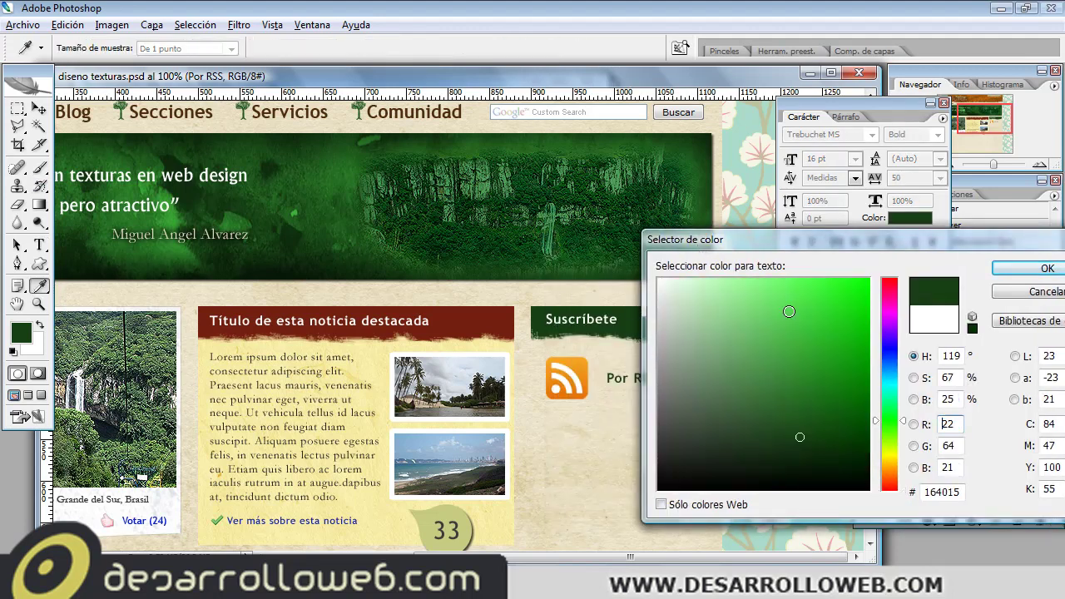
click(1047, 268)
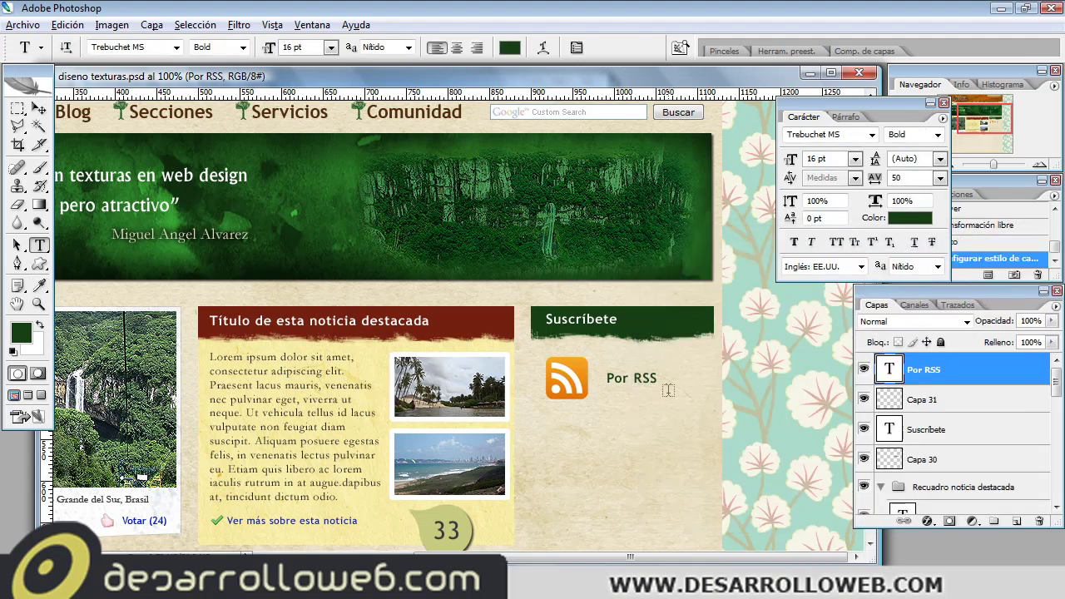
Set the Por RSS label to 18 pt and nudge it next to the icon.
click(331, 48)
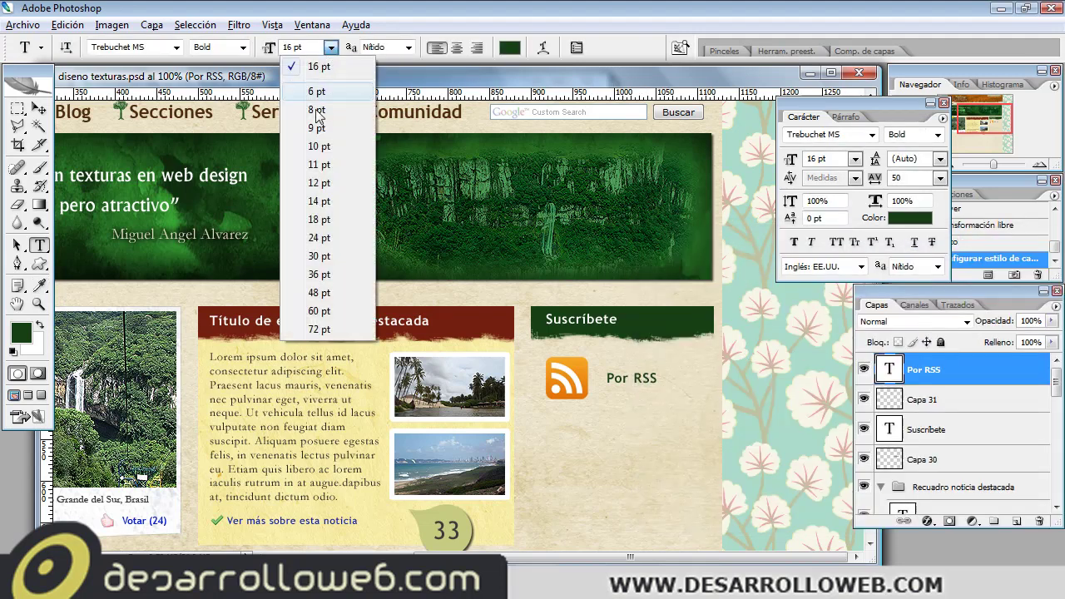
click(320, 220)
drag(643, 388, 636, 390)
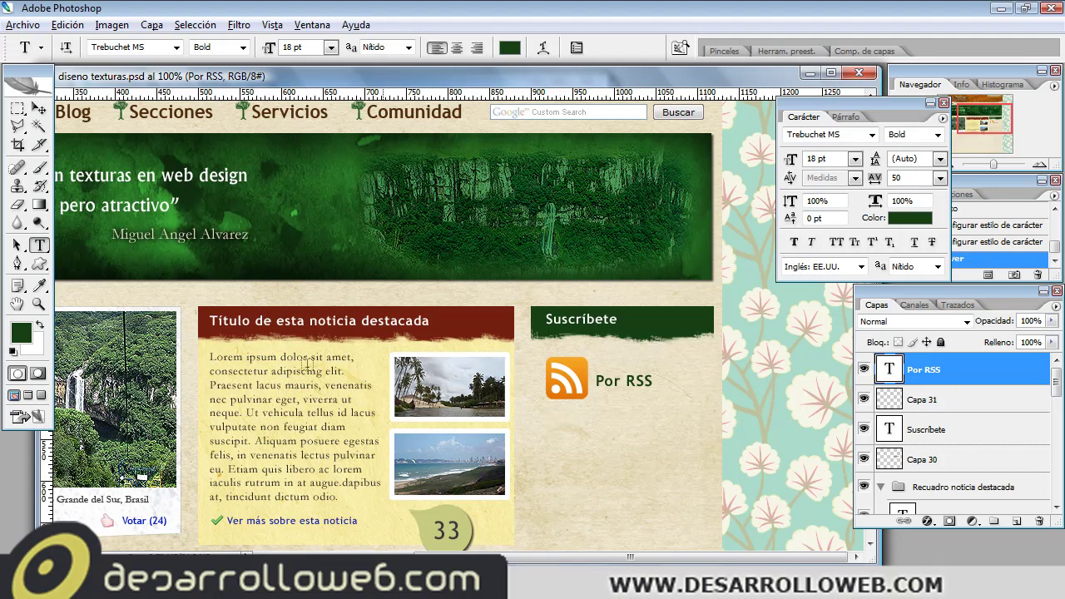
key(ctrl+Tab)
Close the stray DSC06363.JPG, DSC06221.JPG and tick.png images.
click(588, 79)
key(ctrl+Tab)
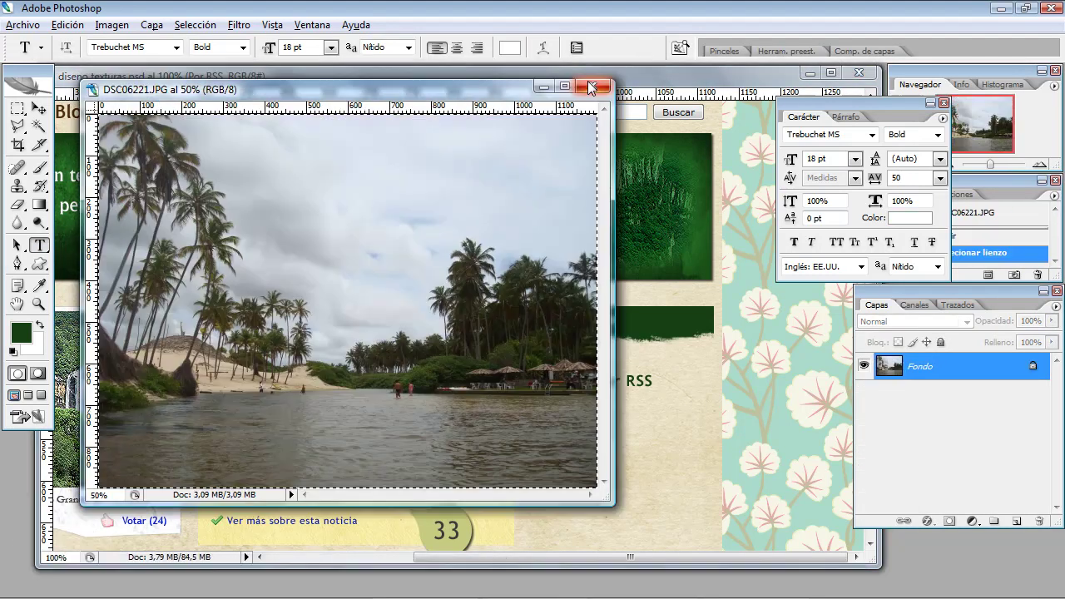
click(589, 87)
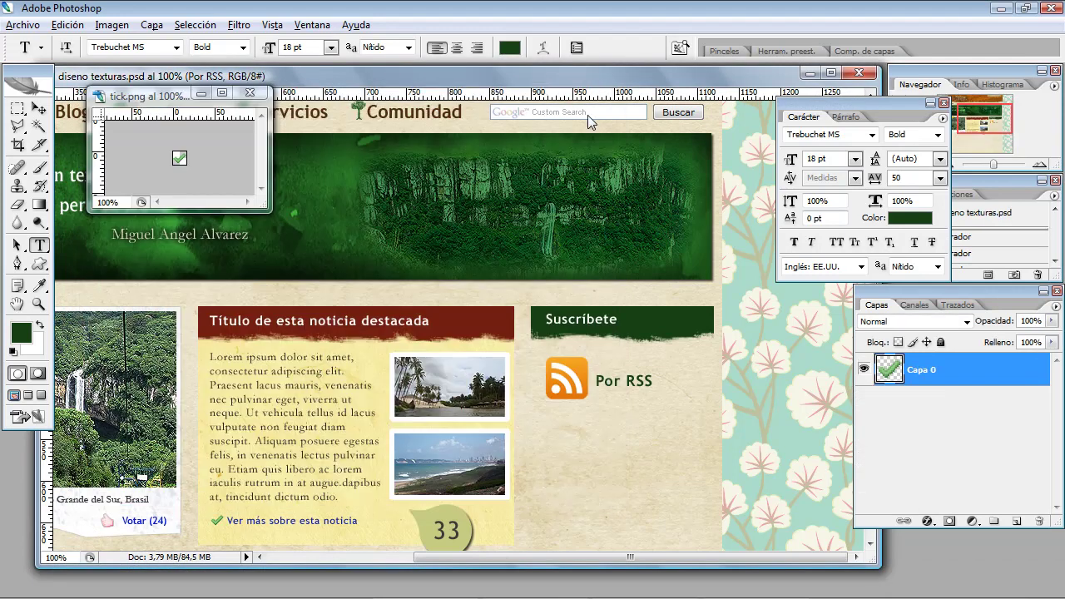
click(251, 92)
Copy the mail-ico envelope into the layout and place it below the RSS icon.
key(ctrl+Tab)
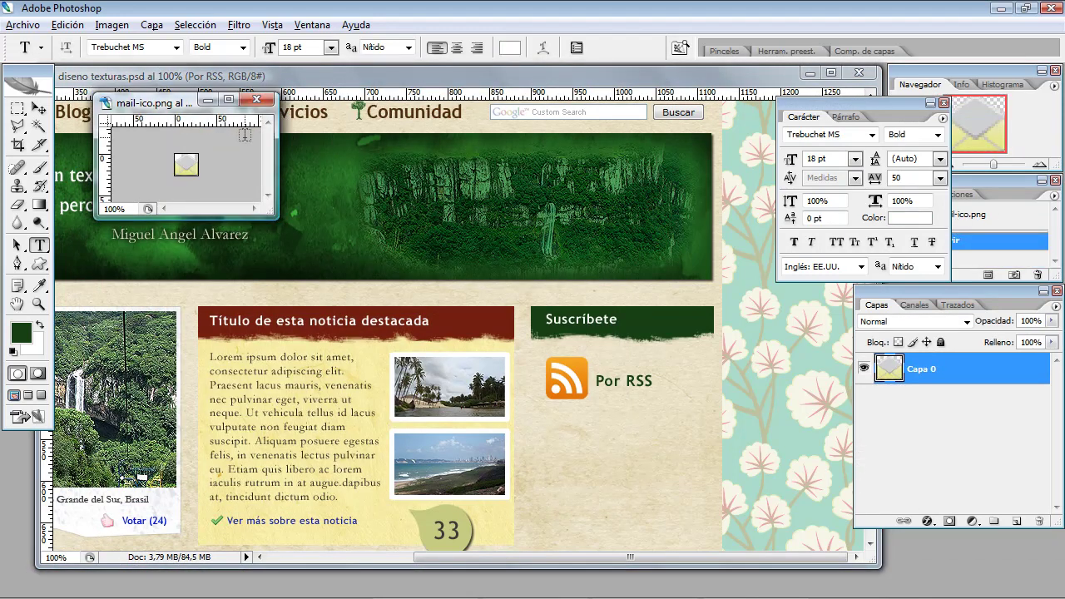
key(ctrl+a)
key(ctrl+c)
key(ctrl+w)
key(ctrl+v)
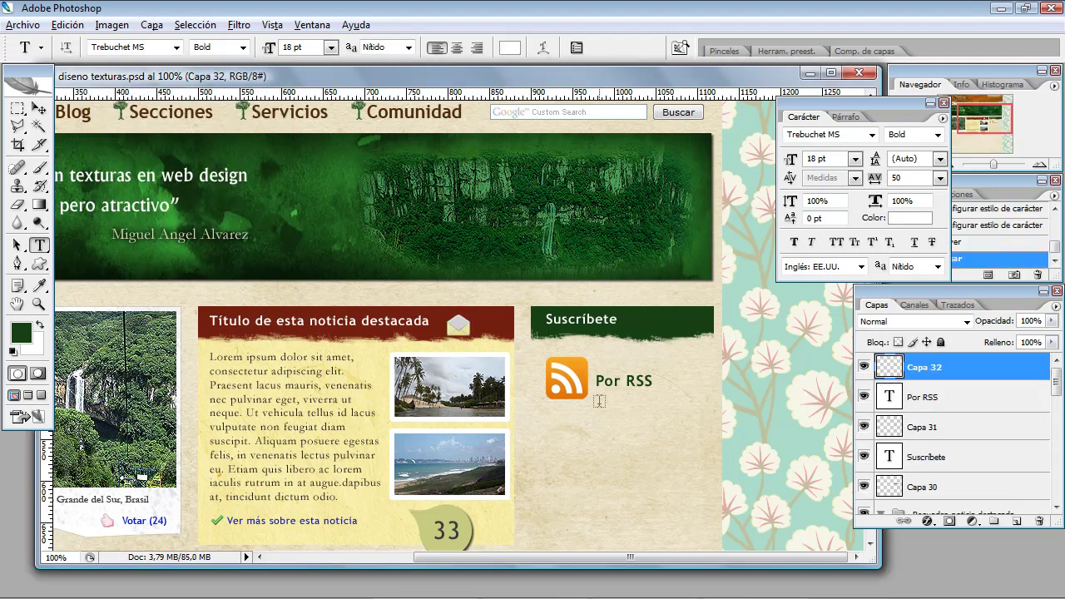
drag(470, 333, 576, 430)
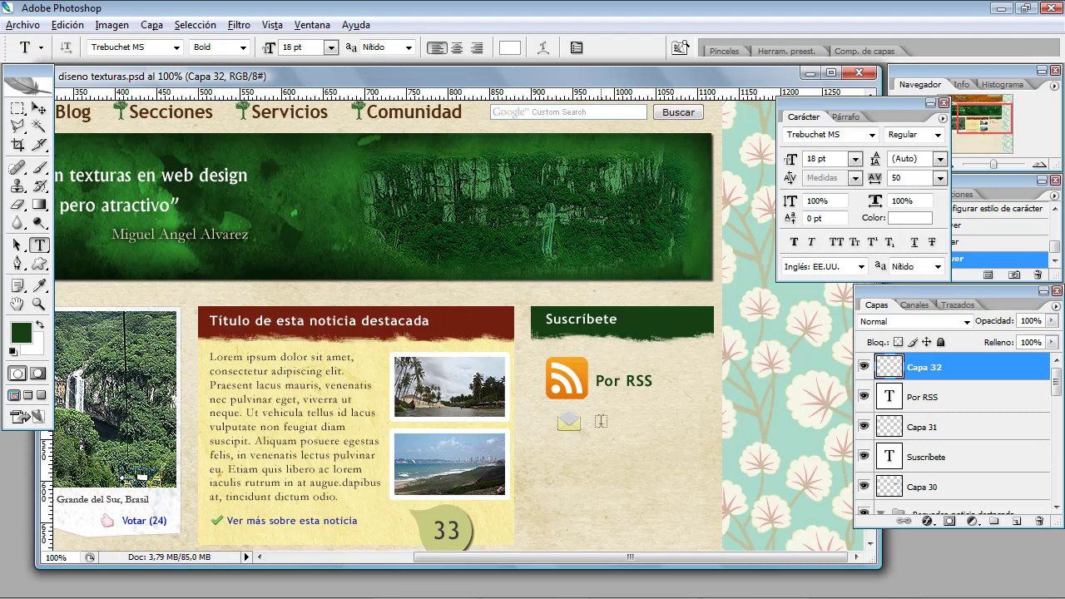
Add a dark green 'Por email' label beside the envelope, aligned under Por RSS.
click(599, 420)
text(Por email)
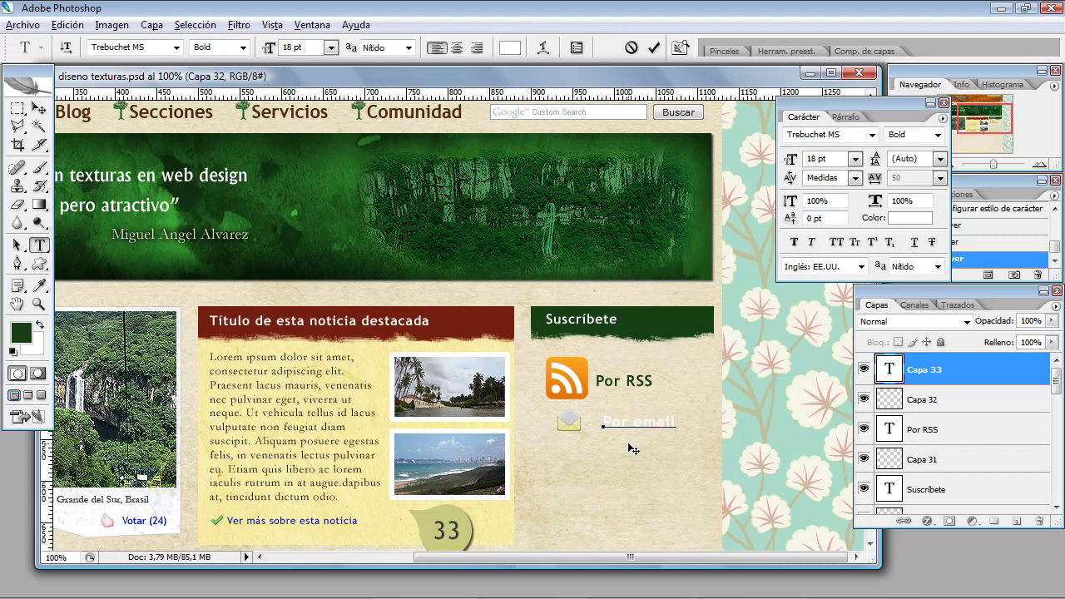
key(ctrl+Return)
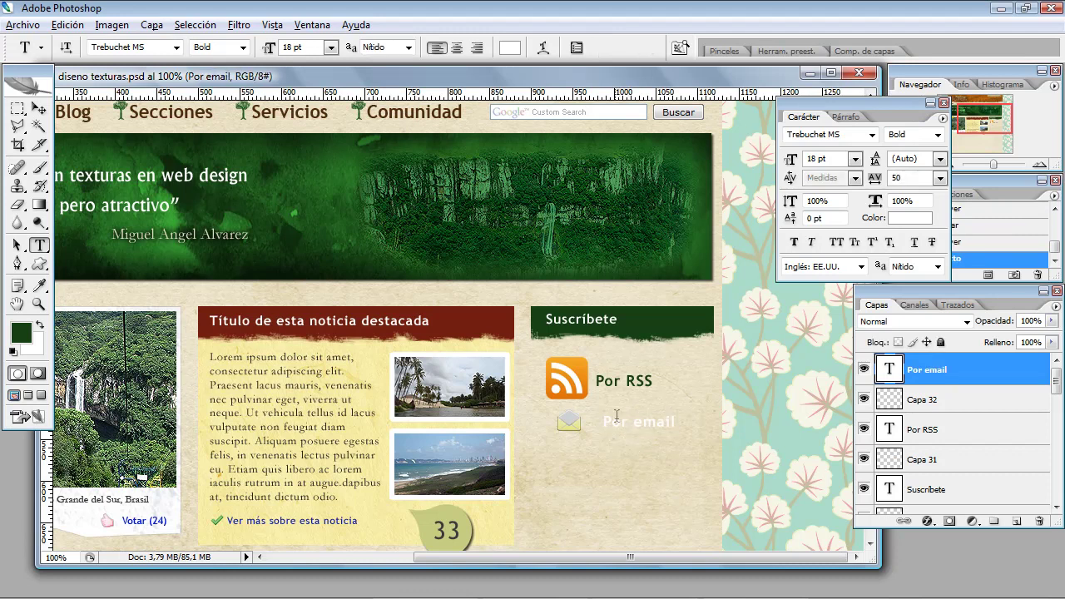
click(510, 47)
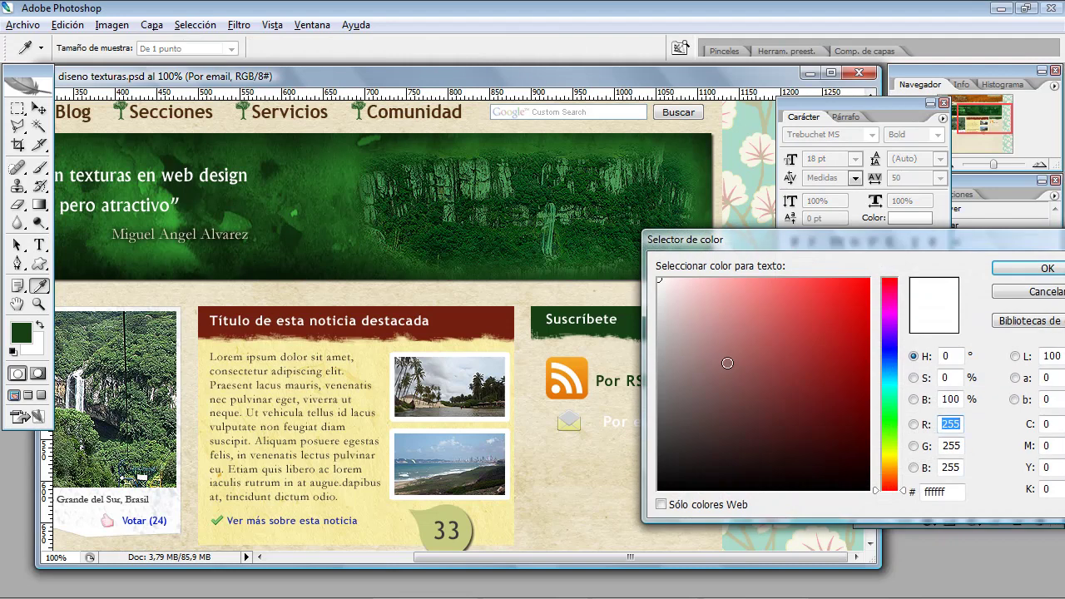
click(634, 321)
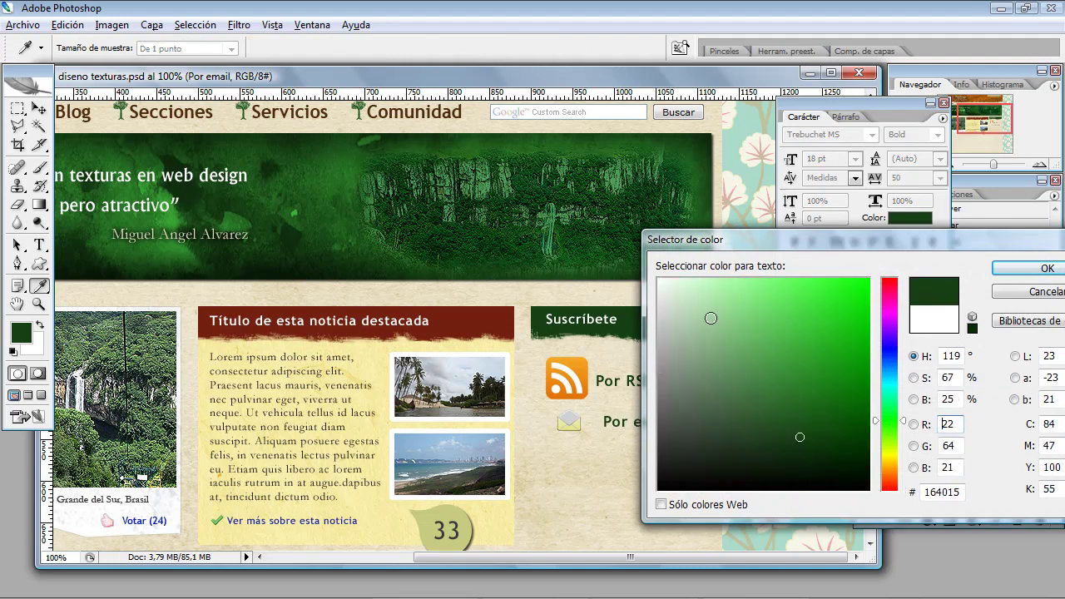
click(999, 270)
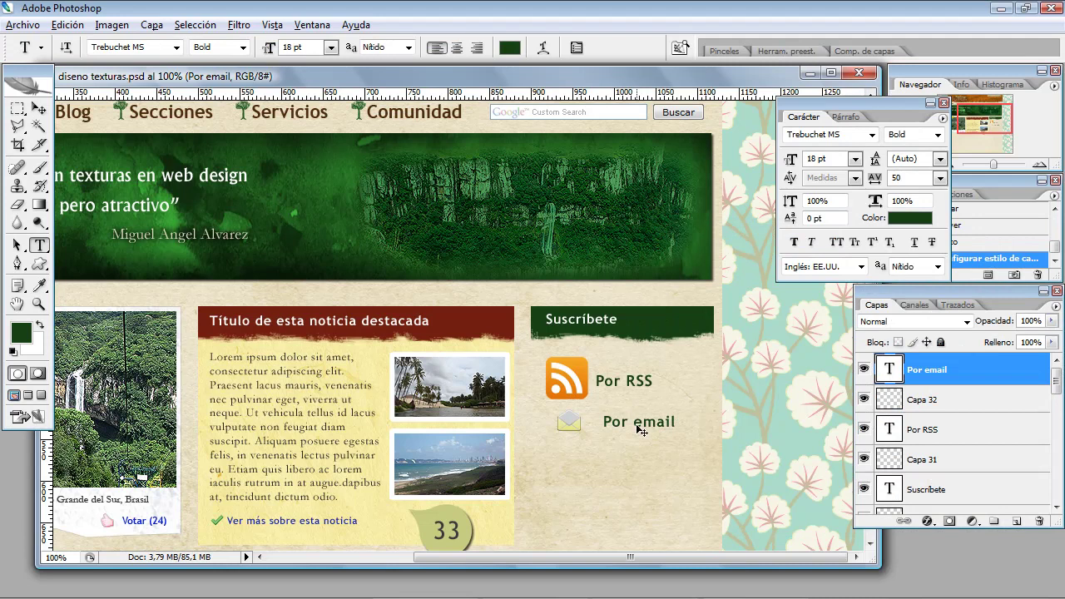
drag(639, 429, 631, 430)
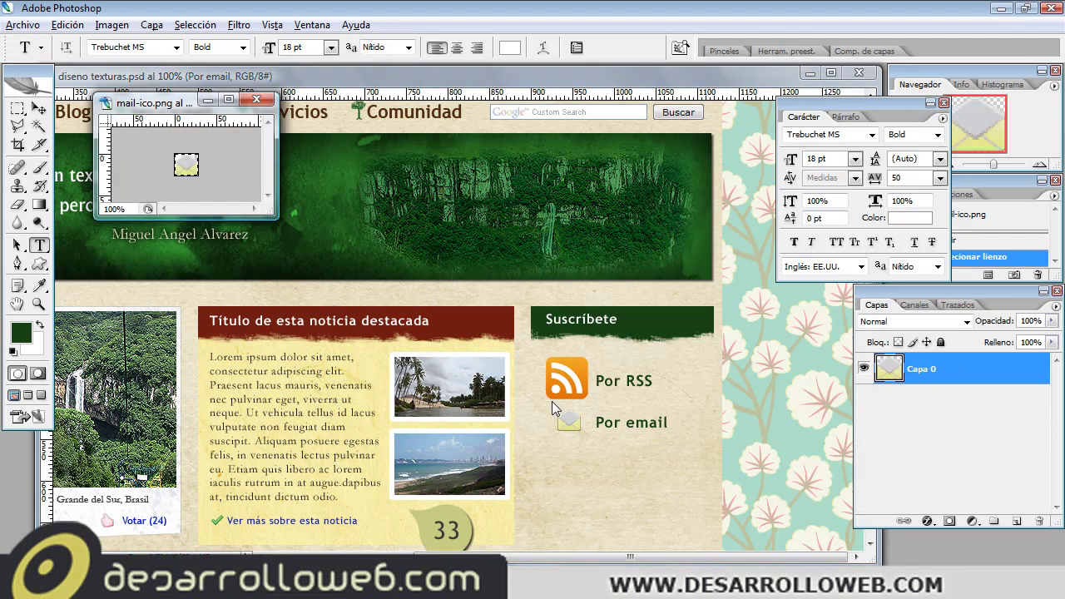
Copy the whole Facebook image into the web layout near the Por email row.
key(ctrl+a)
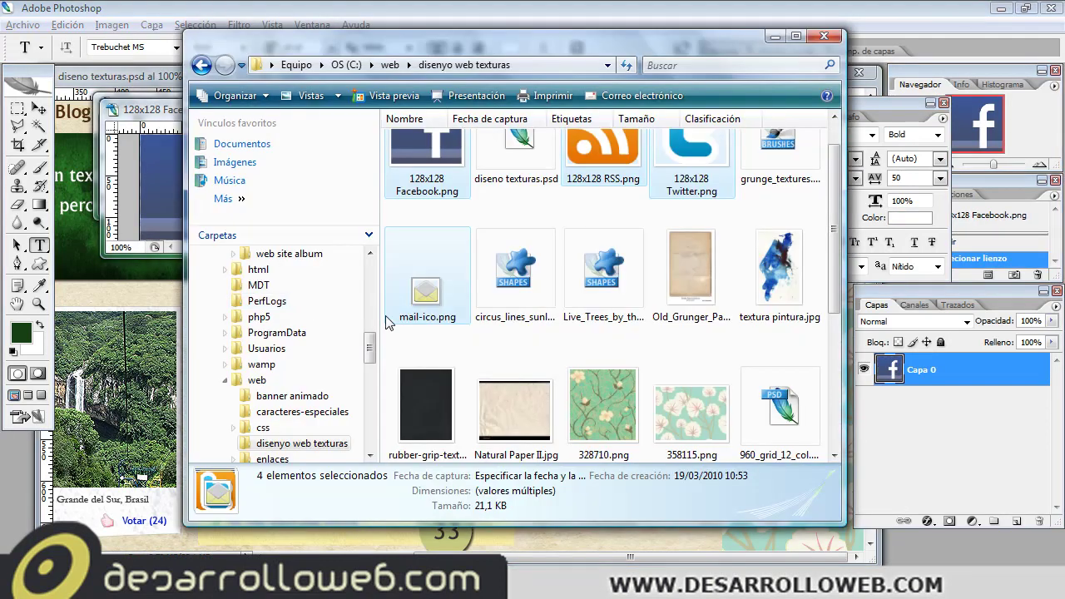
key(ctrl+c)
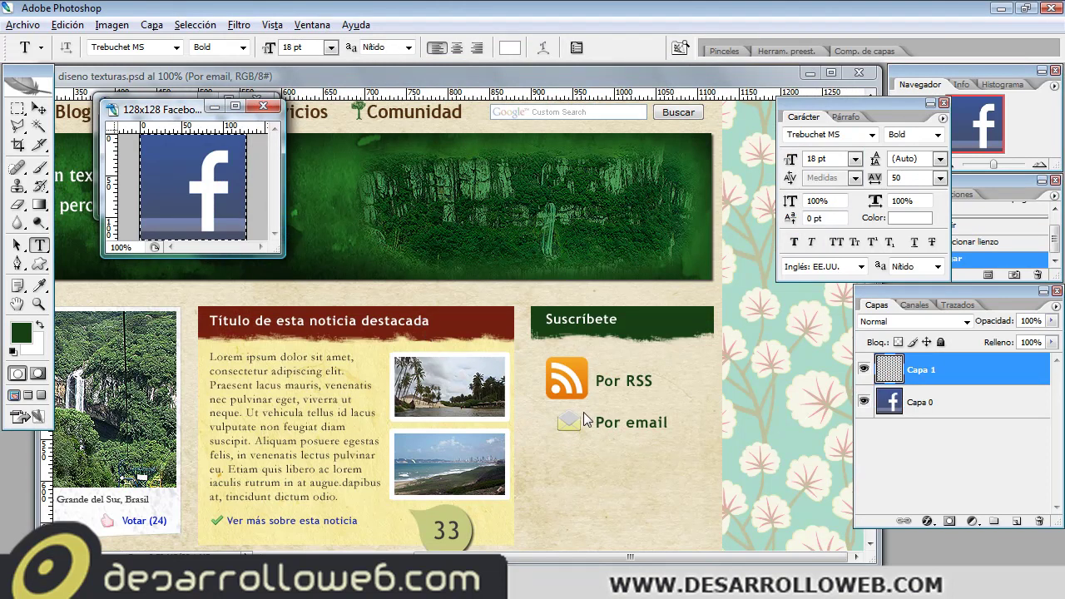
click(358, 75)
key(ctrl+v)
drag(449, 327, 567, 492)
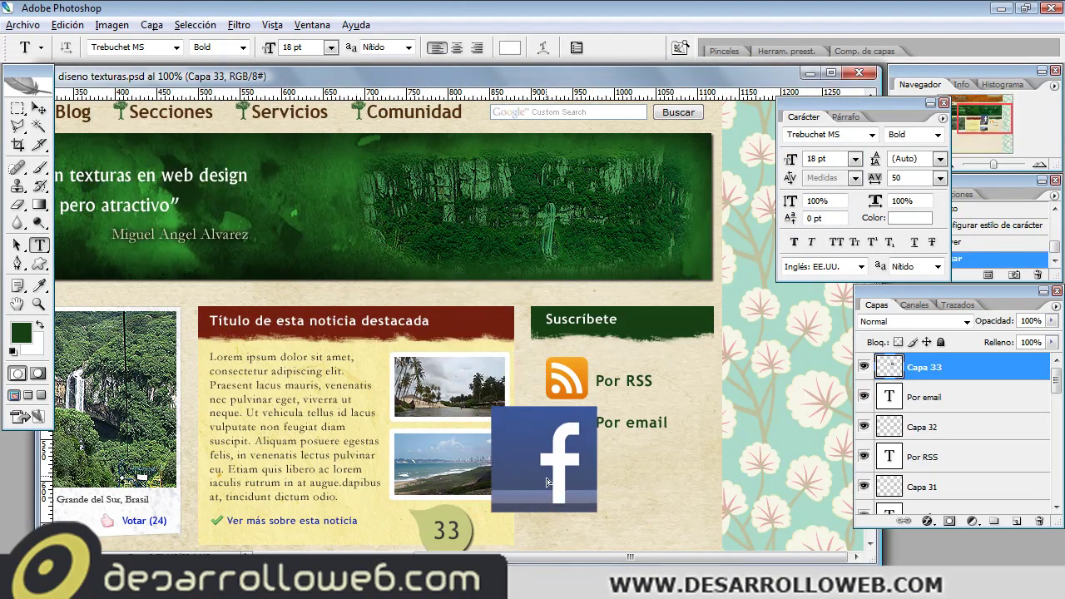
Scale the Facebook icon to 36.7% and position it below the envelope.
key(ctrl+t)
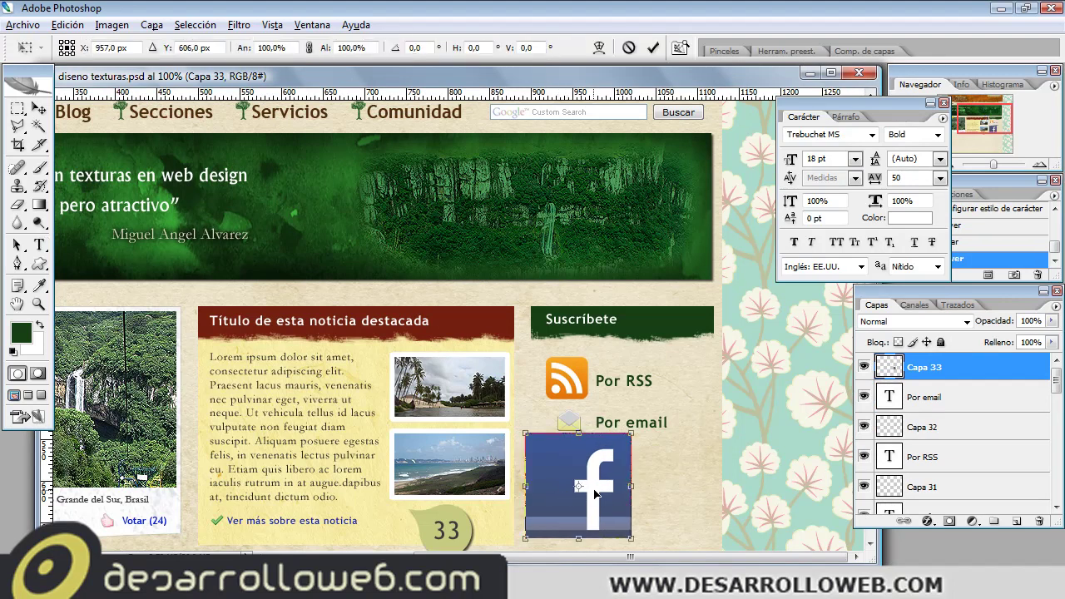
drag(630, 538, 542, 475)
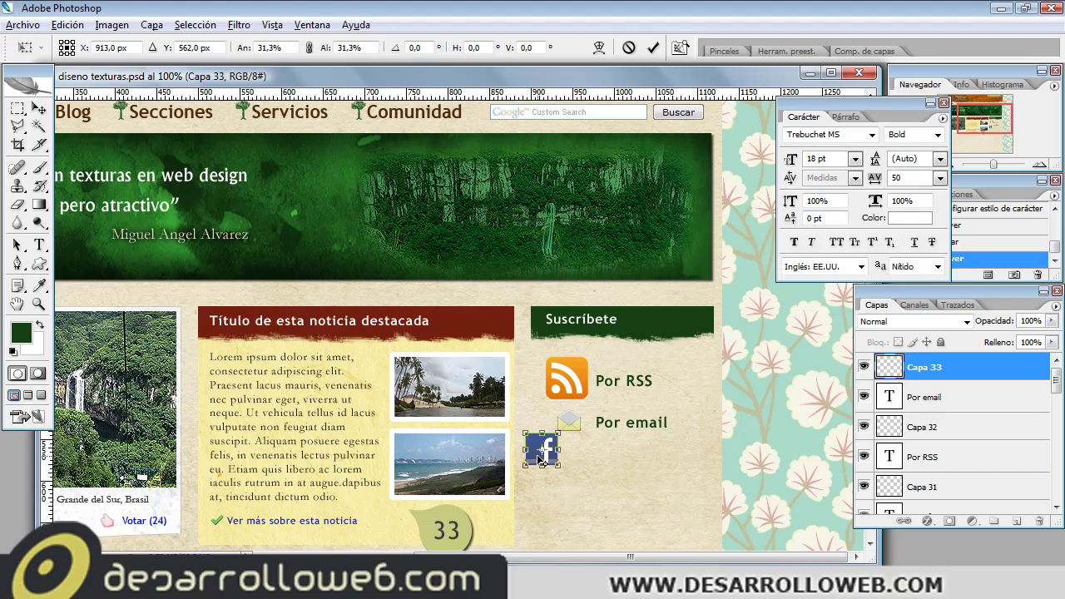
drag(537, 454, 539, 440)
mouse_move(554, 464)
mouse_down()
mouse_move(583, 390)
mouse_move(580, 476)
mouse_up()
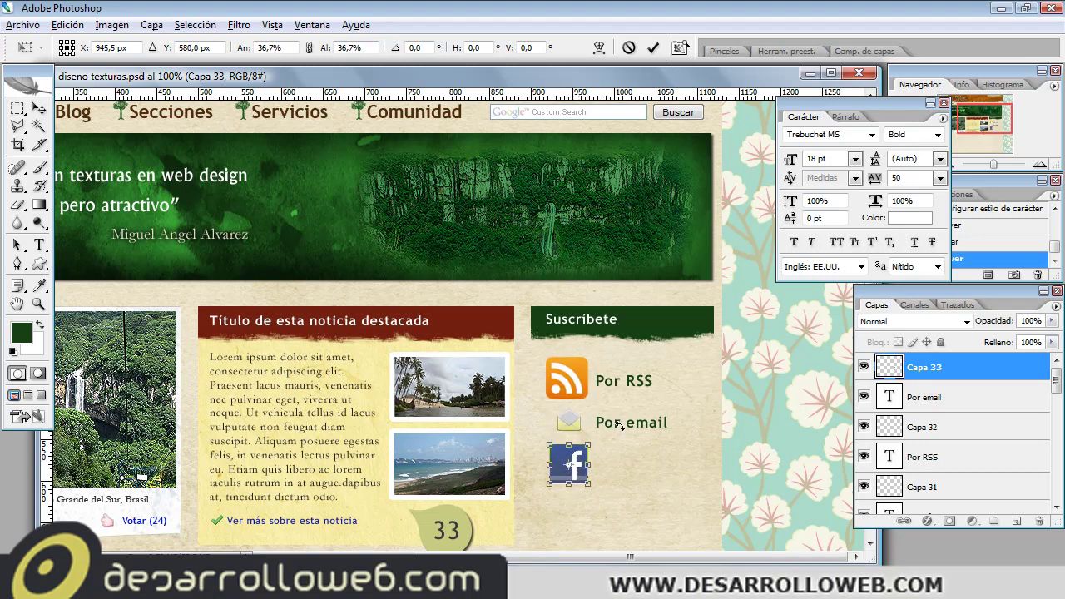
key(Return)
key(t)
drag(621, 403, 621, 193)
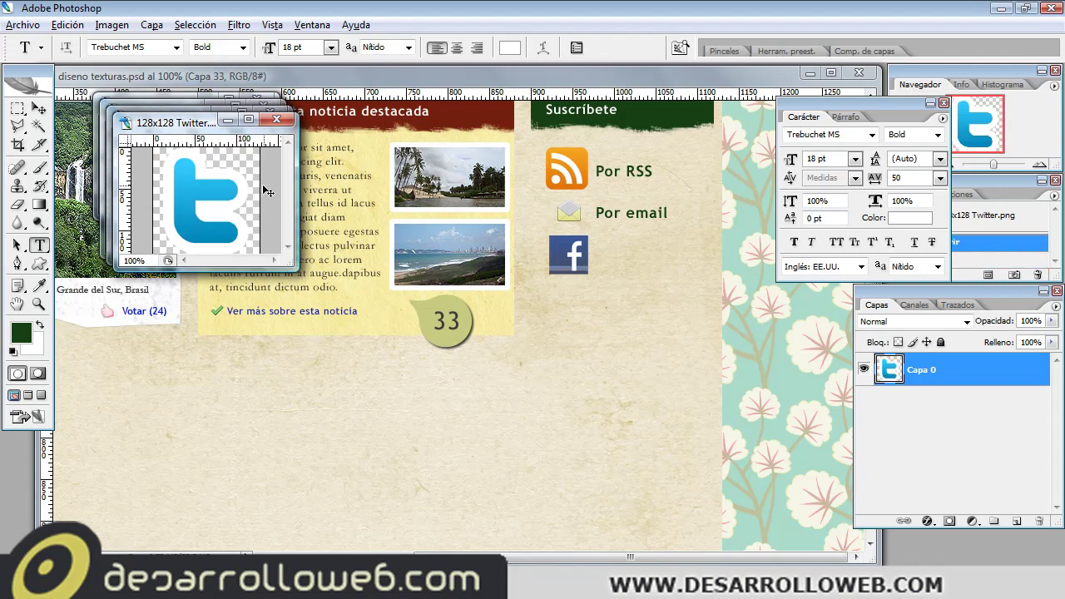
Paste the Twitter image, scale it to about 41.8%, and place it under the Facebook icon.
key(ctrl+a)
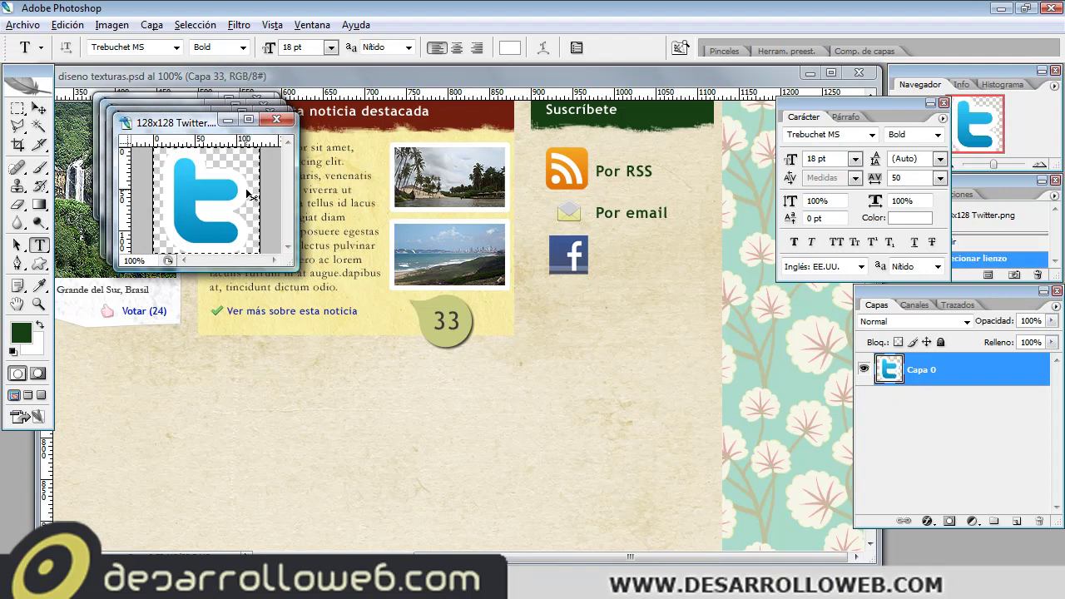
click(536, 78)
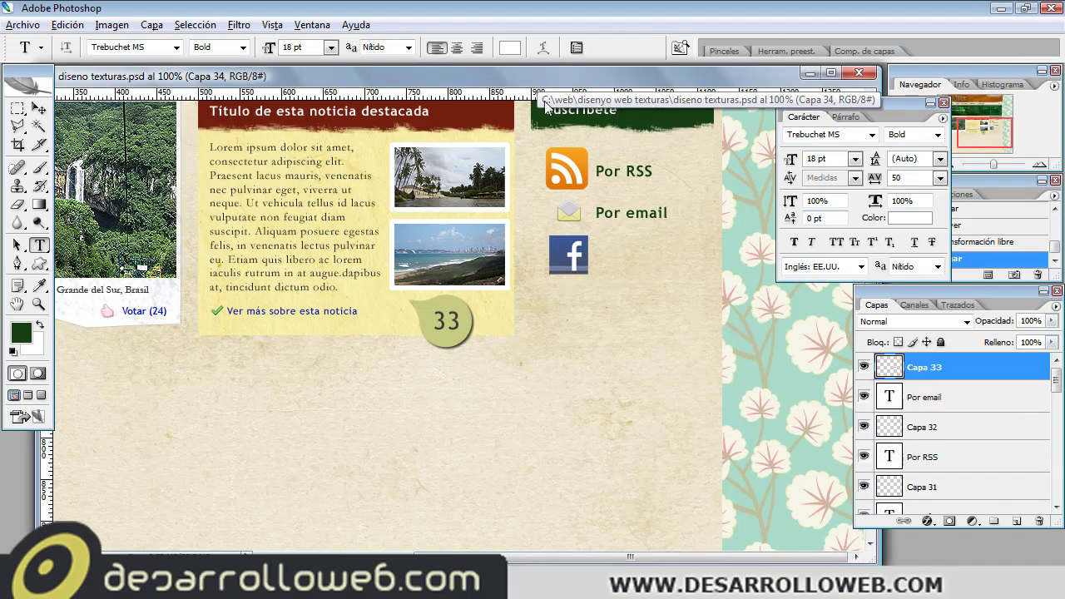
key(ctrl+v)
key(ctrl+t)
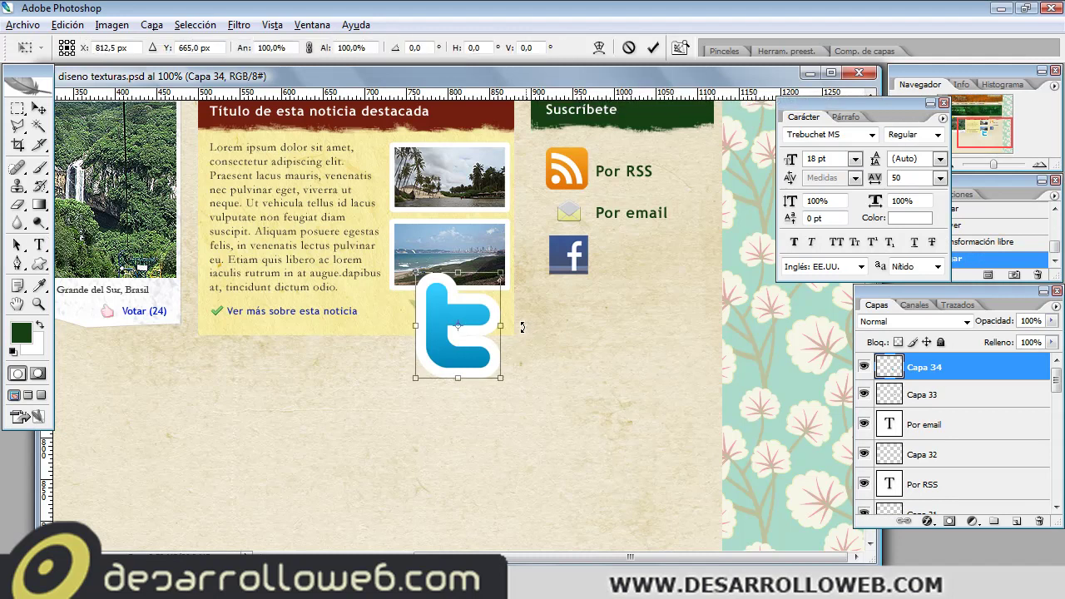
mouse_move(497, 380)
mouse_down()
mouse_move(441, 316)
mouse_move(569, 183)
mouse_up()
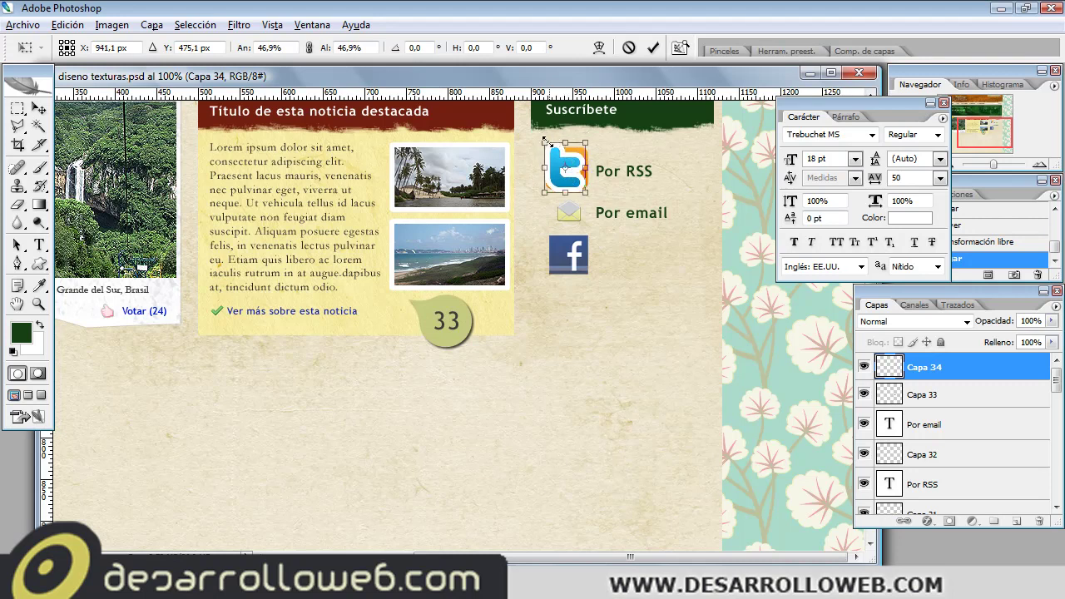
drag(545, 143, 548, 147)
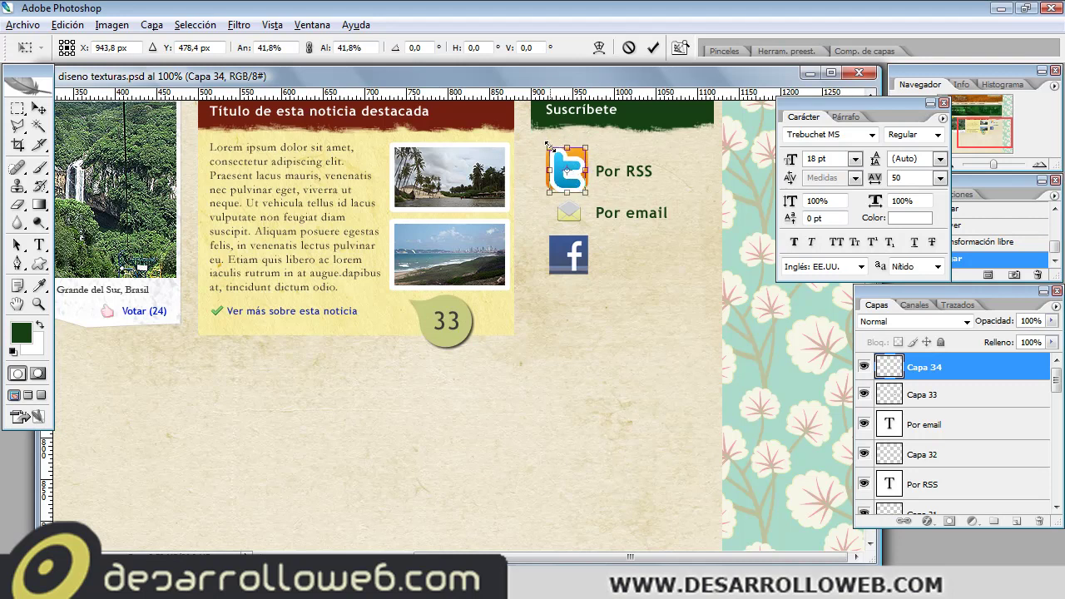
key(Return)
key(t)
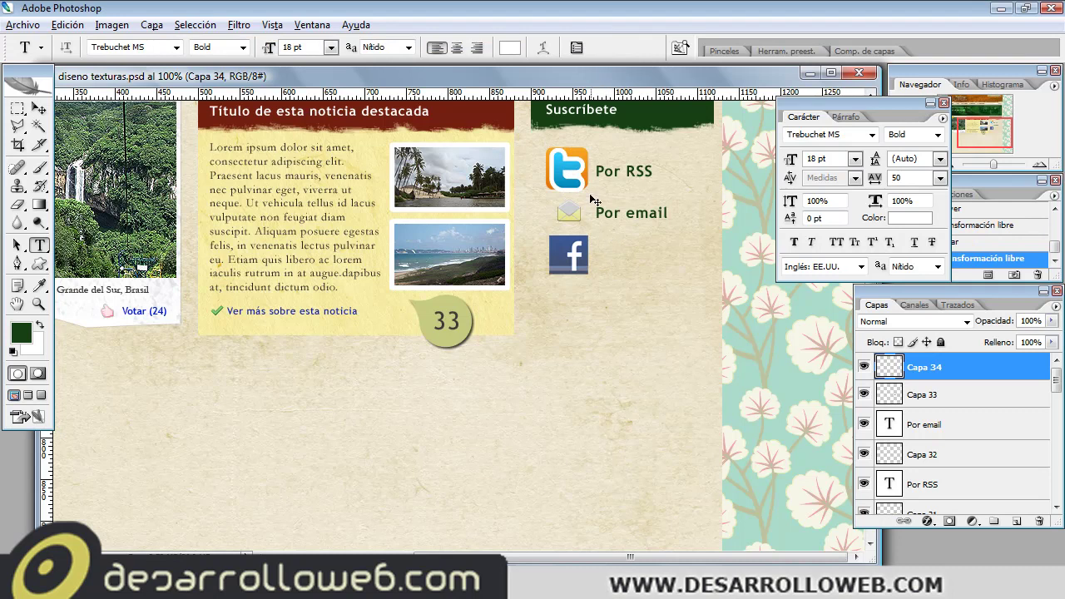
drag(569, 218, 571, 329)
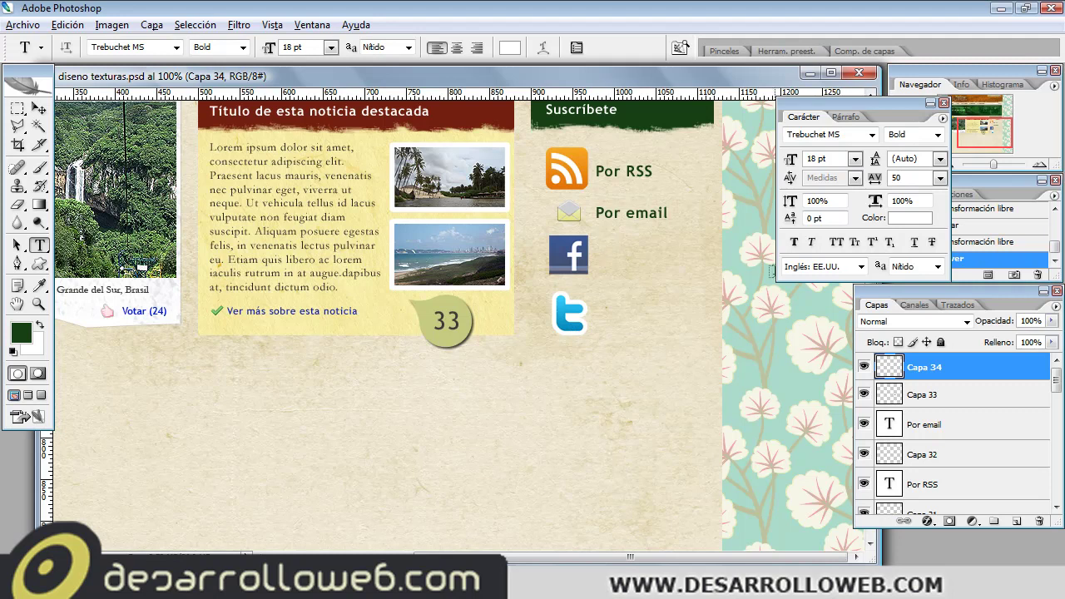
Duplicate the Por email label beside the Facebook icon and change it to 'Por Facebook'.
drag(946, 421, 1016, 521)
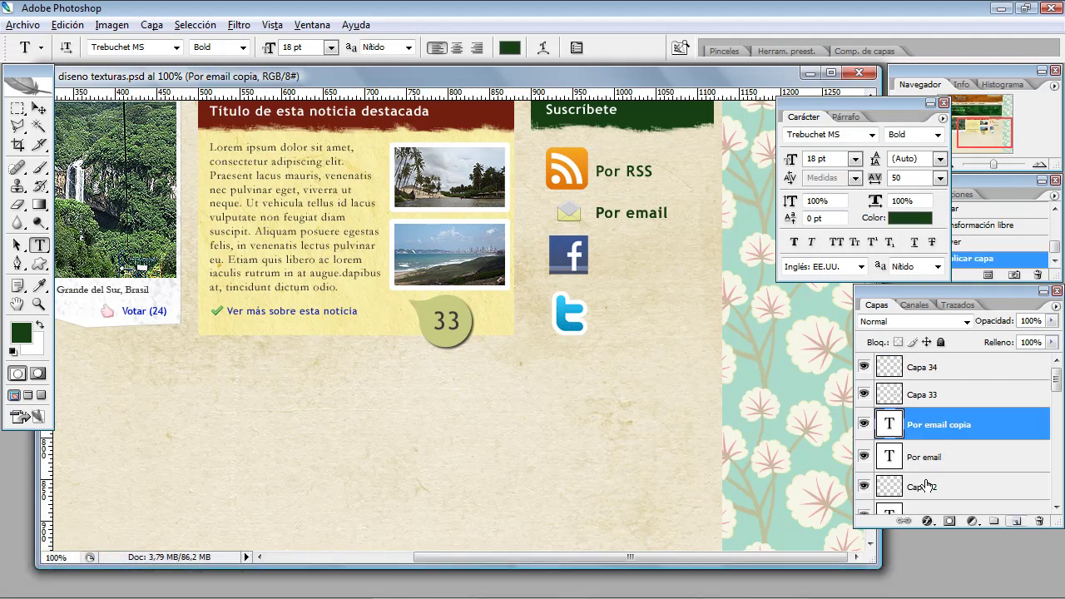
mouse_move(637, 228)
mouse_down()
mouse_move(639, 276)
mouse_move(688, 260)
mouse_up()
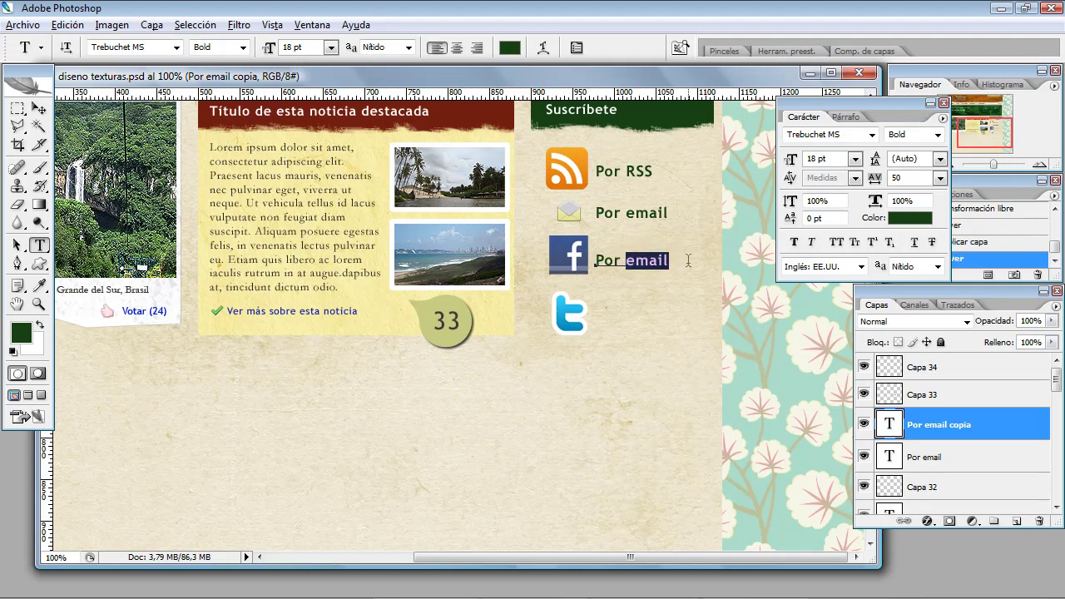
text(Facebook)
key(ctrl+Return)
Duplicate the label beside the Twitter icon and change it to 'Por Twitter'.
drag(947, 422, 1016, 521)
drag(634, 283, 637, 340)
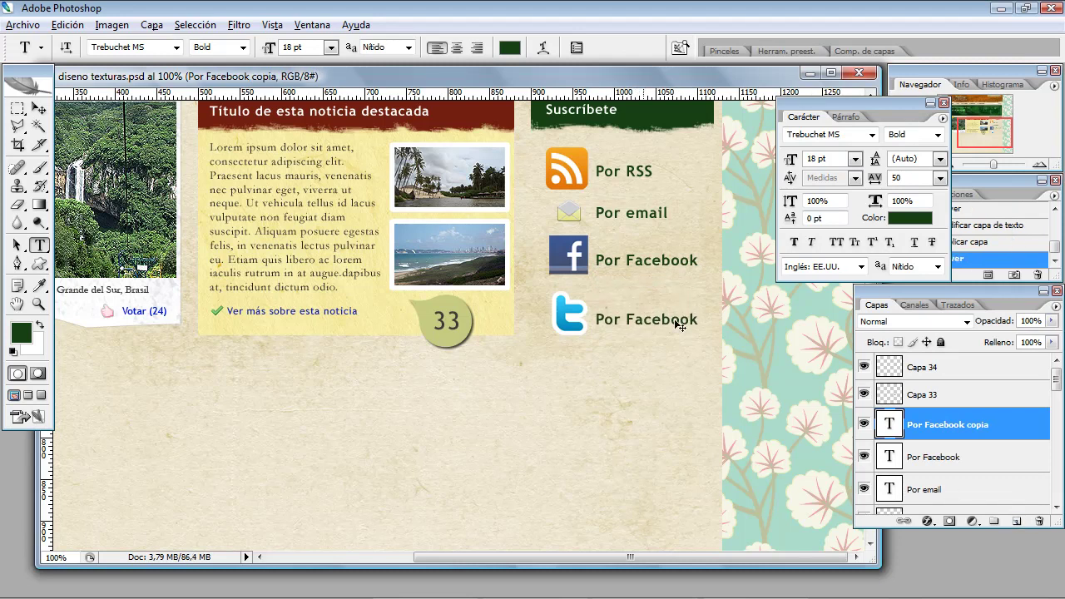
drag(699, 318, 634, 326)
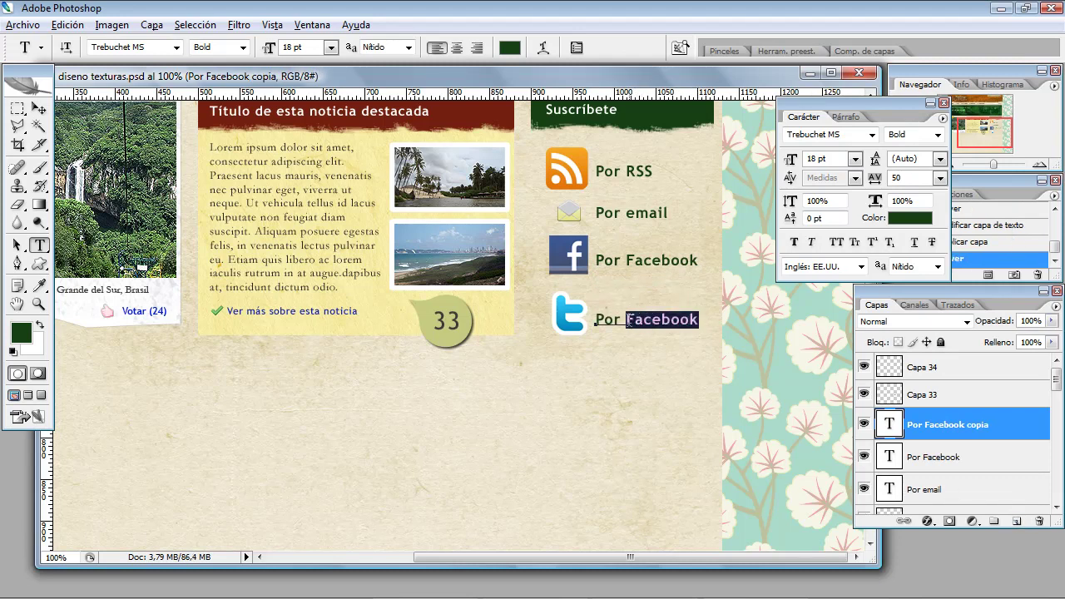
text(Twitter)
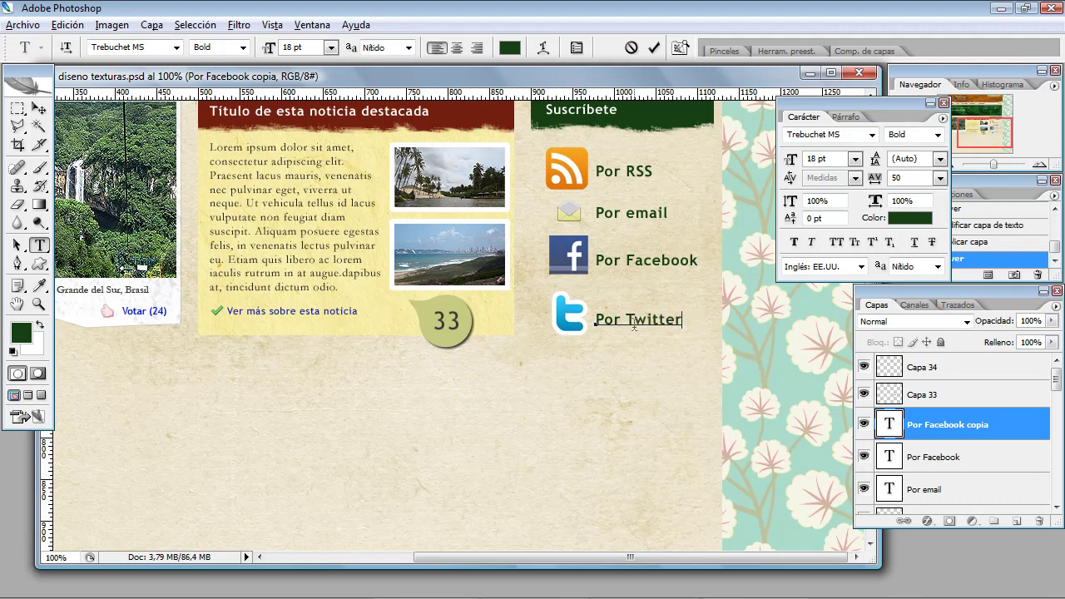
key(ctrl+Return)
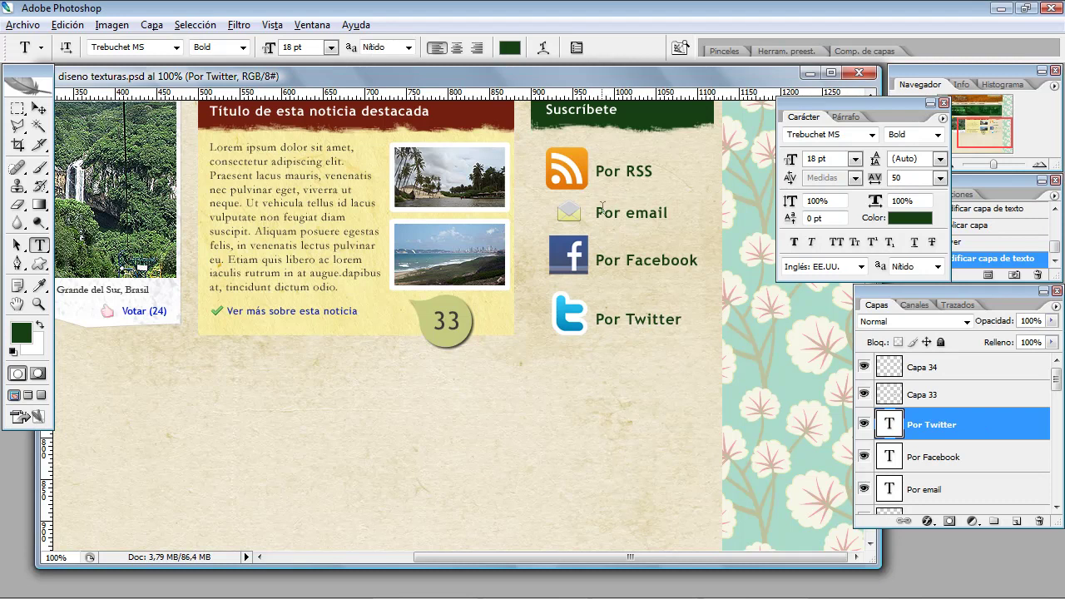
key(ctrl+o)
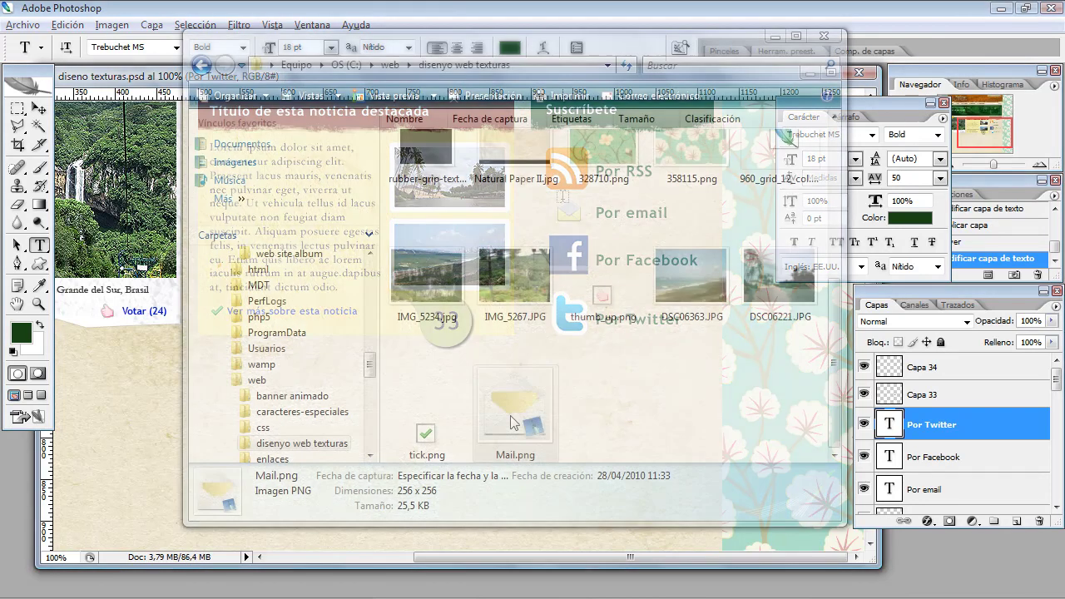
Open Mail.png and paste the whole envelope image into the web layout.
drag(515, 407, 129, 425)
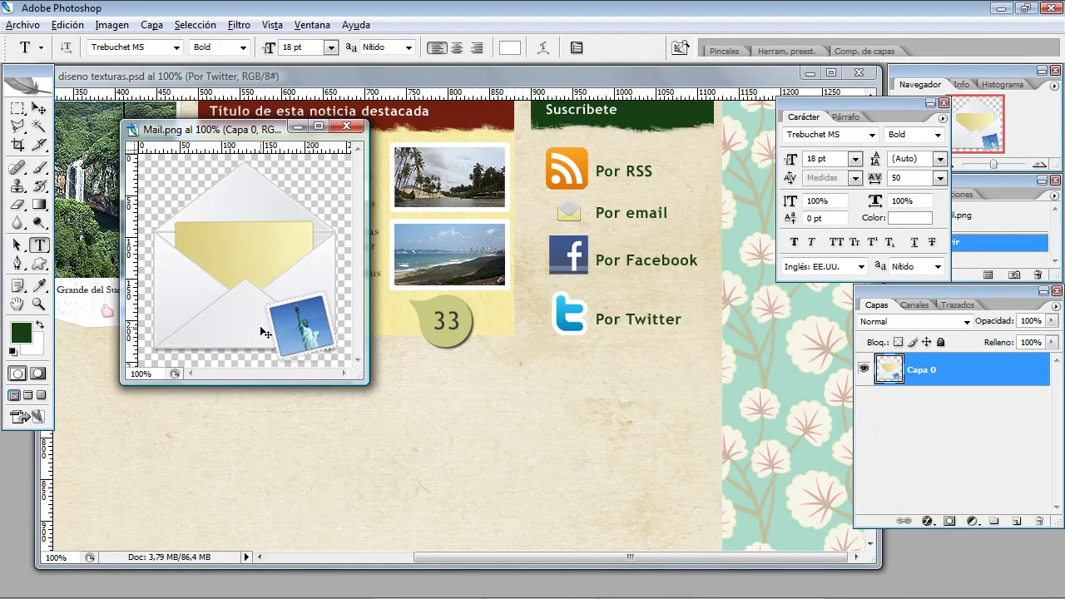
key(ctrl+a)
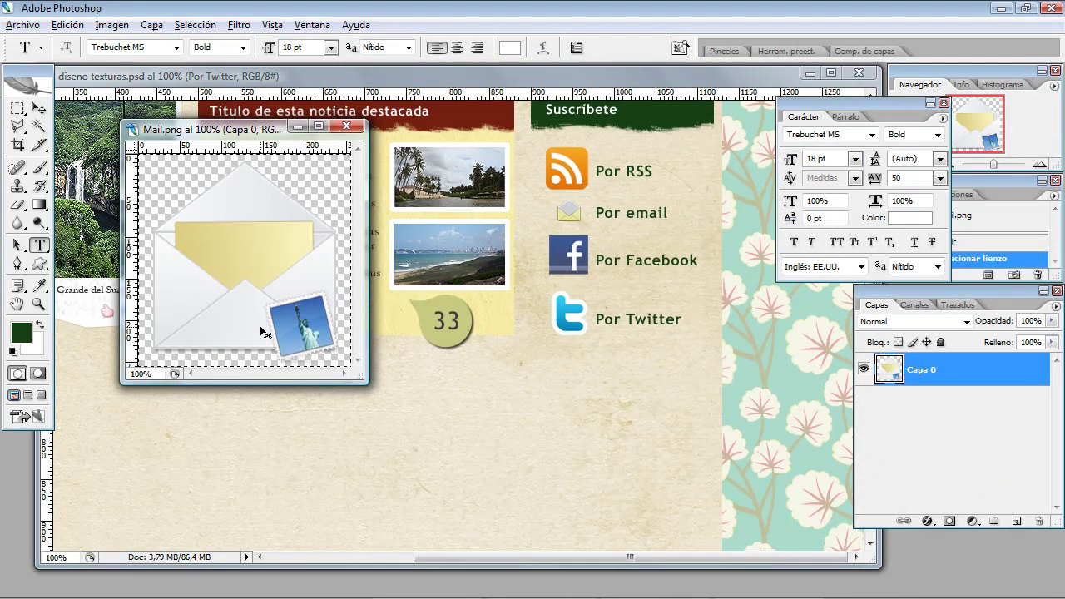
click(583, 89)
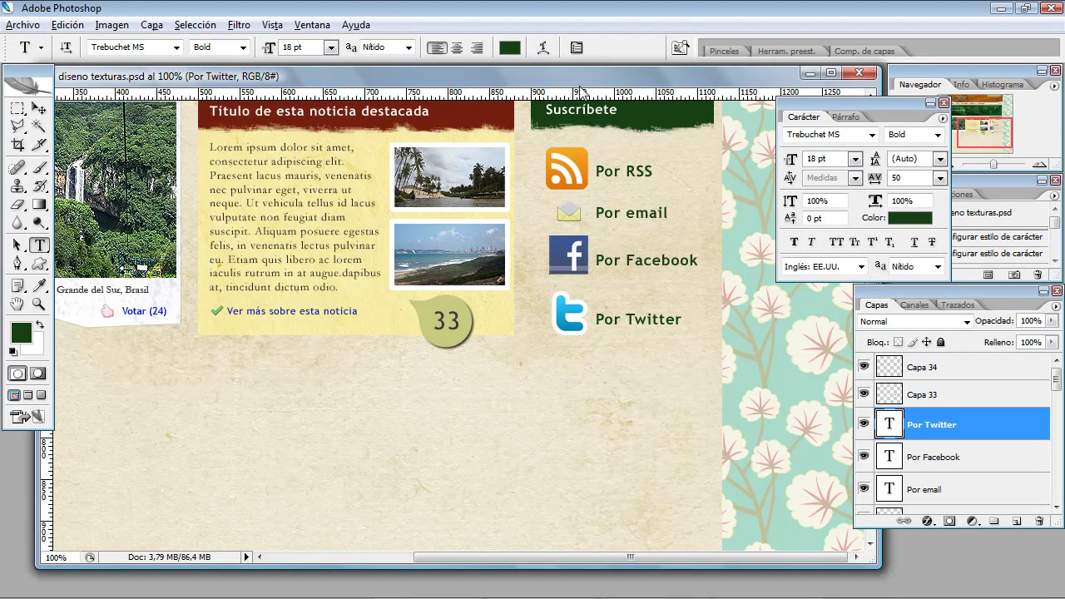
key(ctrl+v)
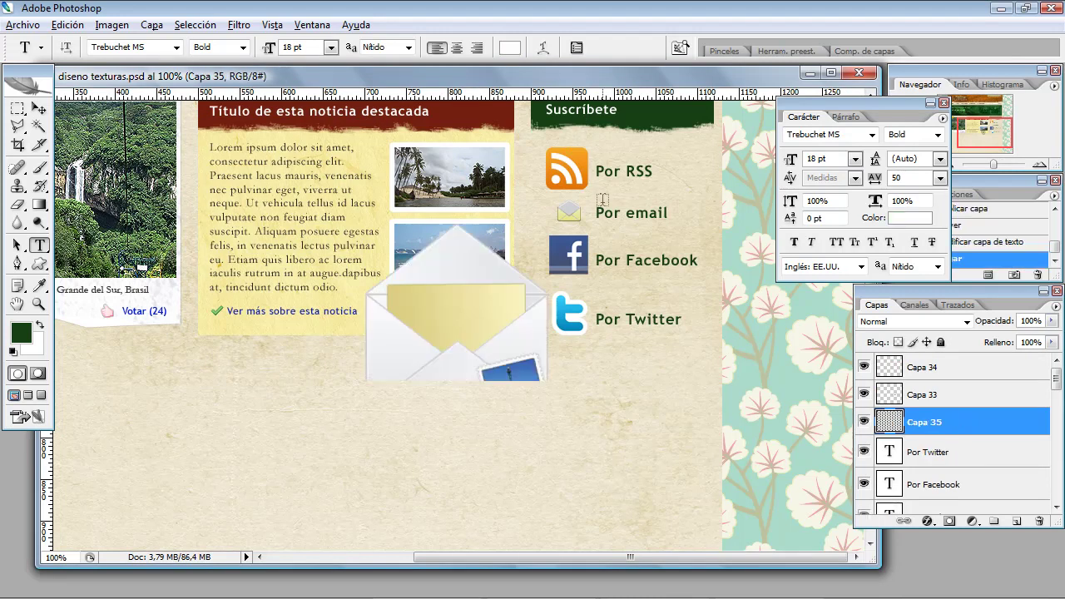
Scale the Mail.png envelope to about 22.5% and place it over the RSS icon.
key(ctrl+t)
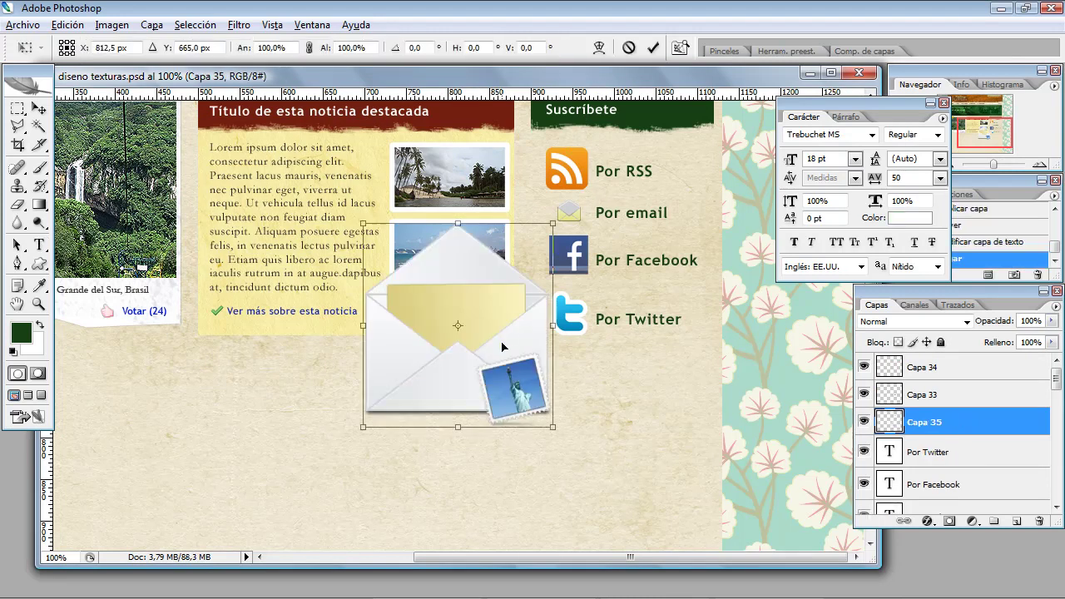
mouse_move(360, 426)
mouse_down()
mouse_move(485, 295)
mouse_move(549, 319)
mouse_move(555, 308)
mouse_up()
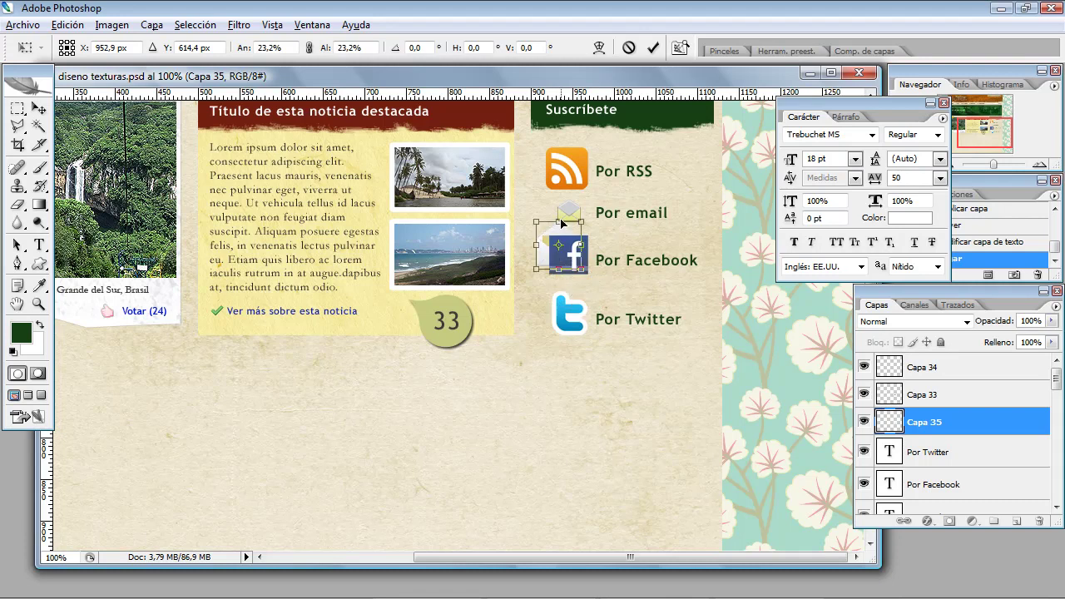
drag(580, 301, 570, 183)
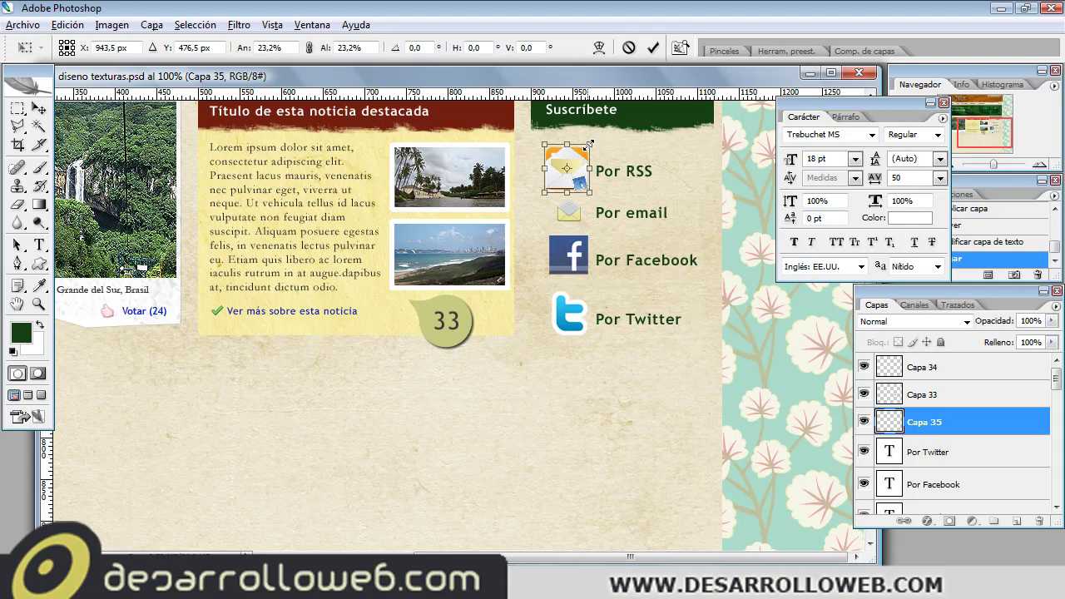
drag(589, 143, 587, 145)
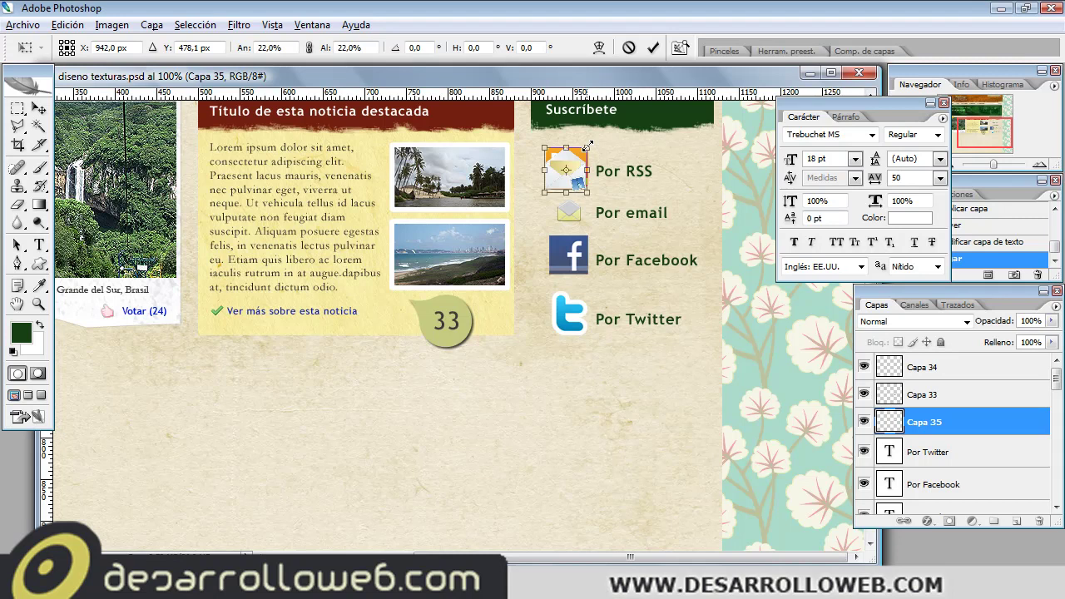
key(ctrl+plus)
key(ctrl+plus)
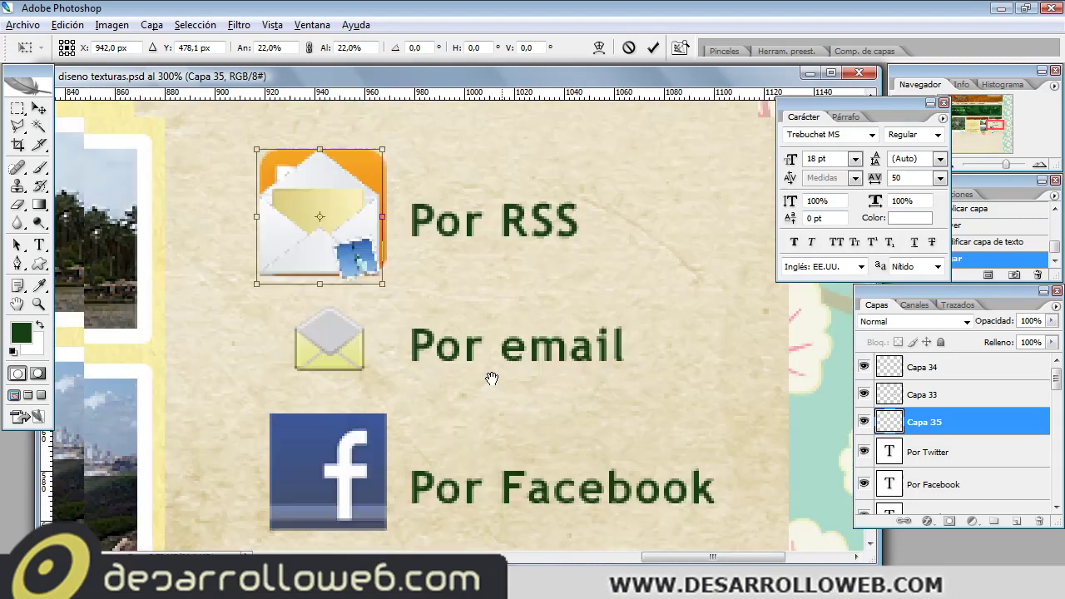
drag(613, 180, 427, 200)
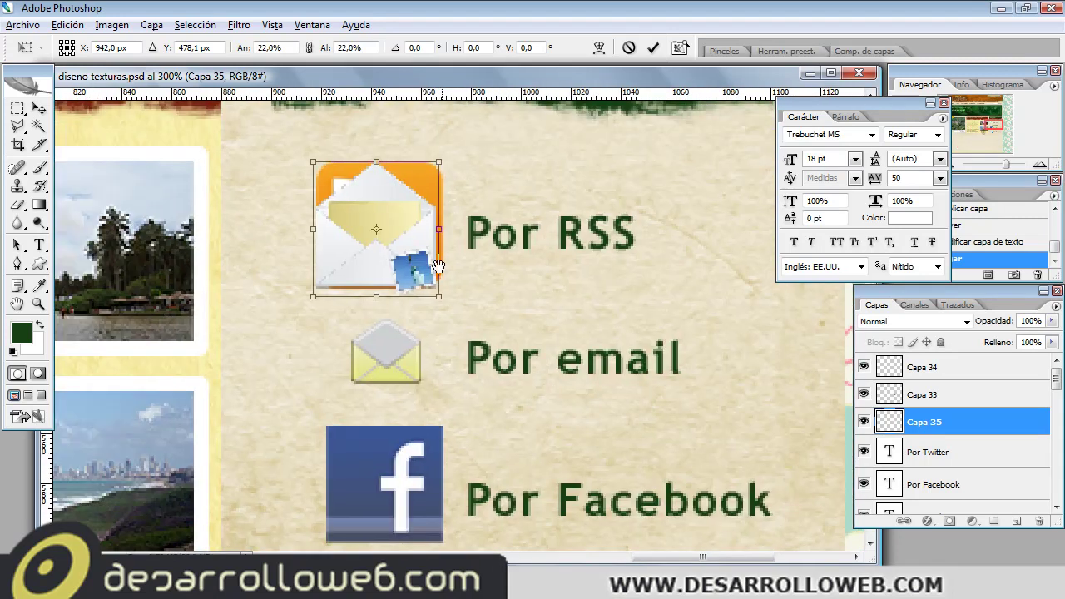
drag(441, 160, 444, 158)
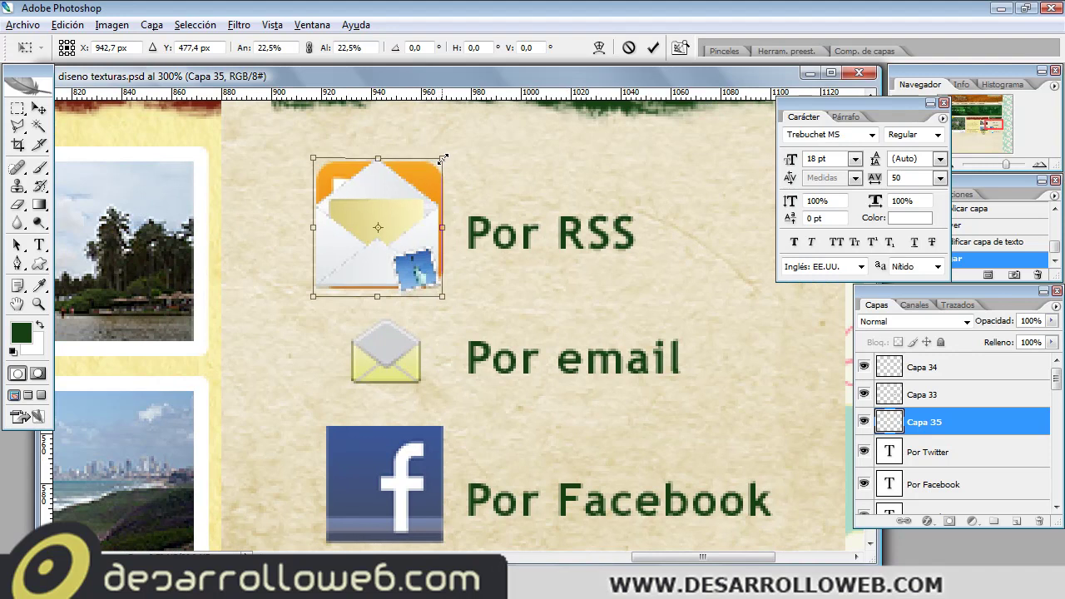
key(Return)
Move the new envelope icon down to the Por email row.
key(t)
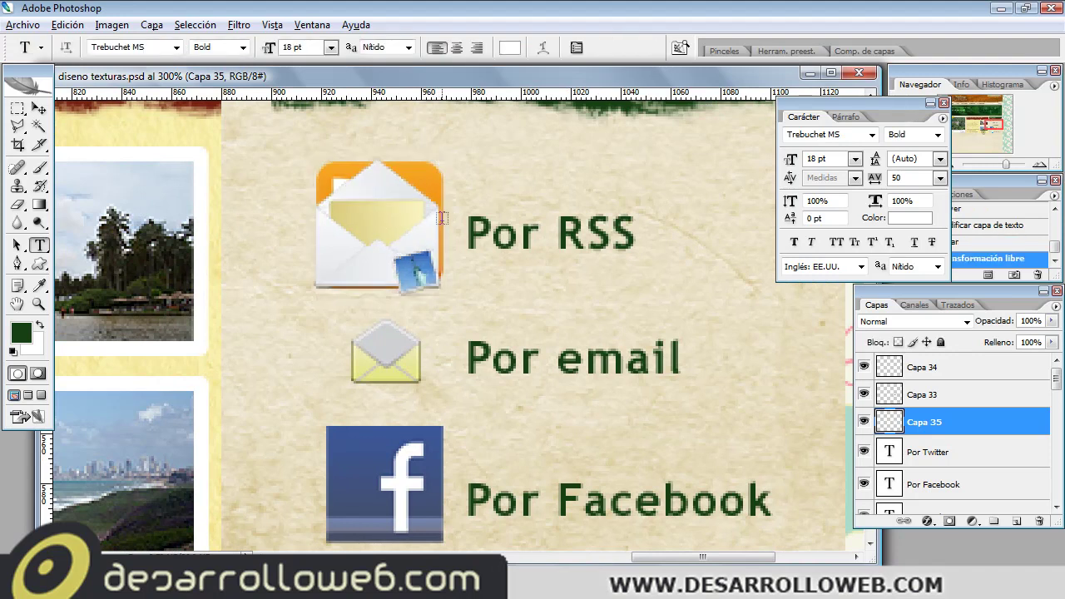
drag(420, 274, 424, 383)
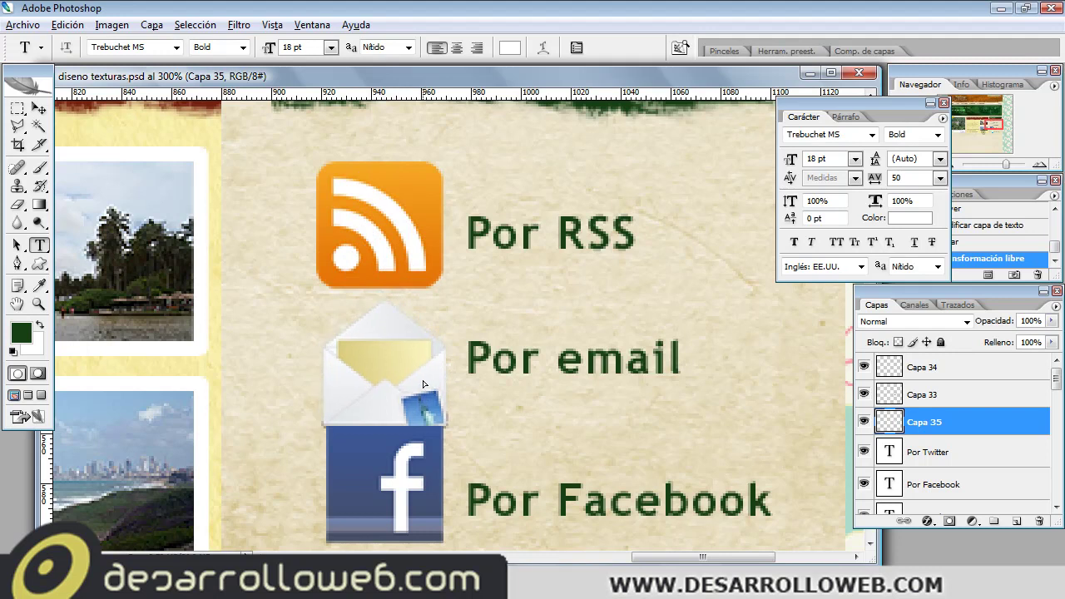
drag(482, 452, 483, 243)
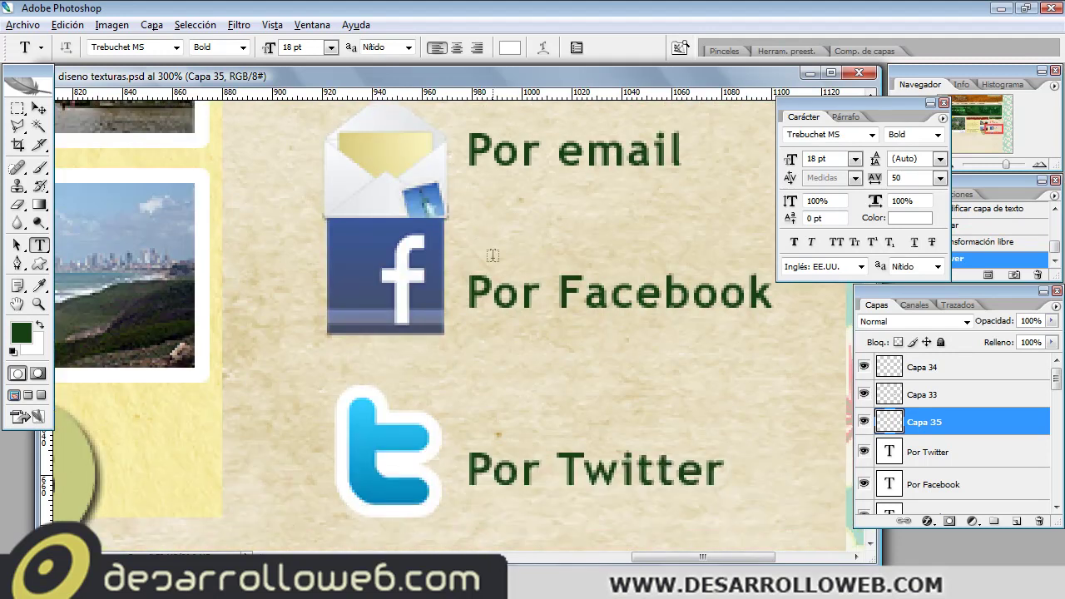
scroll(922, 449, down, 1)
Select the Facebook and Twitter icon and label layers and shift both rows down.
click(932, 458)
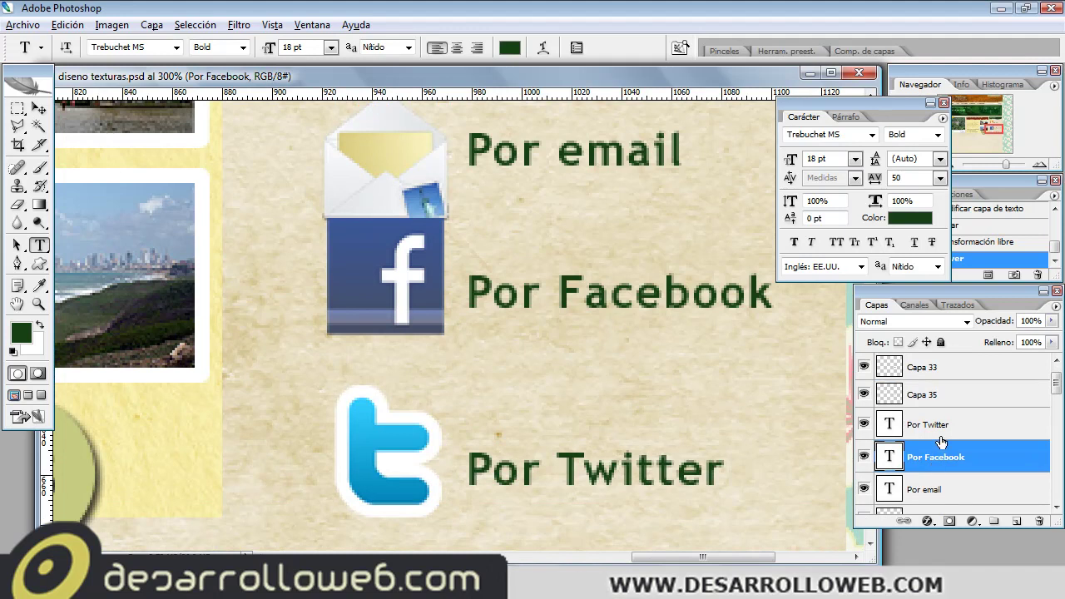
shift+click(932, 424)
click(864, 394)
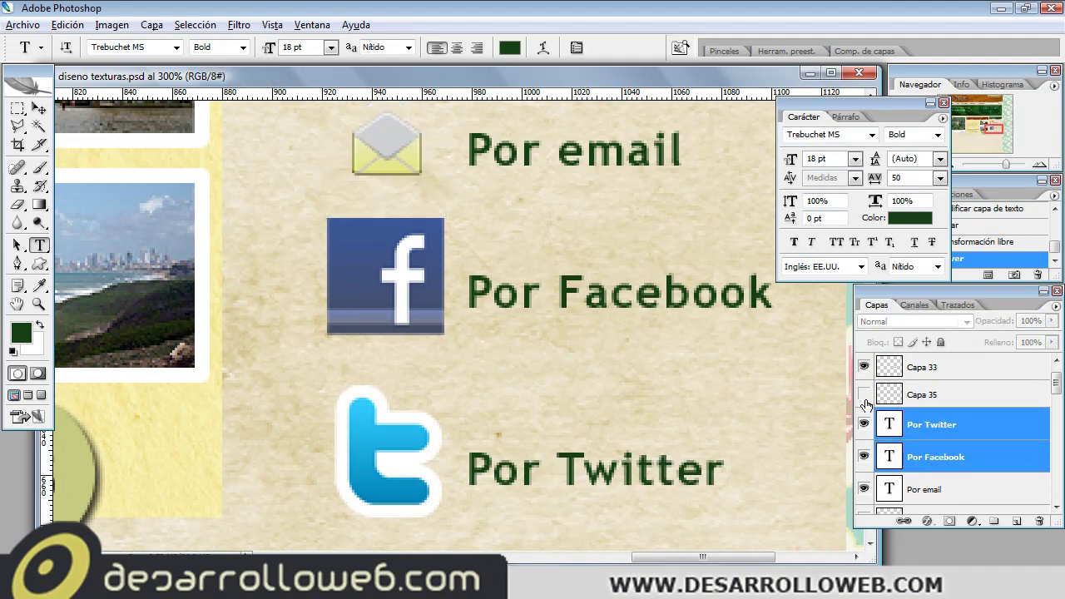
click(864, 367)
scroll(919, 376, up, 1)
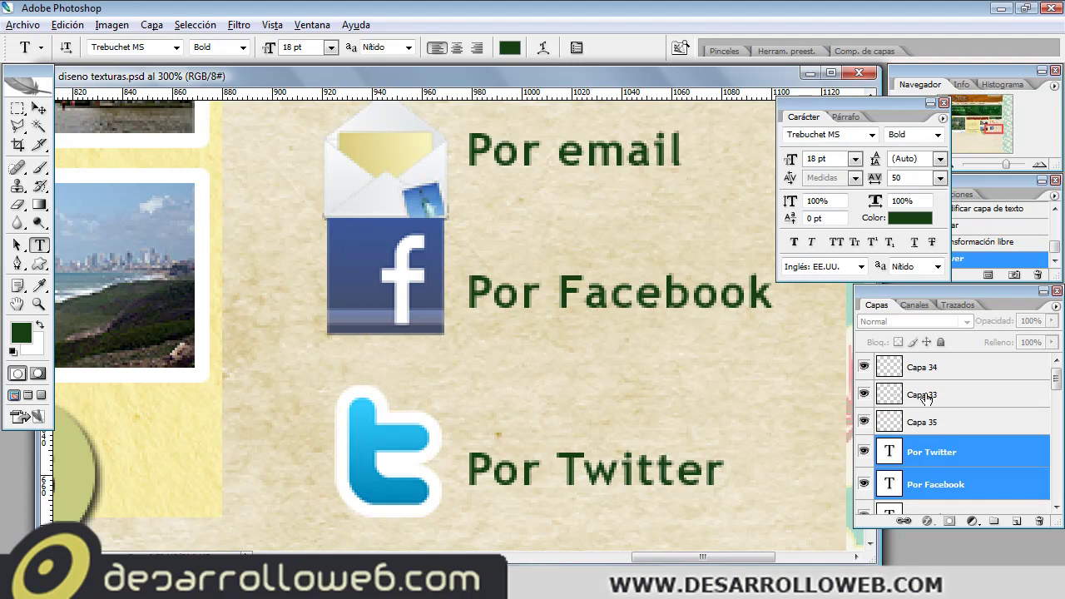
ctrl+click(925, 396)
ctrl+click(928, 370)
drag(622, 368, 617, 391)
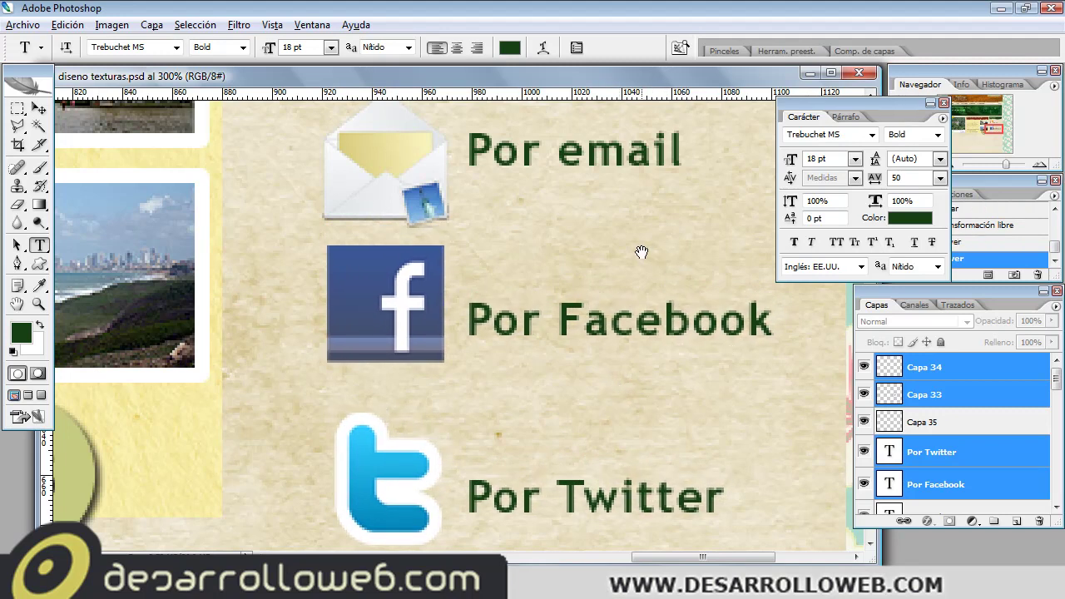
Nudge the Por email label down to line up with the new envelope.
drag(640, 250, 630, 374)
click(496, 273)
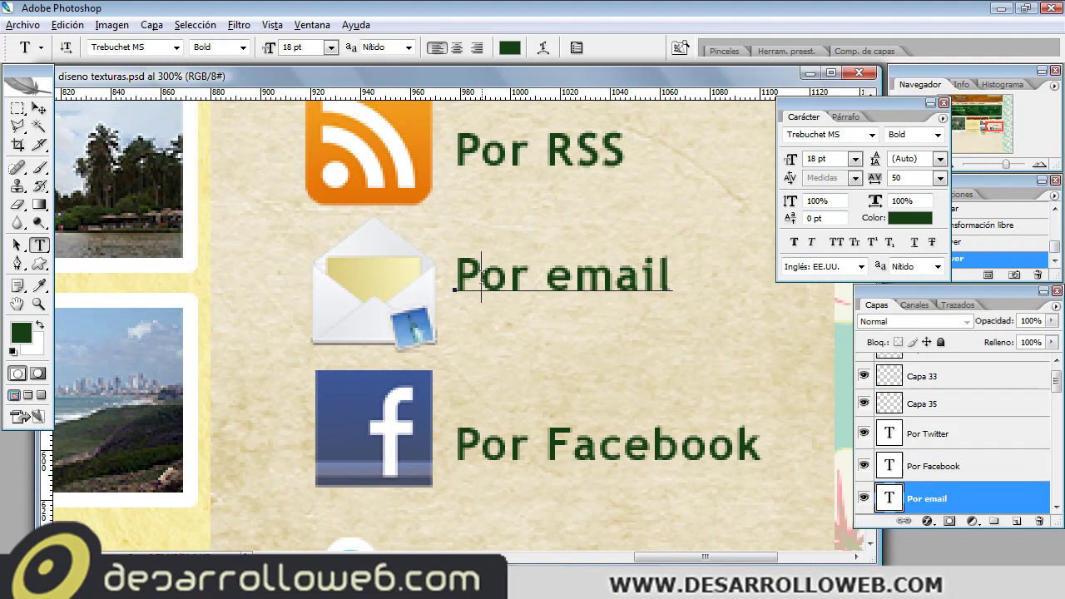
key(ctrl+Return)
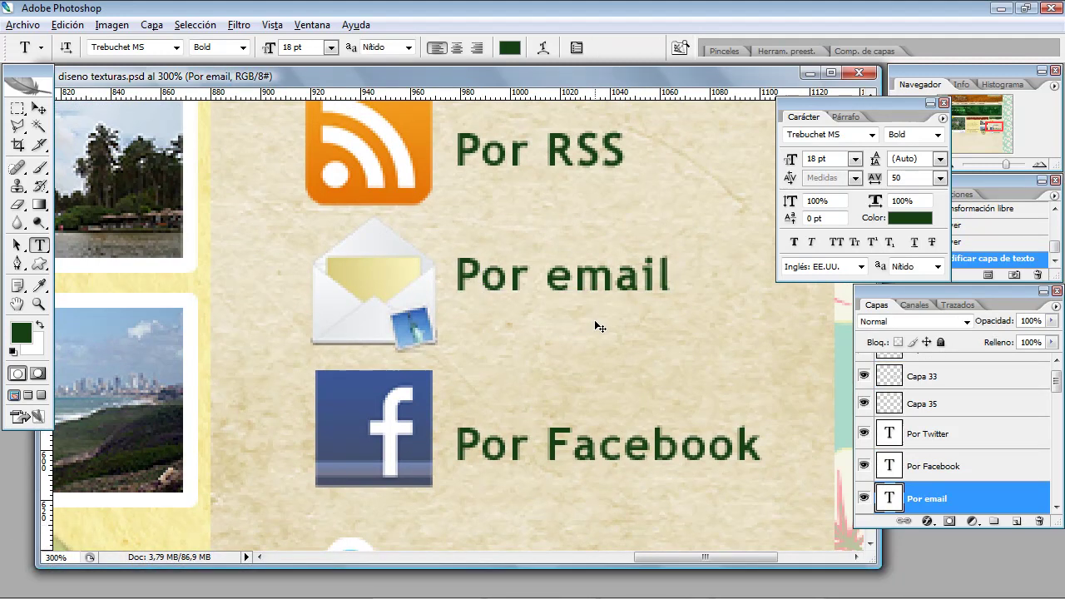
key(ctrl+Down)
key(ctrl+Down)
key(ctrl+Down)
key(ctrl+Down)
key(ctrl+Down)
key(ctrl+Down)
key(ctrl+Down)
key(ctrl+Down)
key(ctrl+Down)
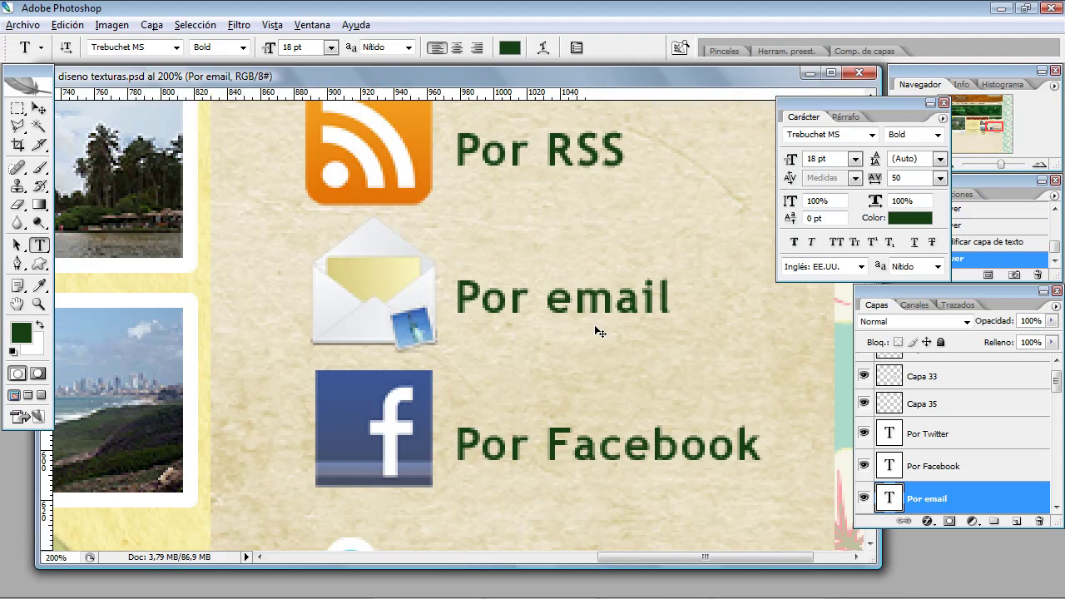
key(ctrl+minus)
key(ctrl+minus)
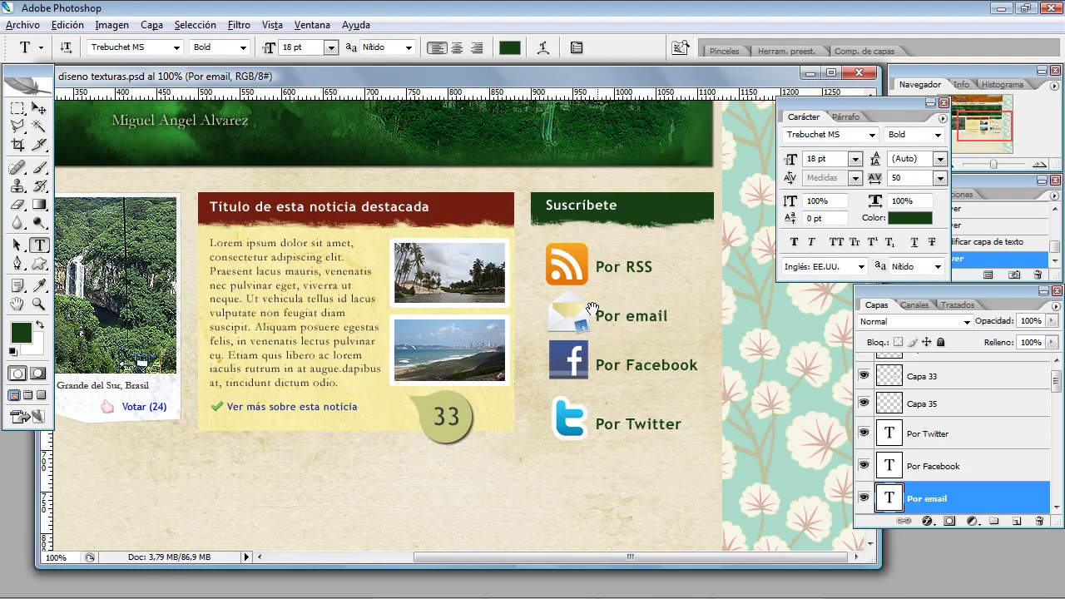
Select layers Capa 31 through Capa 34, after toggling Capa 31 to confirm it's the RSS icon.
mouse_move(575, 324)
mouse_down()
mouse_move(529, 345)
mouse_move(505, 384)
mouse_up()
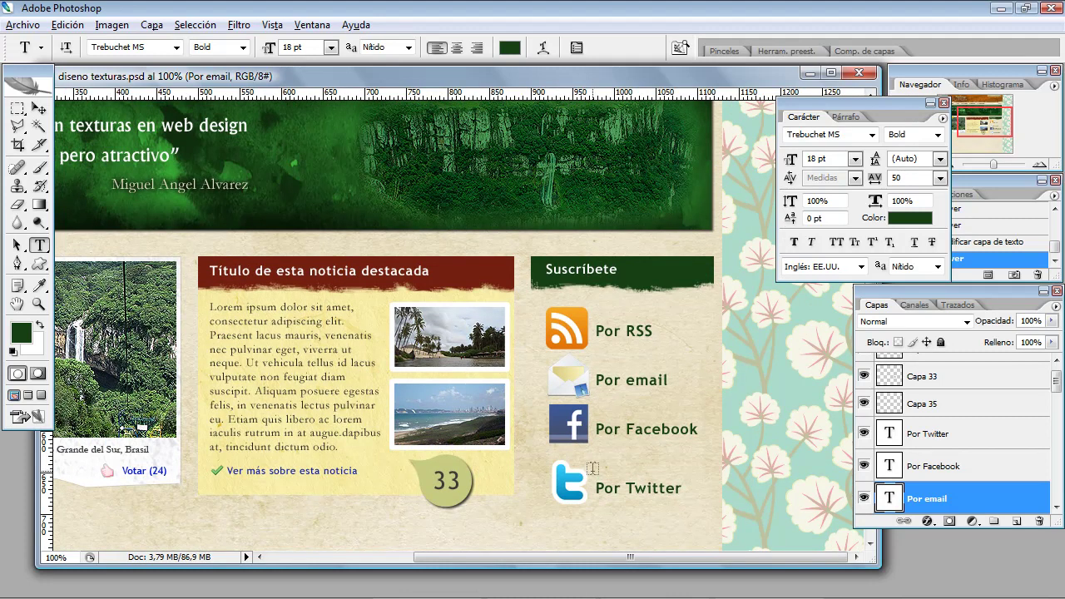
scroll(921, 481, down, 2)
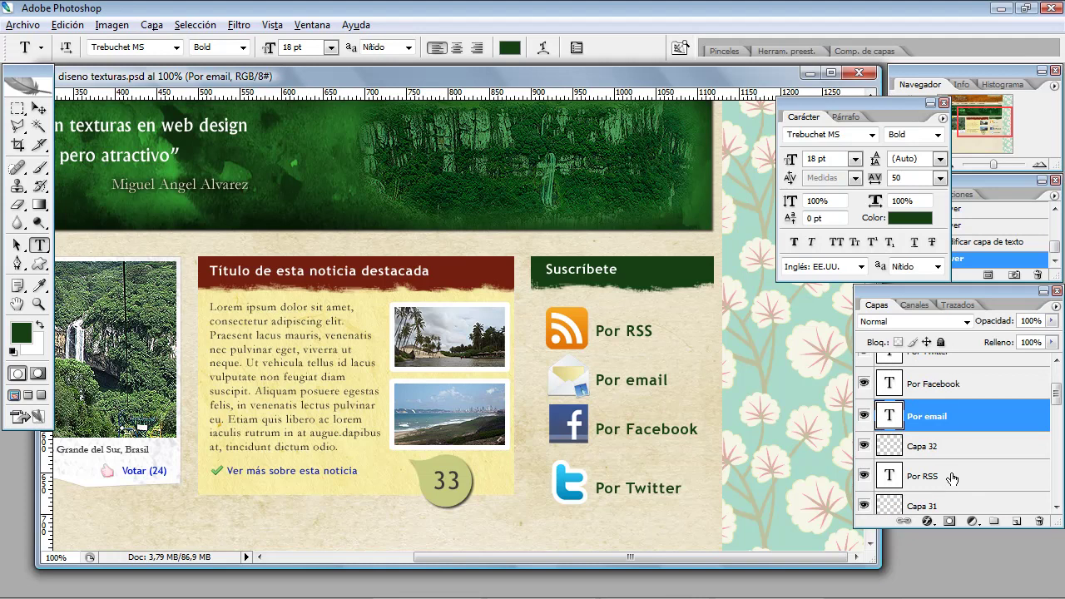
scroll(939, 491, down, 1)
click(862, 479)
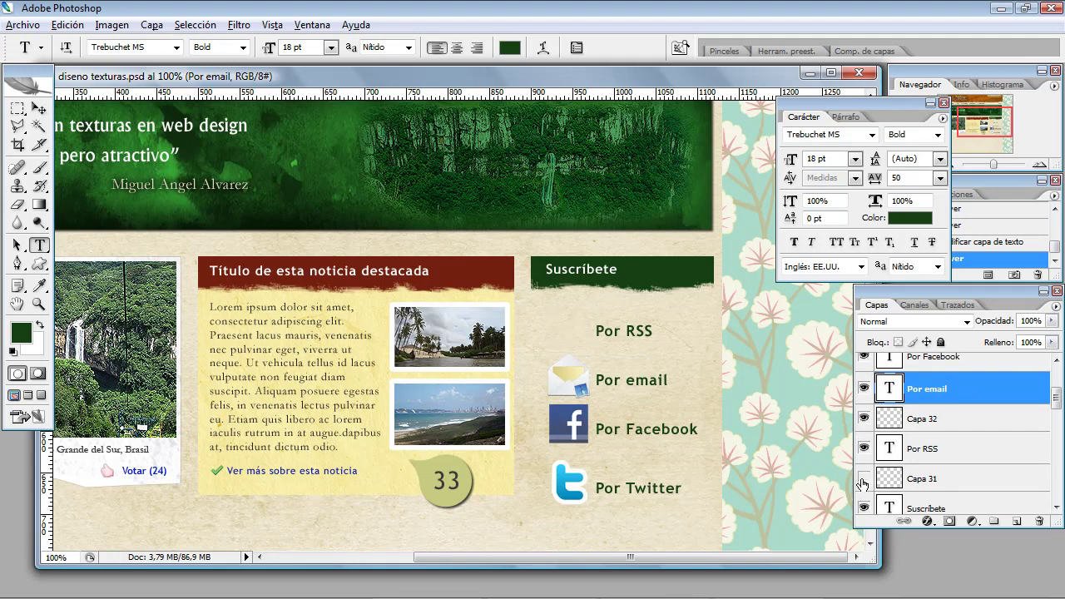
click(863, 480)
scroll(938, 494, down, 1)
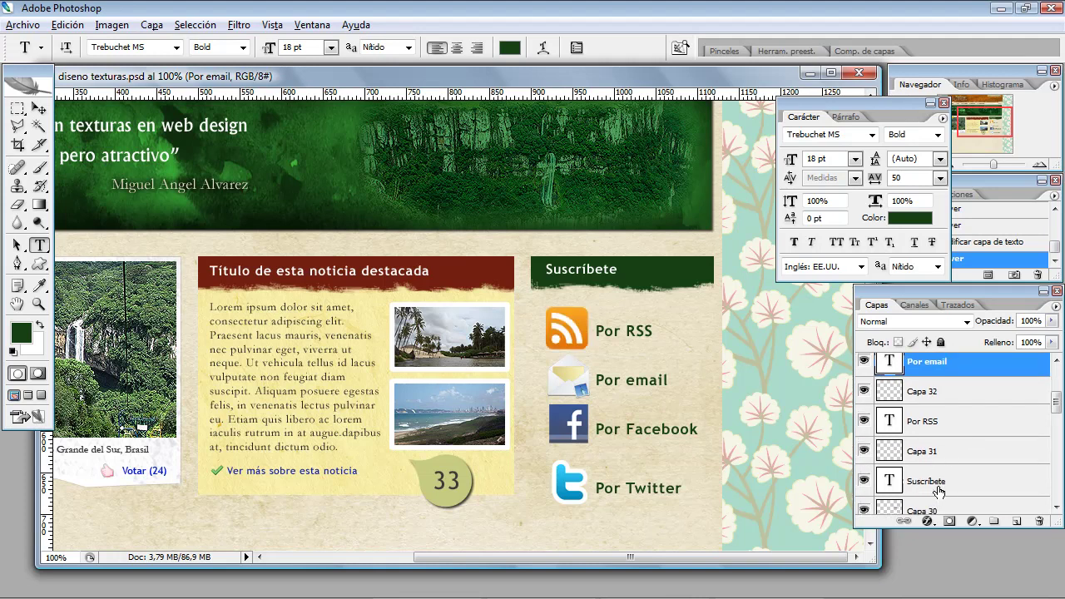
scroll(938, 491, up, 1)
click(937, 491)
scroll(936, 486, up, 2)
scroll(945, 461, up, 2)
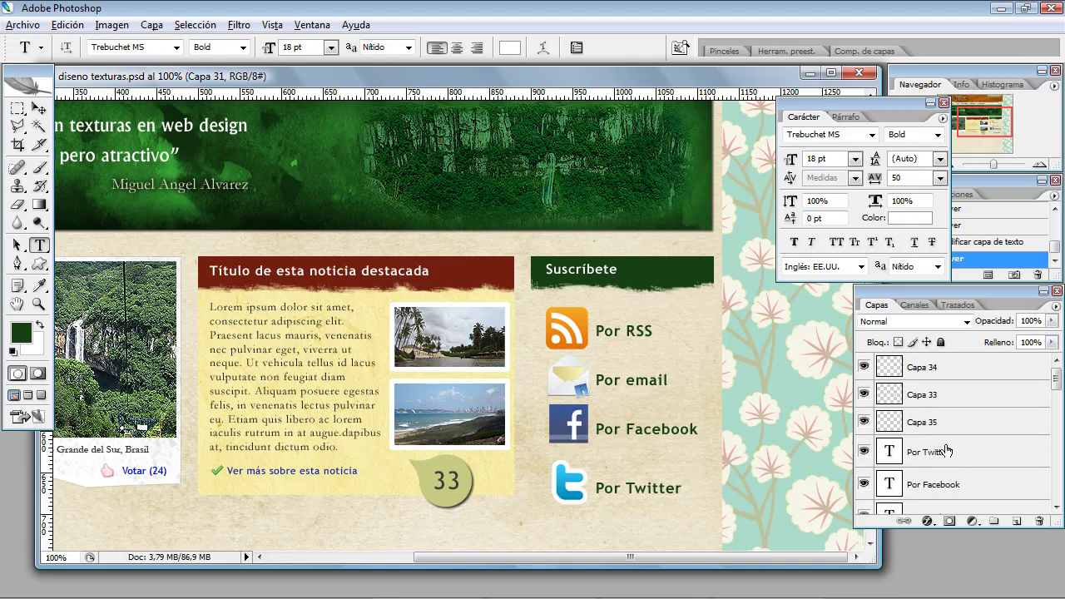
shift+click(936, 366)
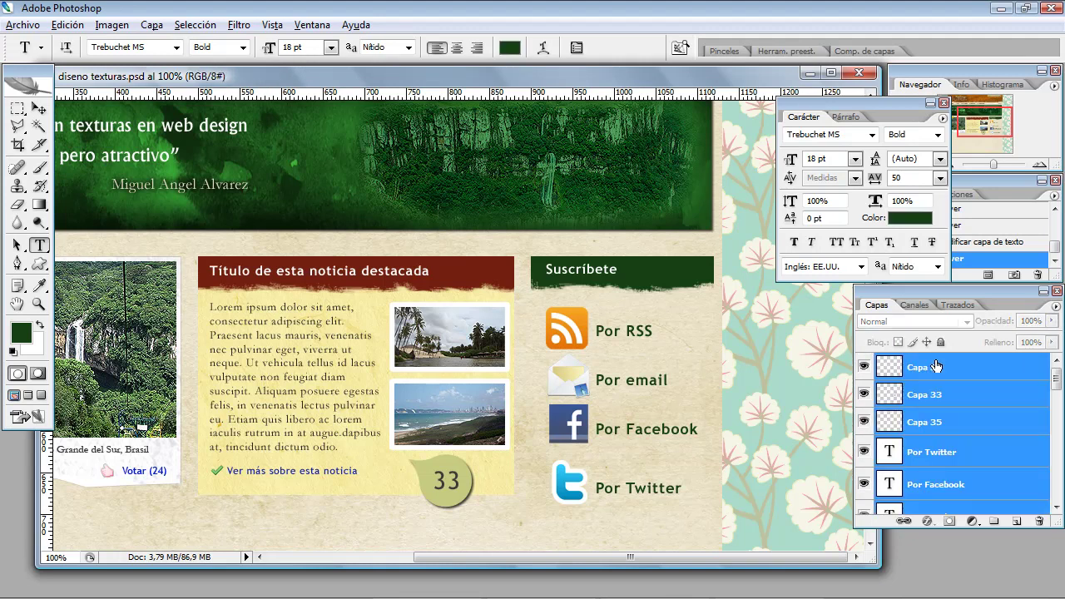
Scale the selected icons and labels to 78.4% and shift them slightly up and right.
key(ctrl+t)
drag(697, 503, 669, 463)
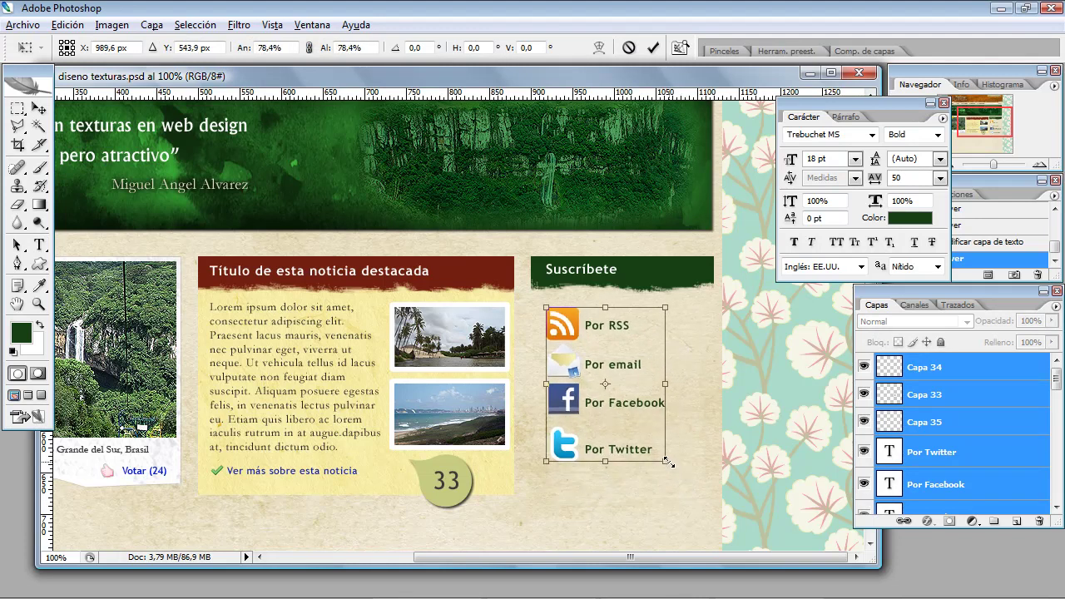
key(Return)
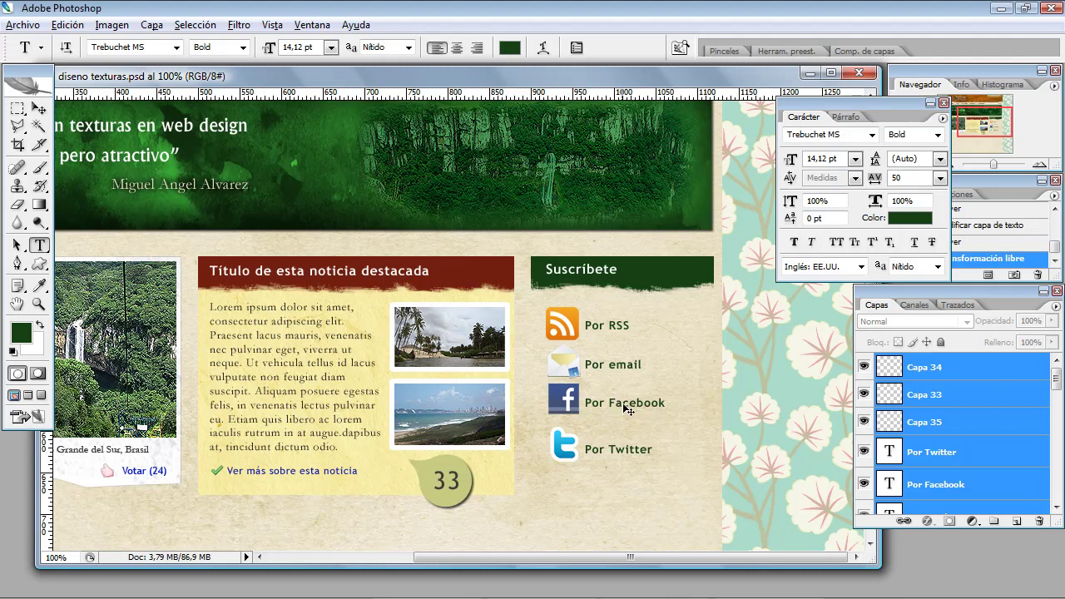
drag(625, 410, 630, 402)
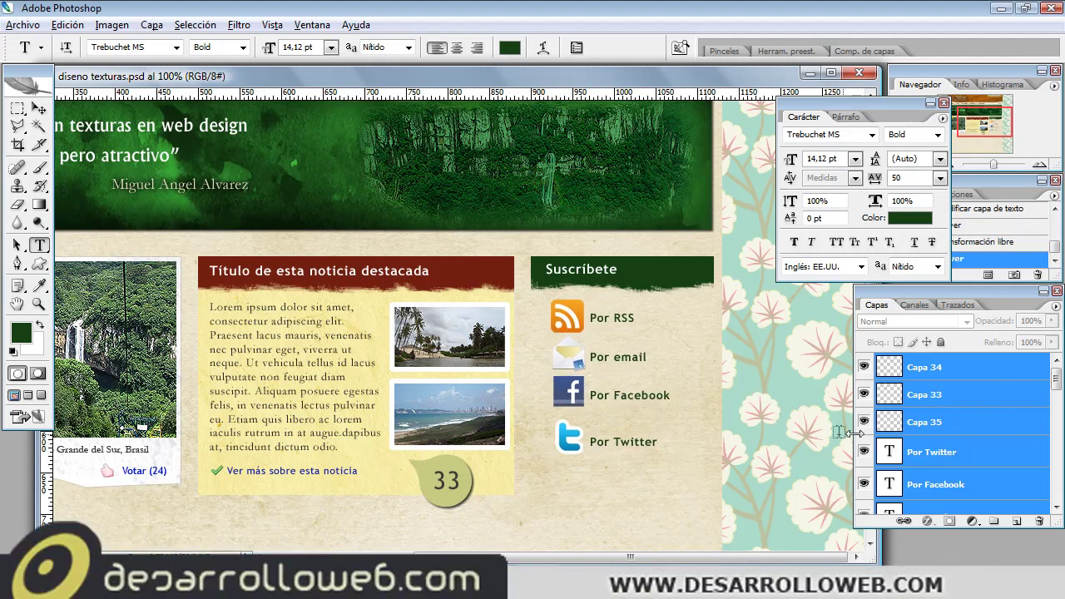
Select the Por Twitter label with the Twitter icon layer and nudge both up.
click(943, 453)
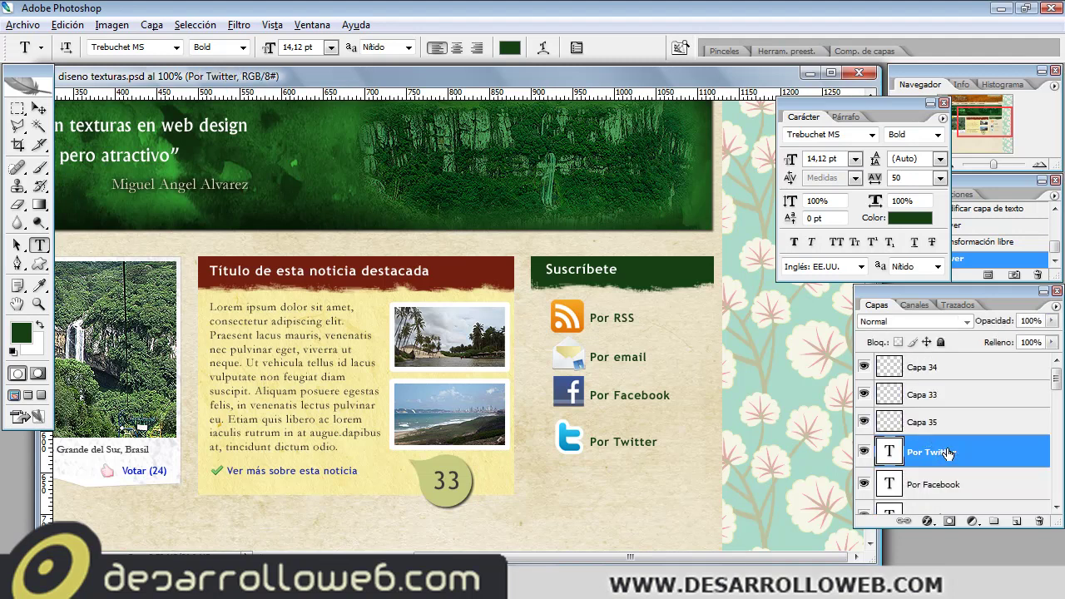
click(864, 394)
click(864, 367)
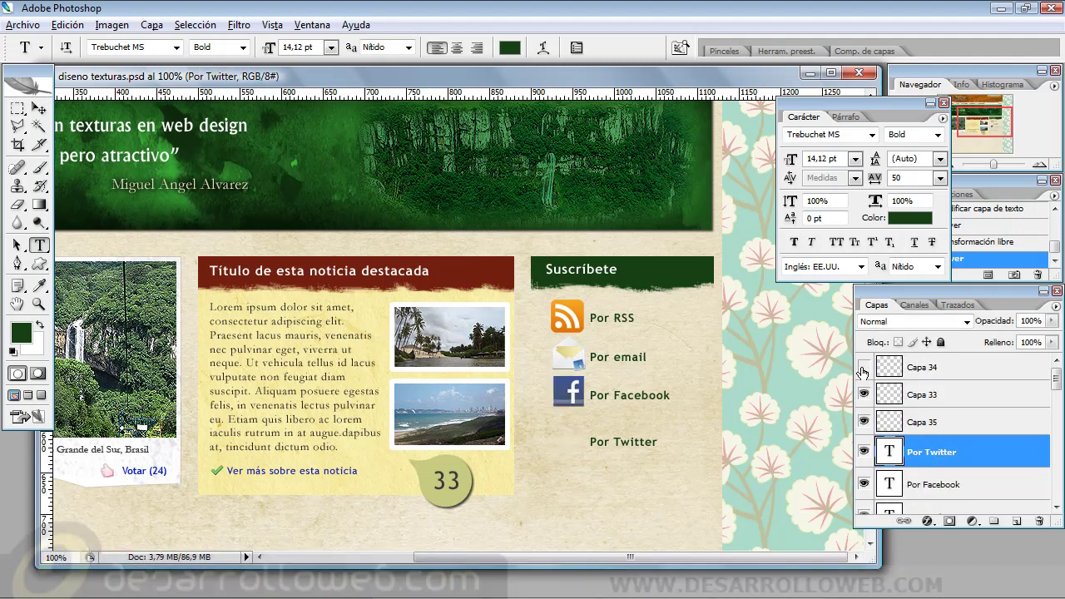
ctrl+click(937, 370)
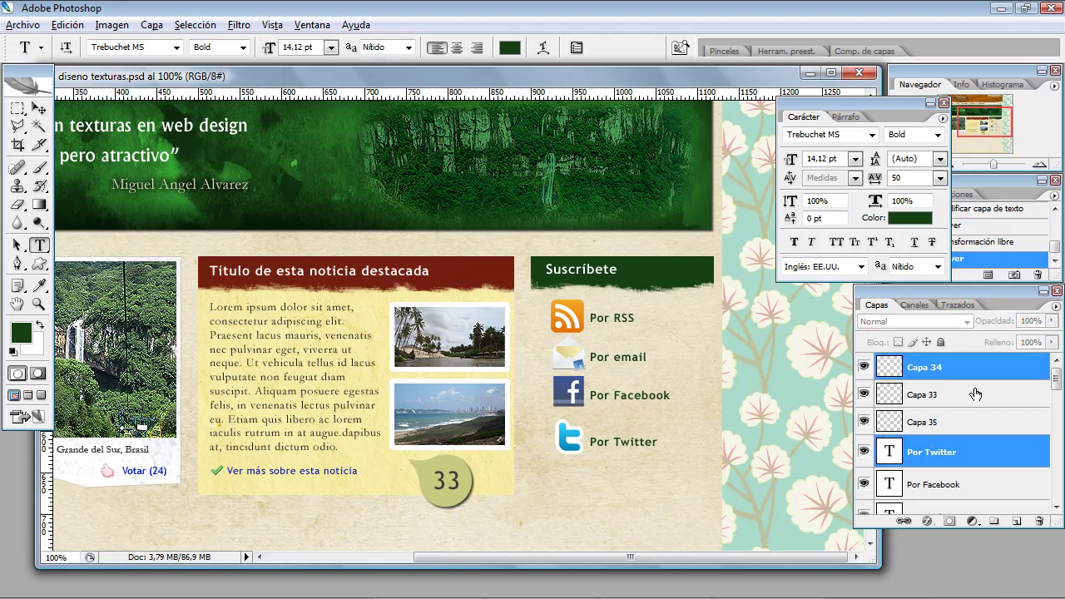
key(ctrl+Up)
key(ctrl+Up)
key(ctrl+Up)
key(ctrl+Up)
key(ctrl+Up)
key(ctrl+Up)
key(ctrl+Up)
key(ctrl+Up)
key(ctrl+Up)
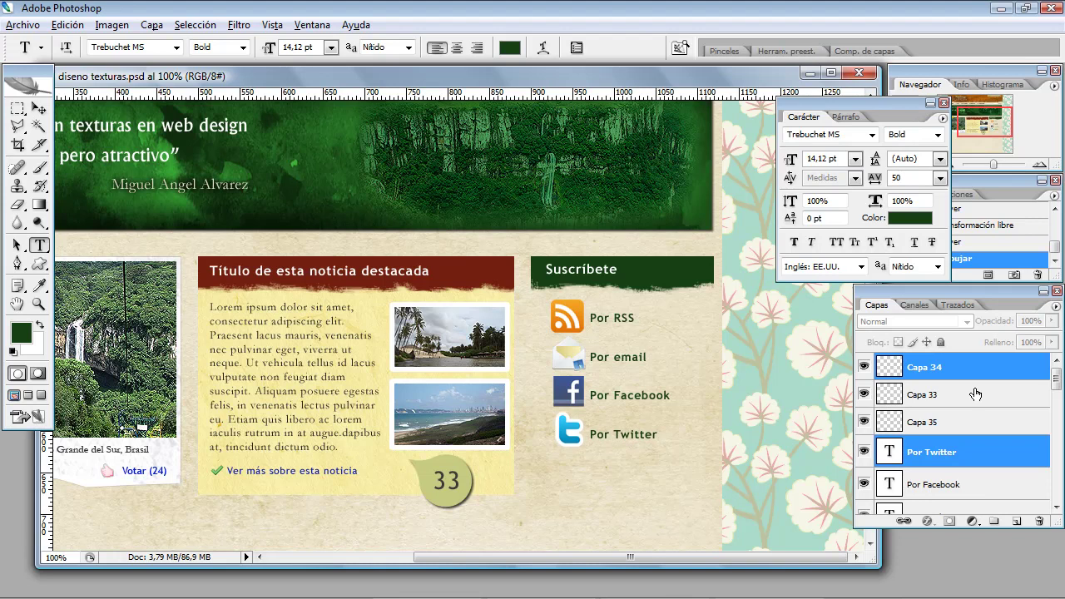
Select all the subscription box layers from Capa 30 through Capa 34.
drag(1056, 379, 1057, 414)
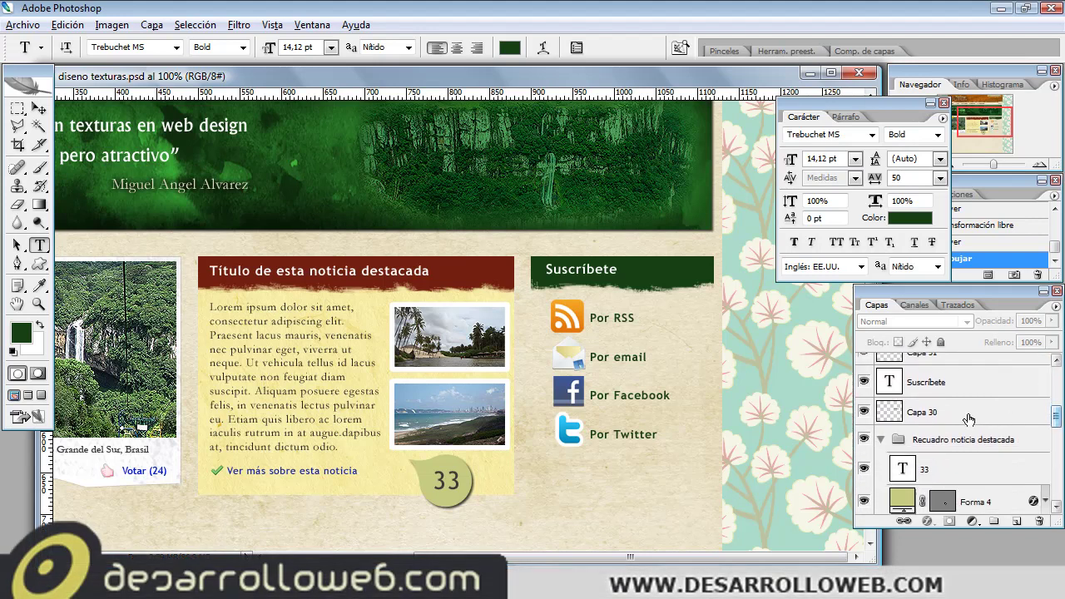
click(957, 416)
drag(1057, 421, 1057, 376)
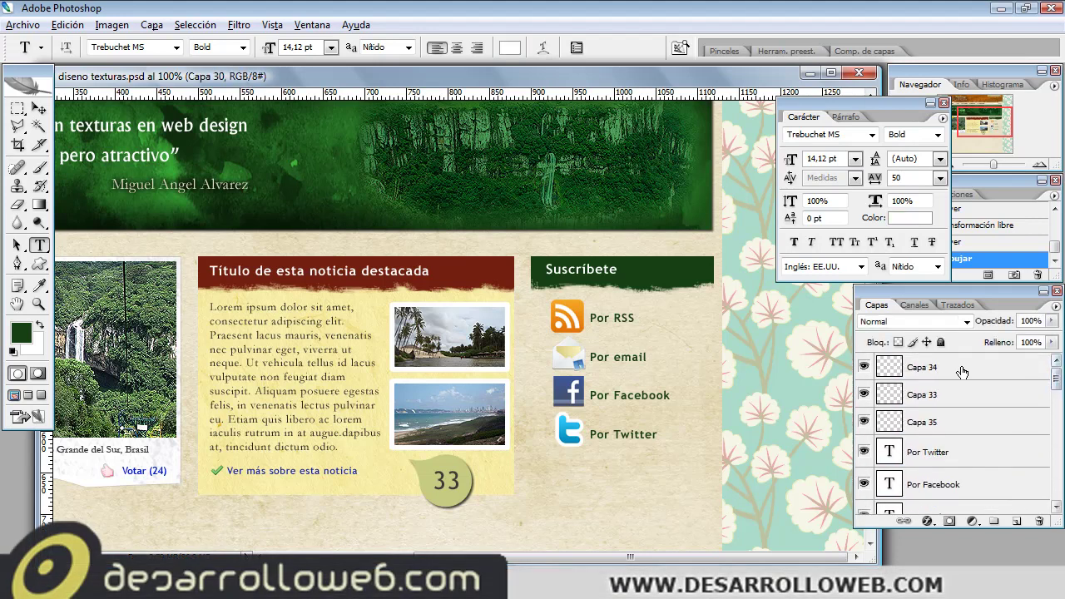
shift+click(981, 367)
Group the selected box layers into a new group named 'suscribe' and confirm its contents by toggling visibility.
click(1055, 307)
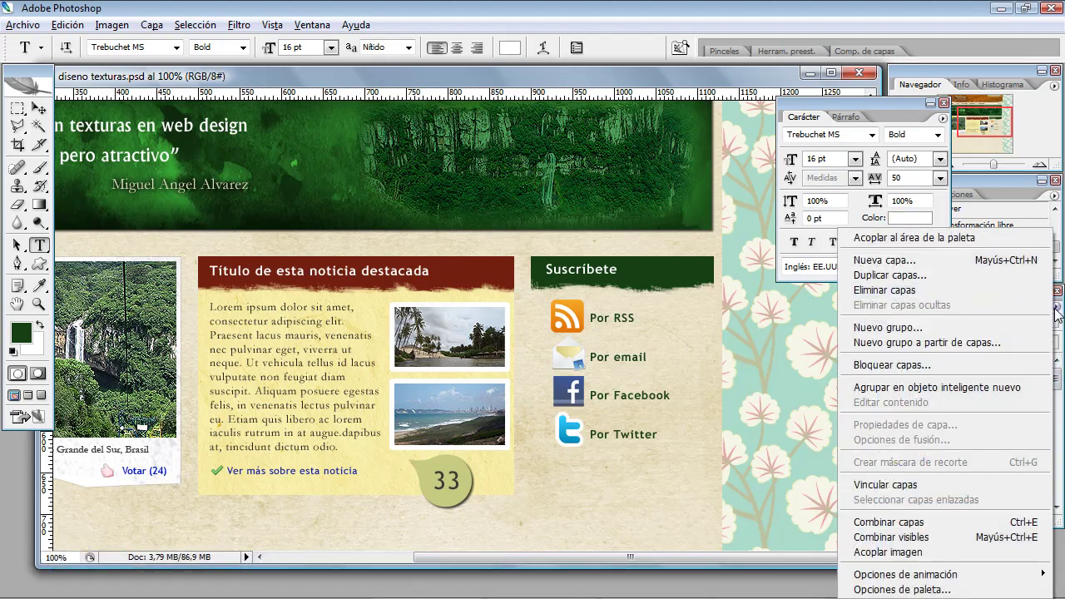
click(949, 340)
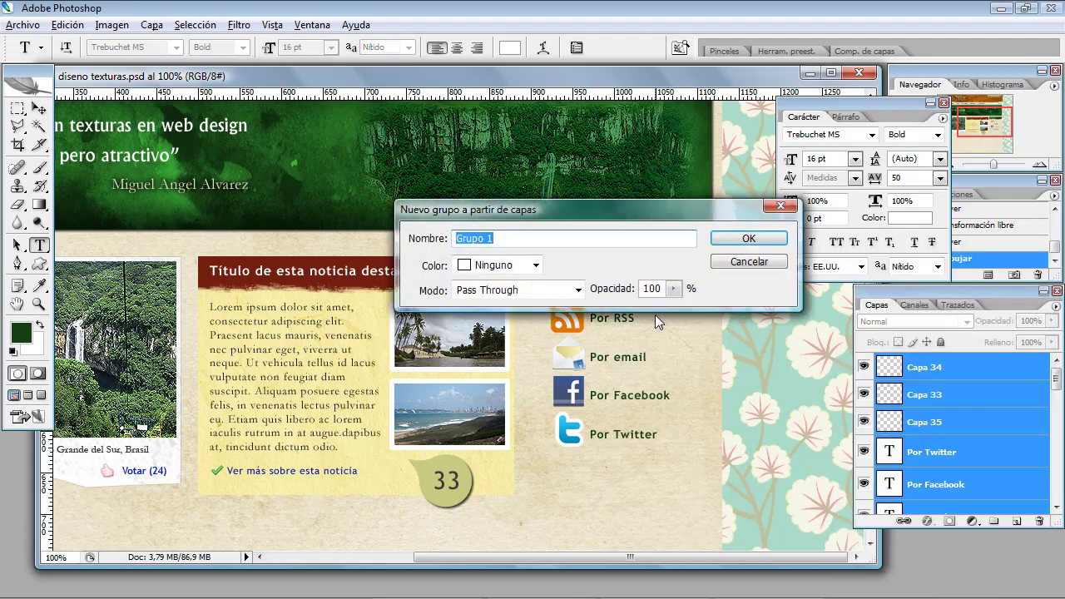
text(suscribir)
key(Return)
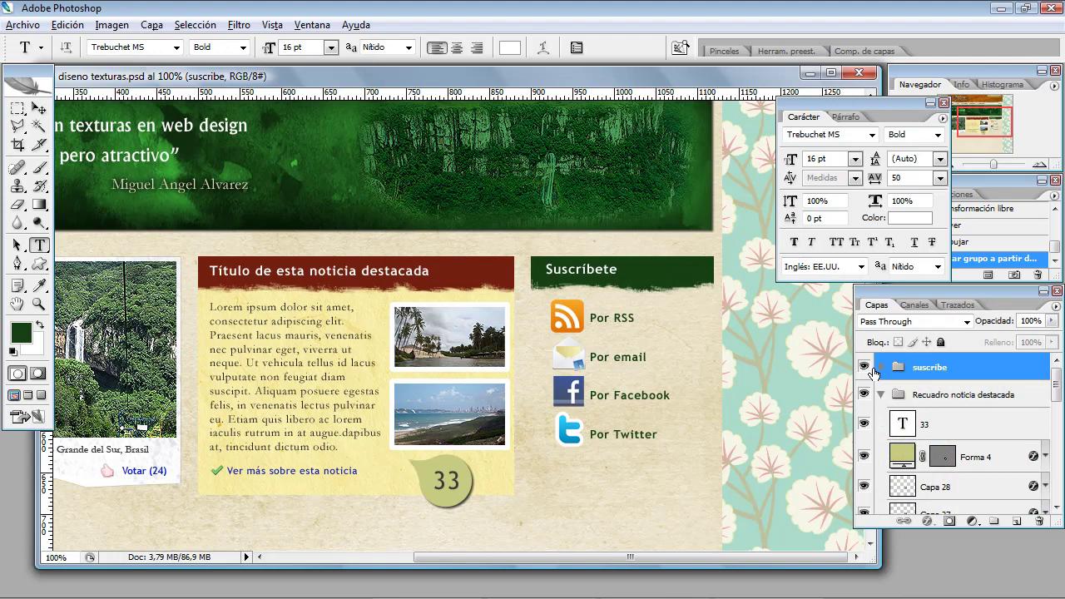
click(865, 368)
click(865, 369)
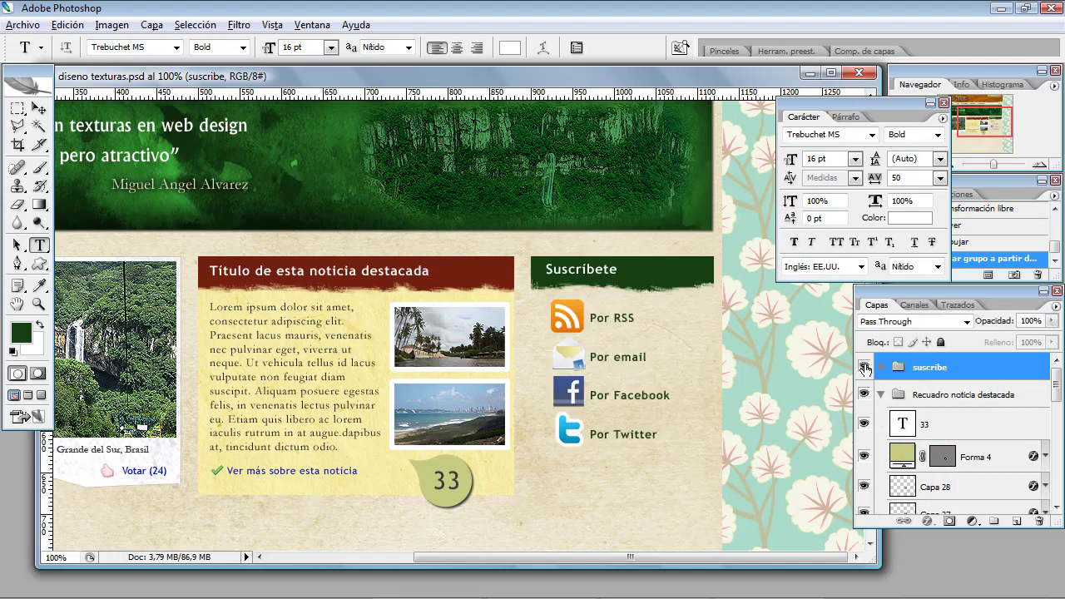